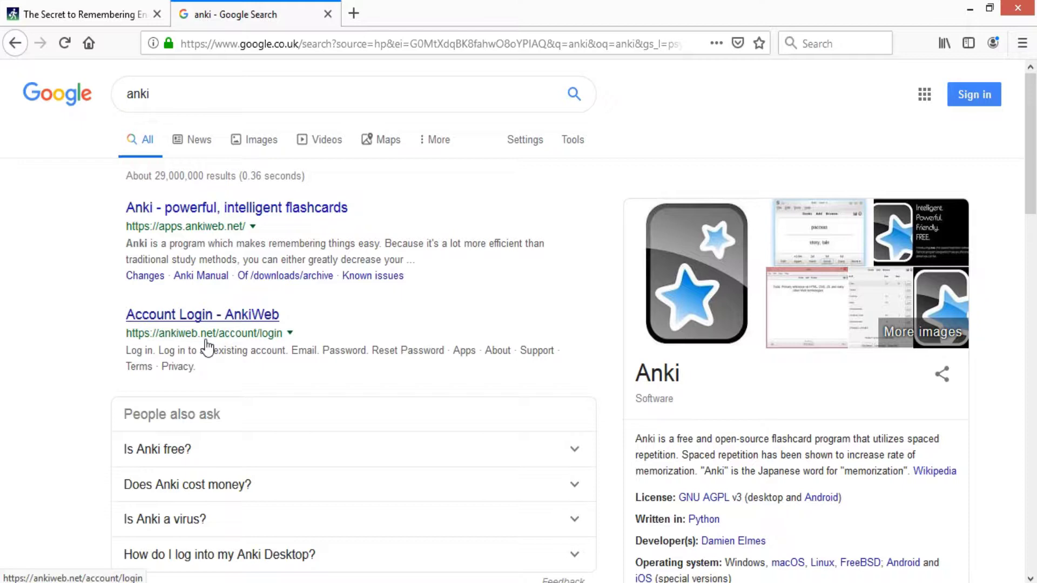
# - Open the Anki website's download section and compare the Mac, Linux and mobile options before returning to Windows
pyautogui.click(270, 216)
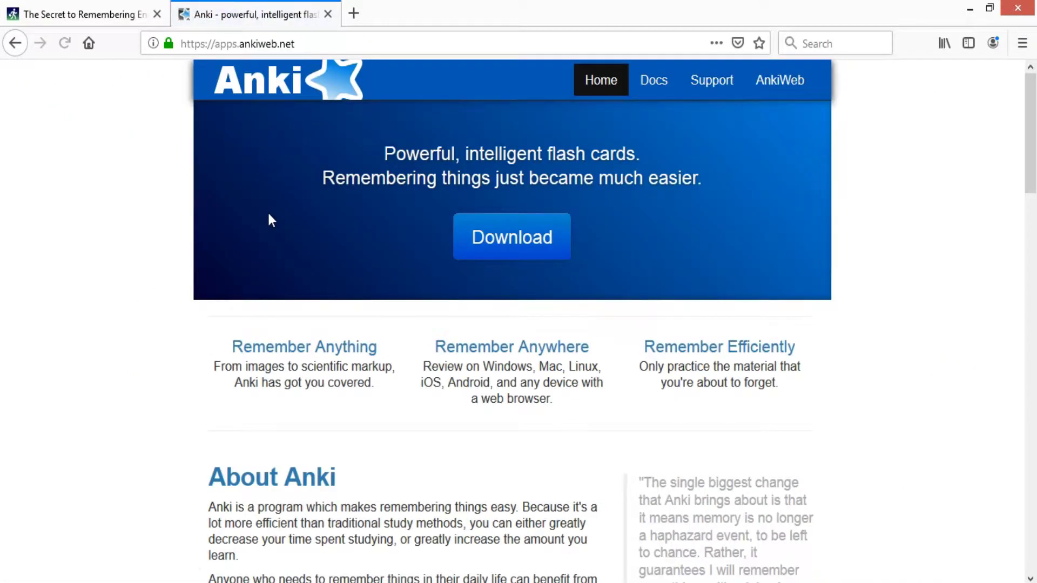
pyautogui.click(470, 257)
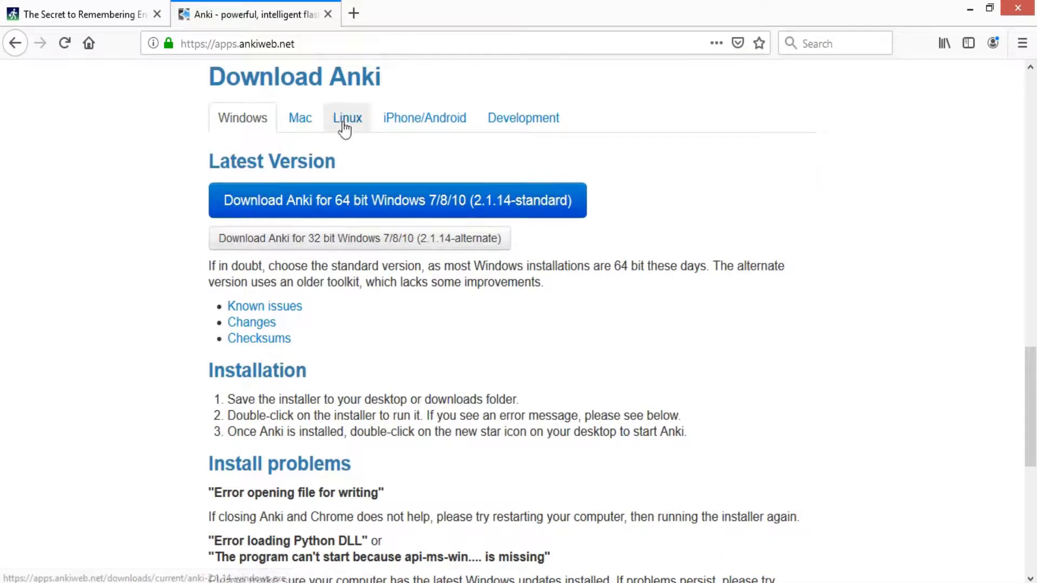
pyautogui.click(300, 120)
pyautogui.click(342, 123)
pyautogui.click(423, 121)
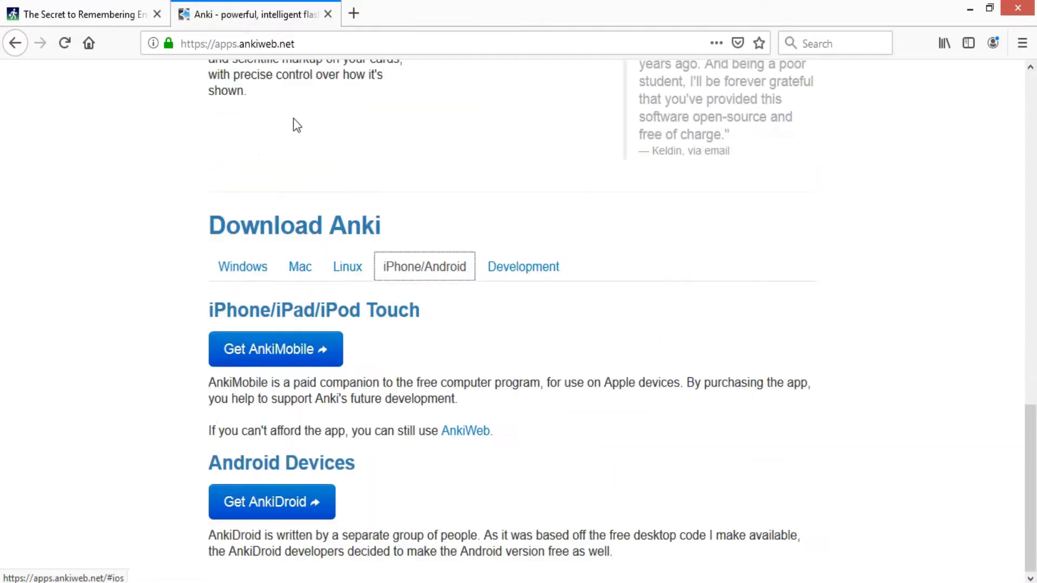
pyautogui.click(244, 265)
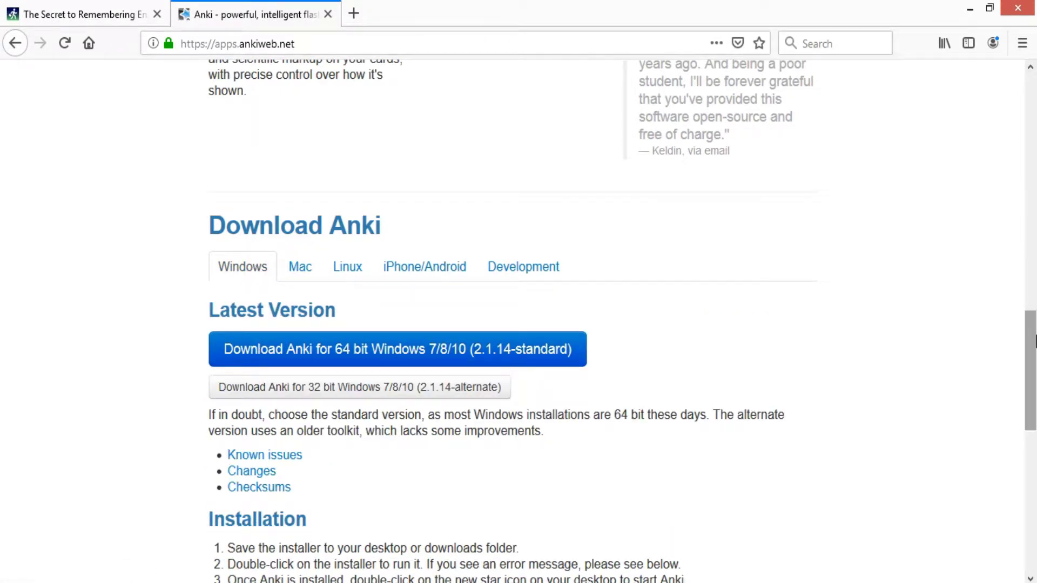
pyautogui.moveTo(1031, 346); pyautogui.dragTo(1034, 373)
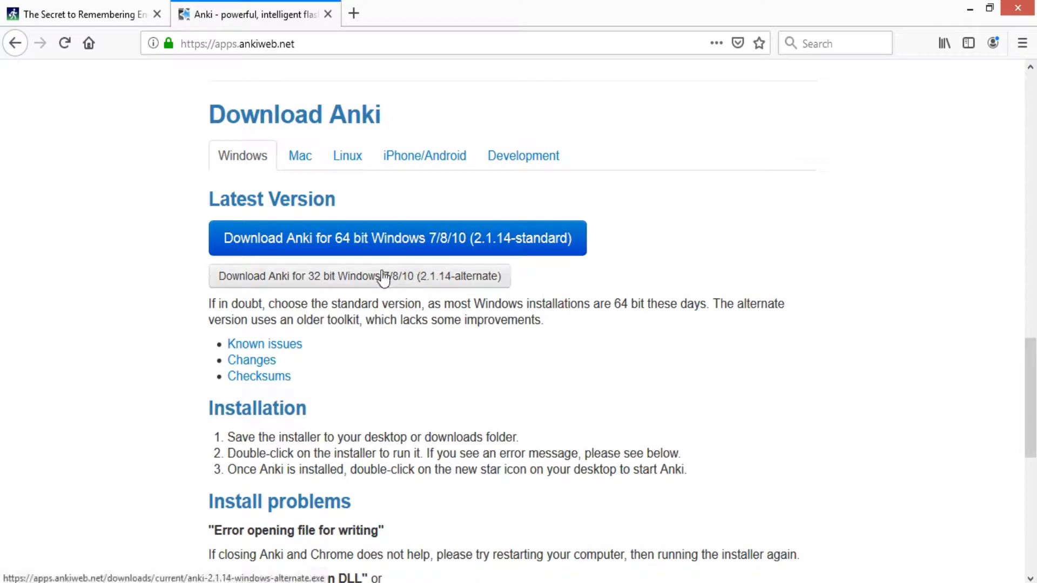
# - Download the 64-bit Windows installer anki-2.1.14-windows.exe and run it from Downloads
pyautogui.click(385, 250)
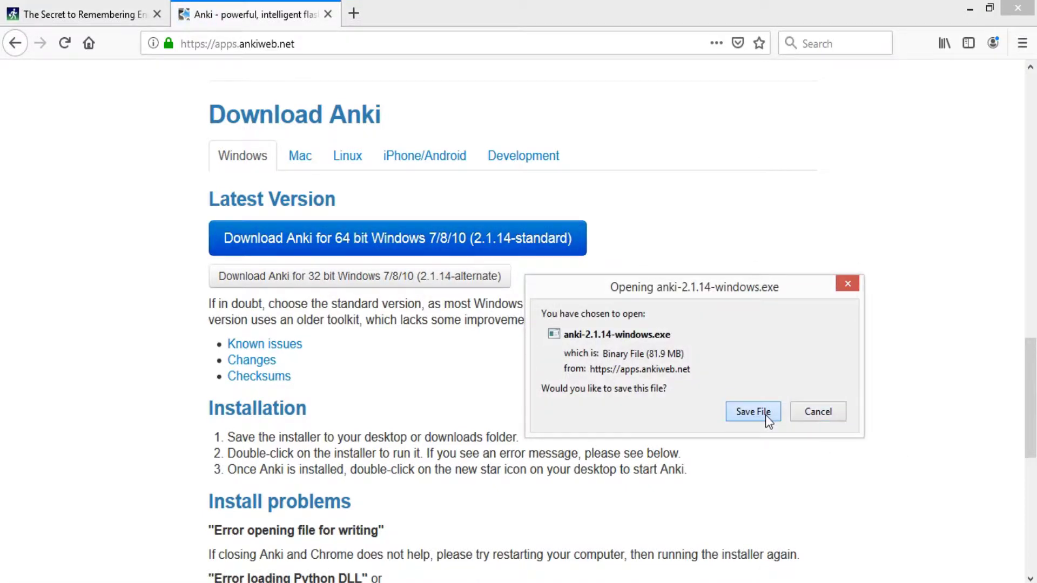
pyautogui.click(766, 413)
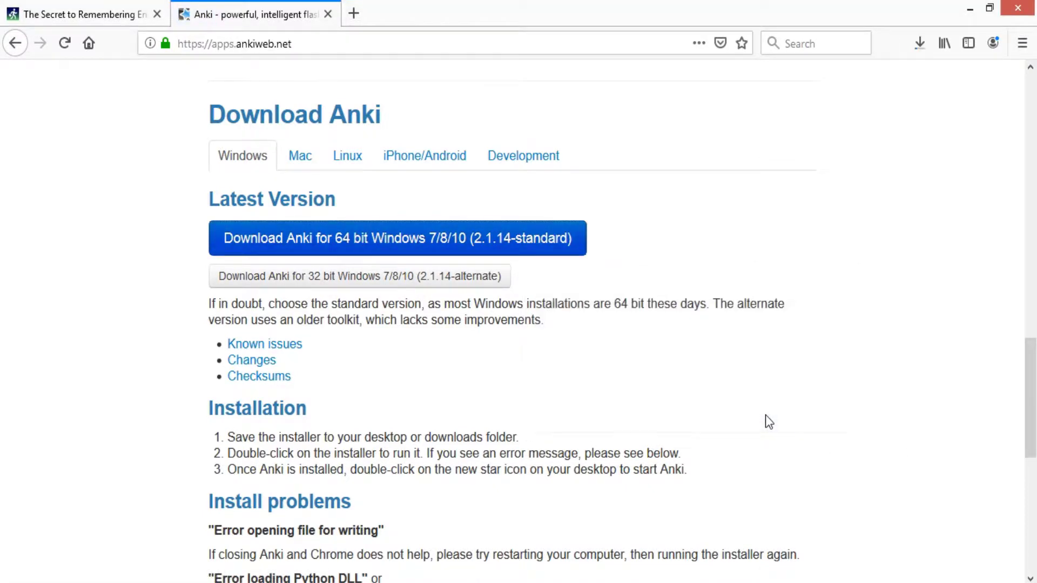
pyautogui.click(922, 48)
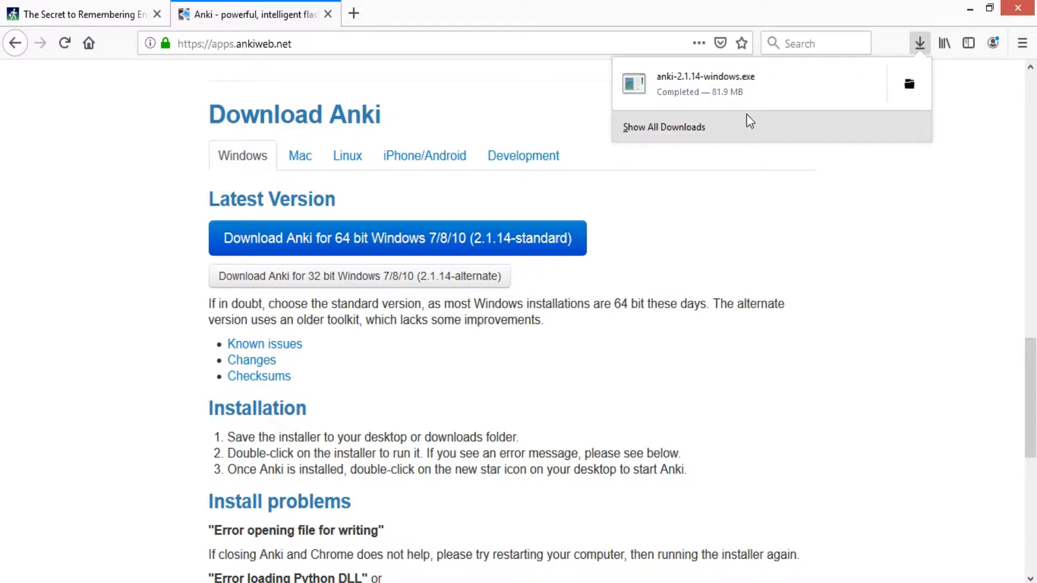
pyautogui.click(781, 79)
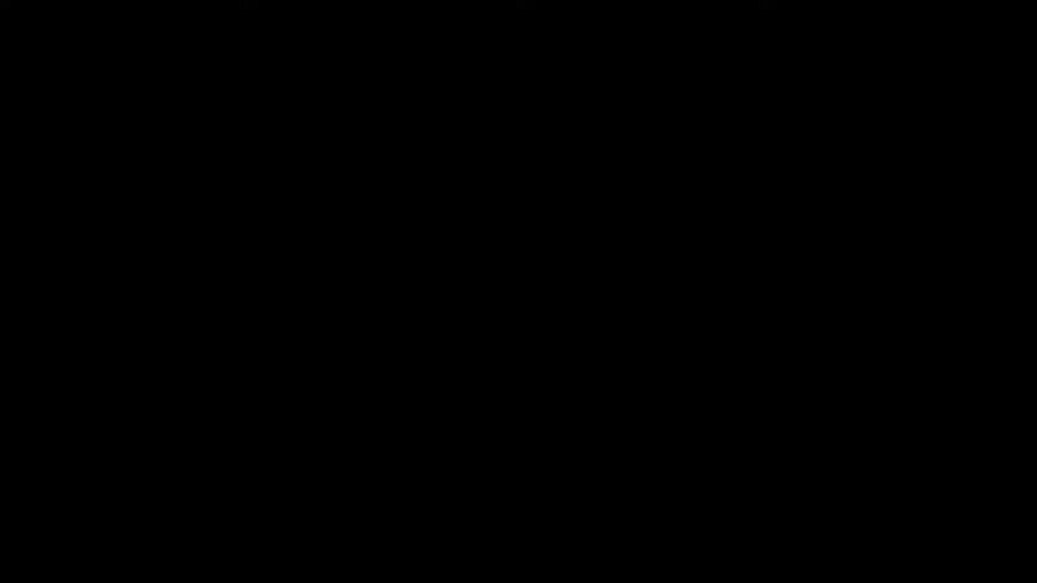
# - Approve the installer's changes and start installing Anki, browsing the download options meanwhile
pyautogui.click(596, 333)
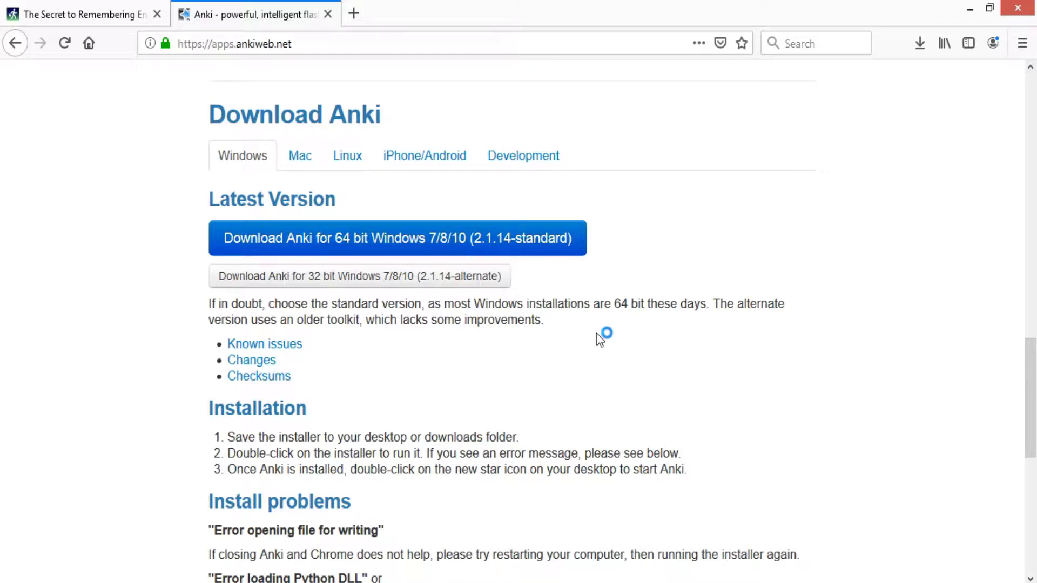
pyautogui.click(646, 388)
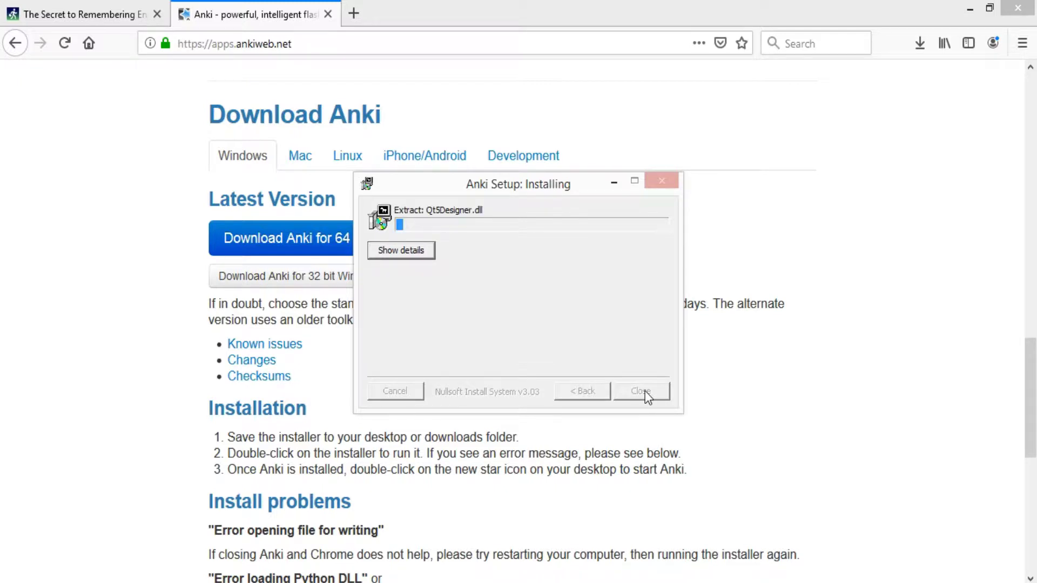
pyautogui.click(149, 197)
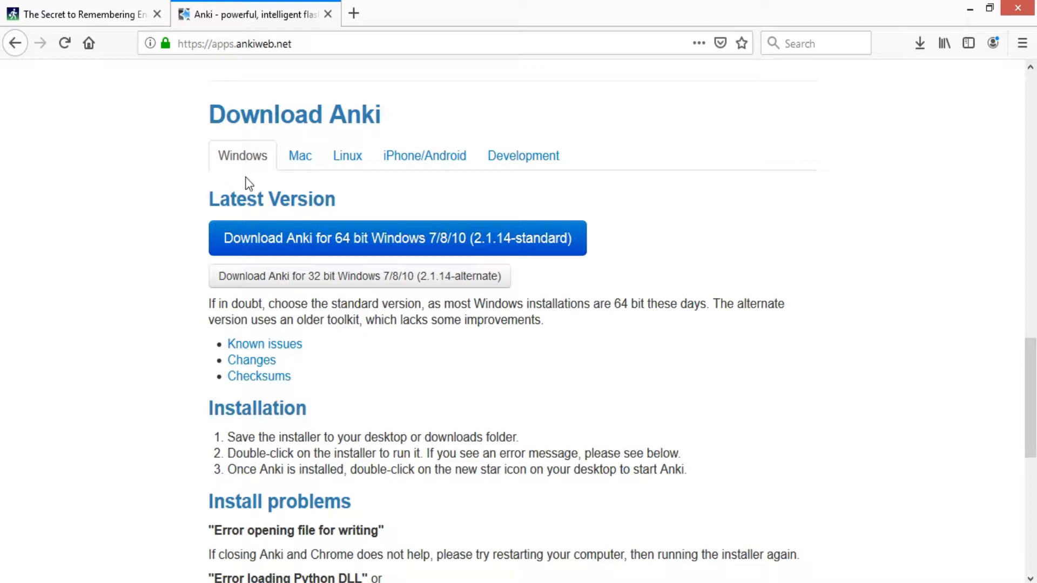
pyautogui.click(301, 162)
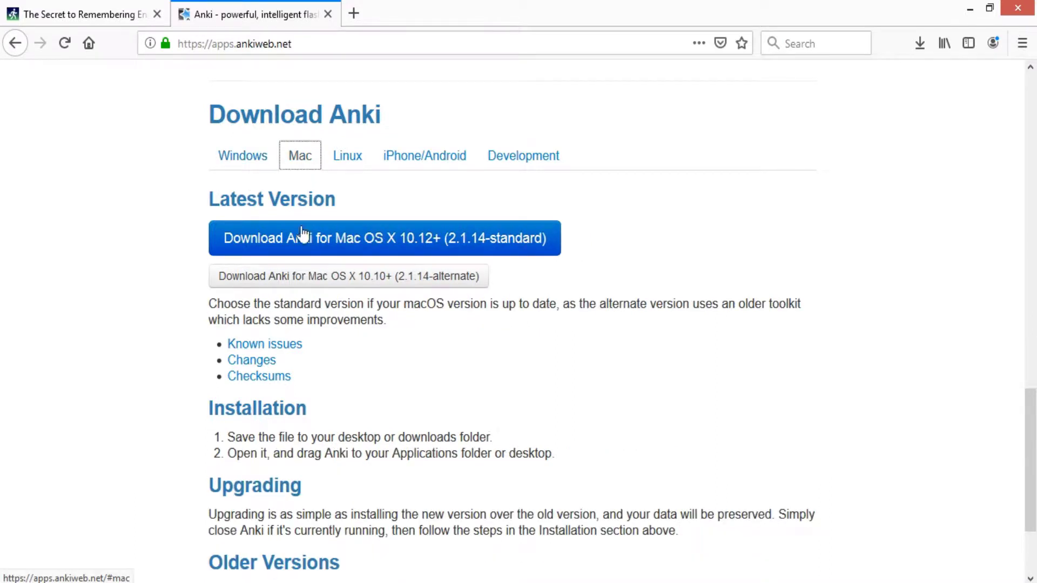
pyautogui.click(344, 157)
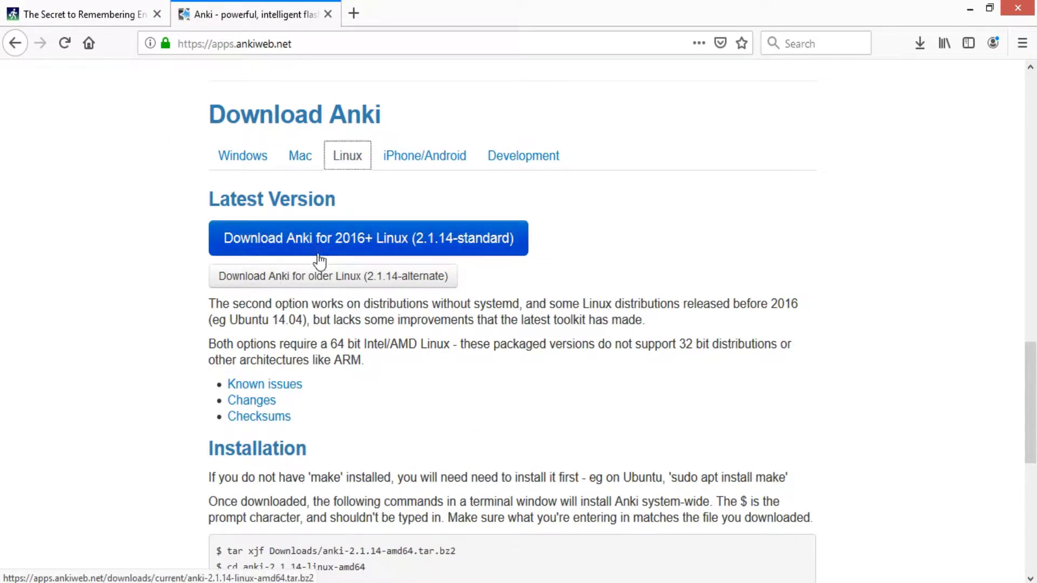
pyautogui.click(406, 165)
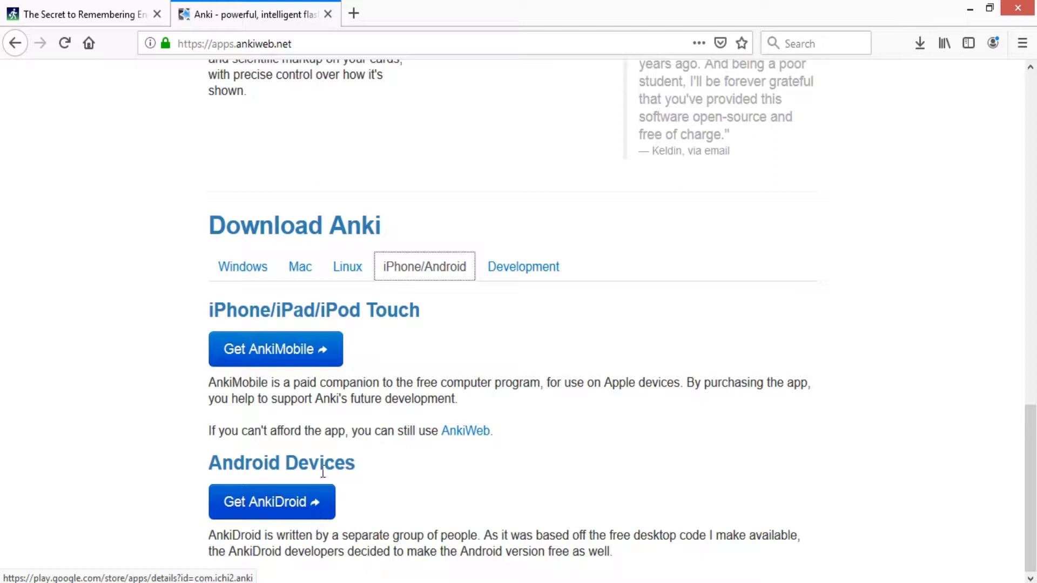
# - Close the completed Anki setup and minimize Firefox to show the desktop
pyautogui.click(344, 270)
pyautogui.click(304, 272)
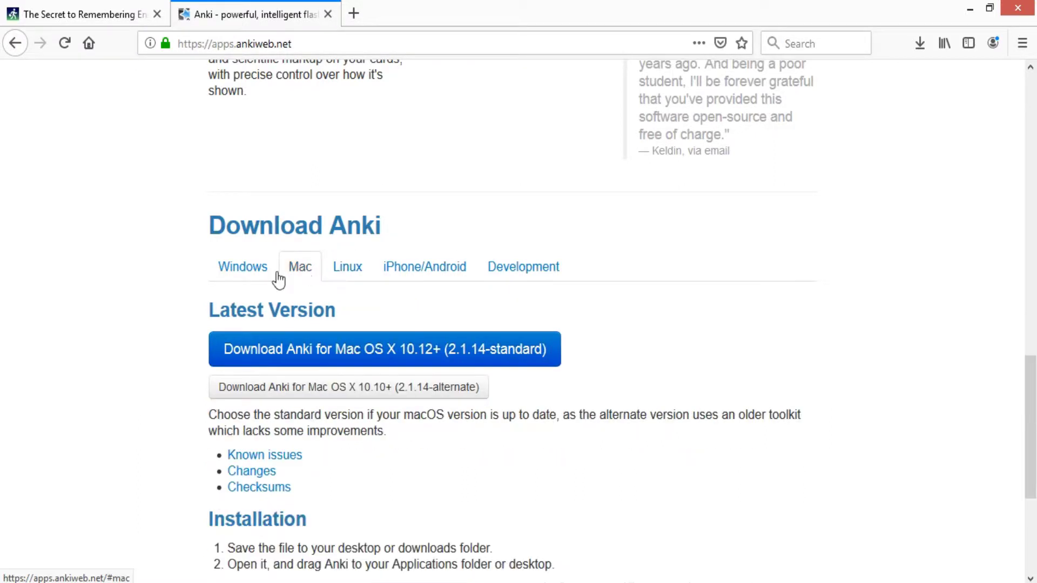
pyautogui.click(263, 274)
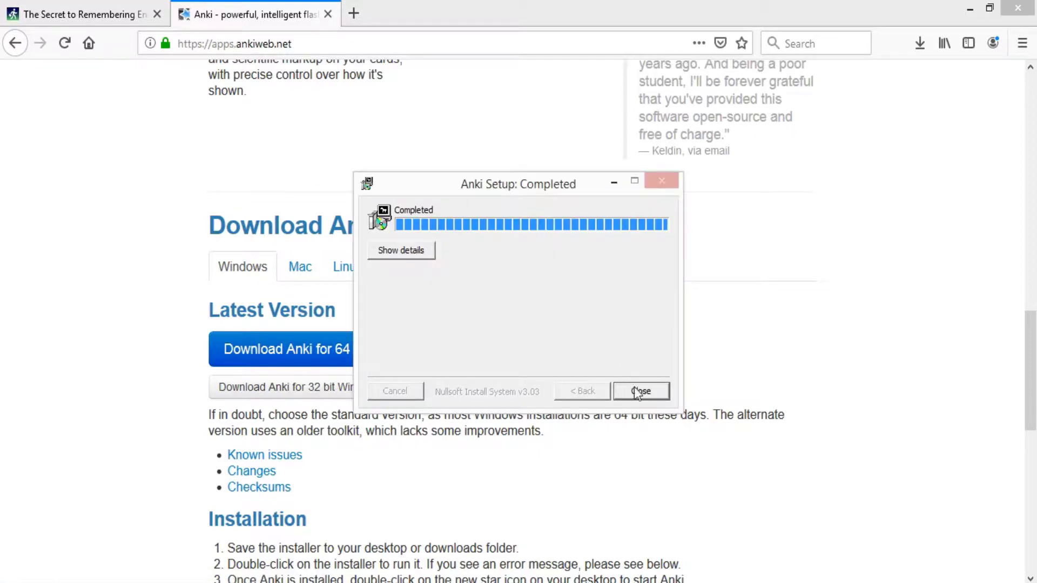
pyautogui.click(637, 393)
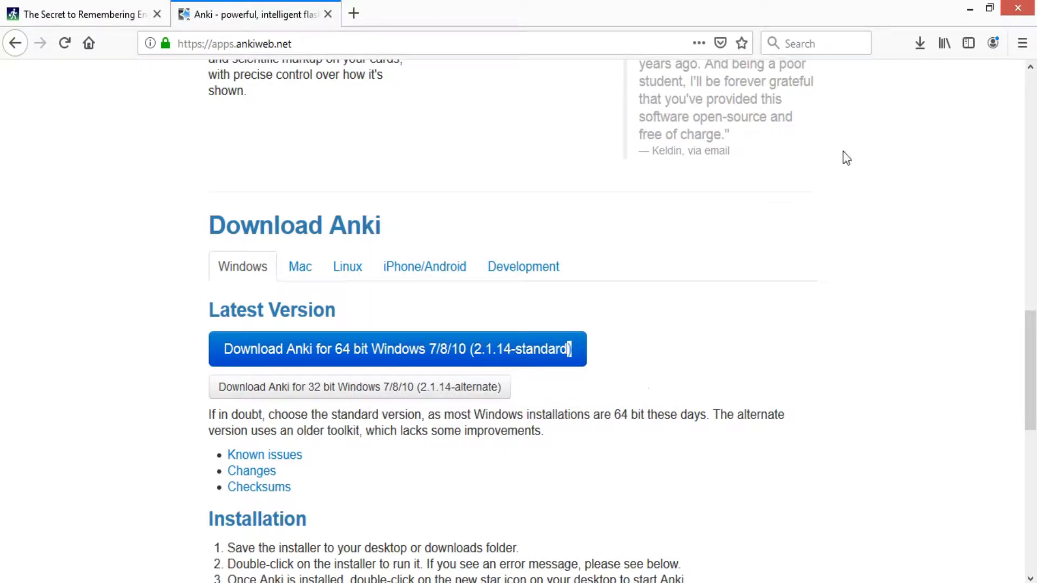
pyautogui.click(969, 9)
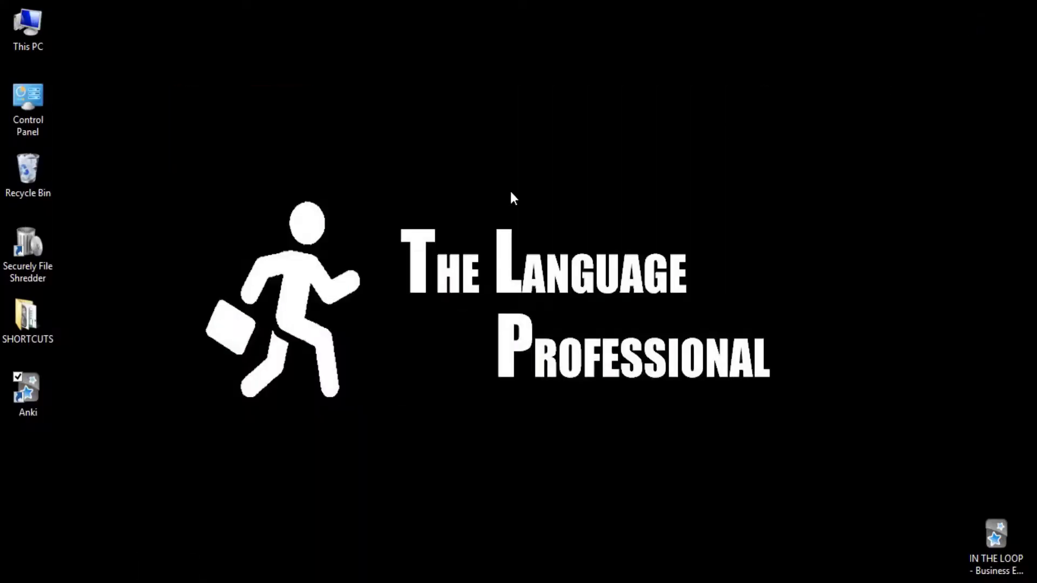
# - Launch Anki, rename the User 1 profile to 'Test User', and open it
pyautogui.doubleClick(44, 394)
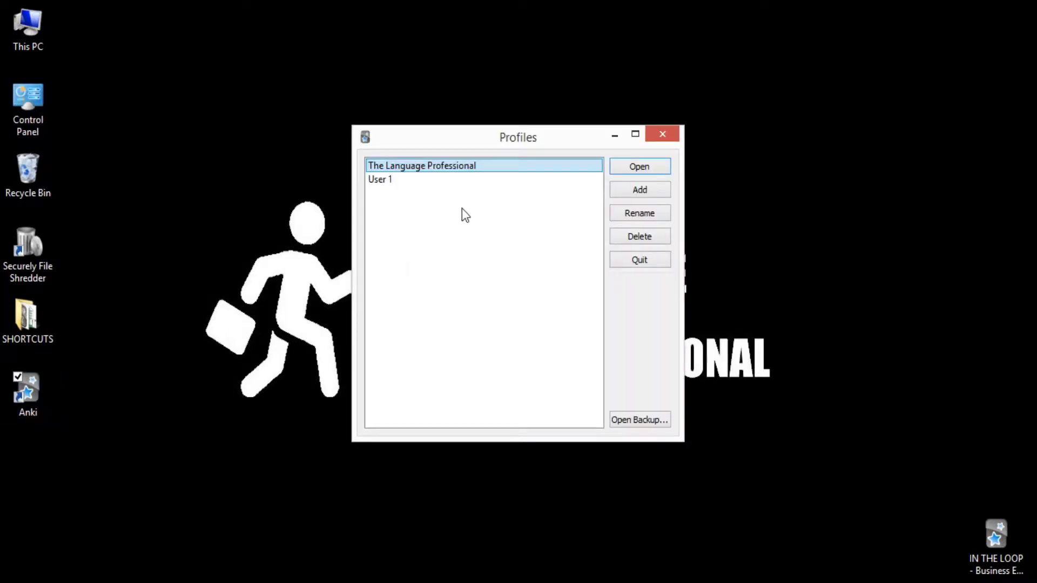
pyautogui.click(435, 182)
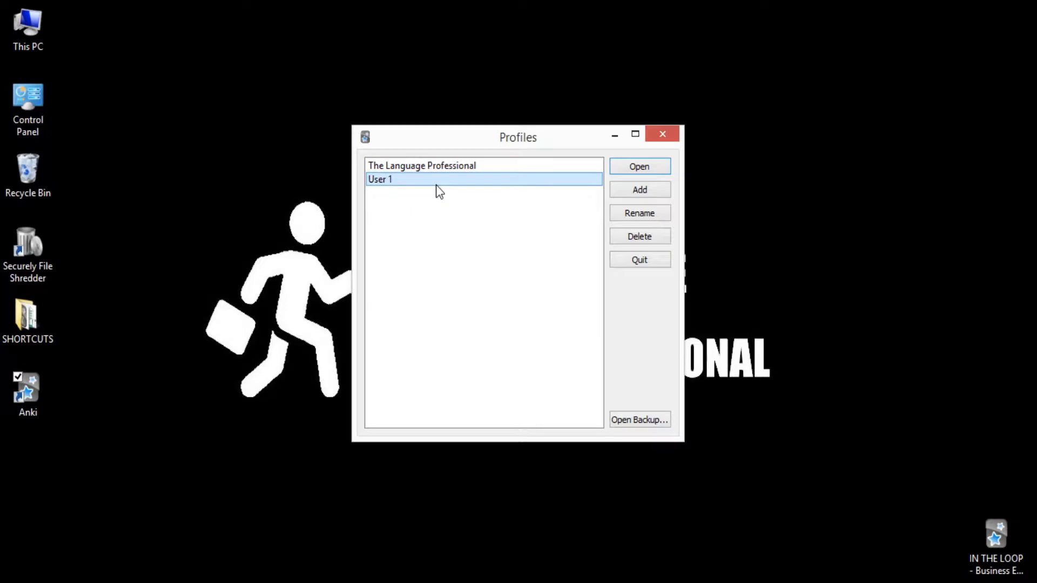
pyautogui.click(629, 214)
pyautogui.write('Test')
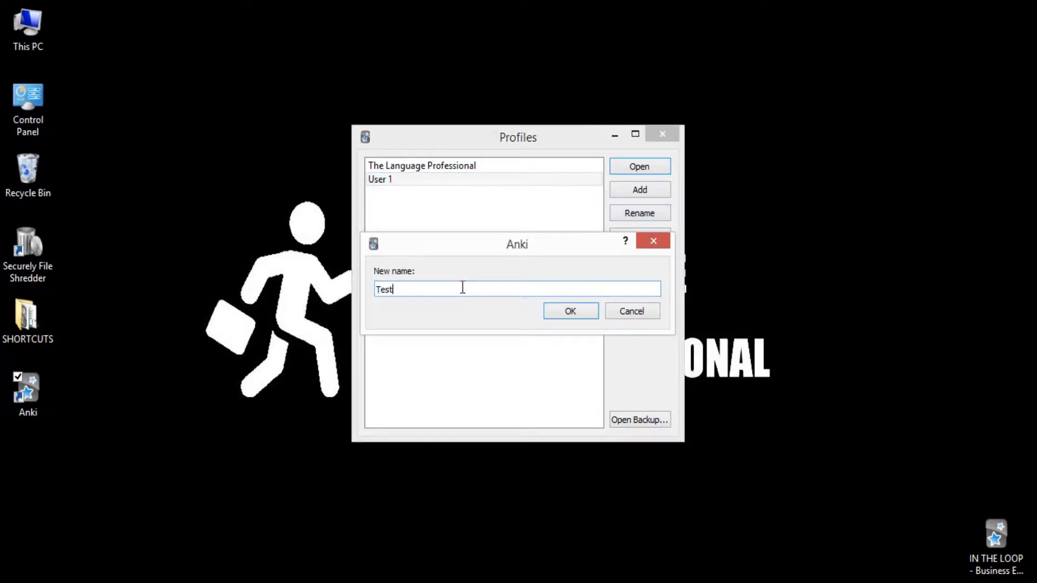
pyautogui.write(' User')
pyautogui.click(552, 310)
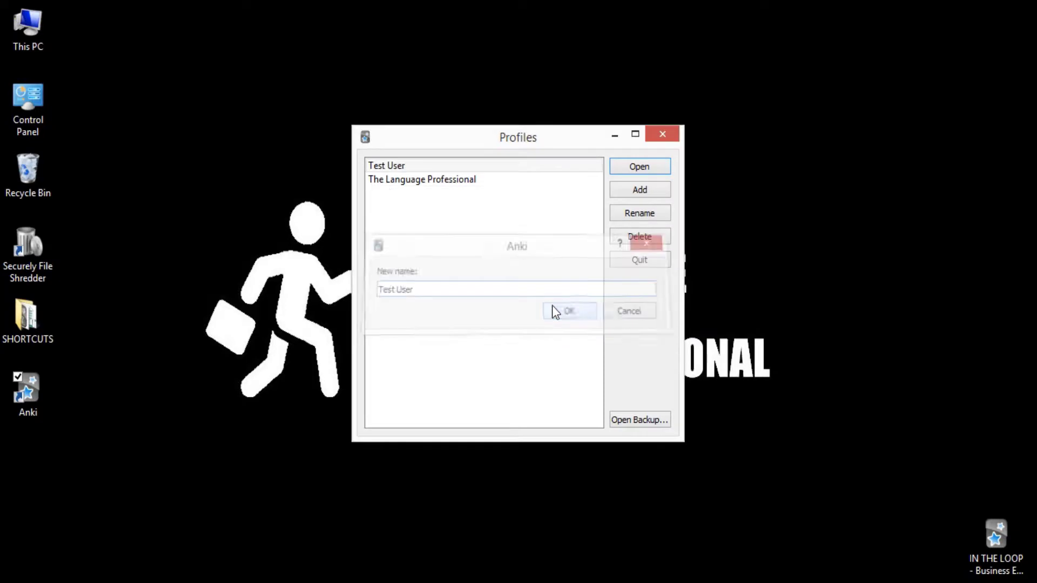
pyautogui.doubleClick(446, 168)
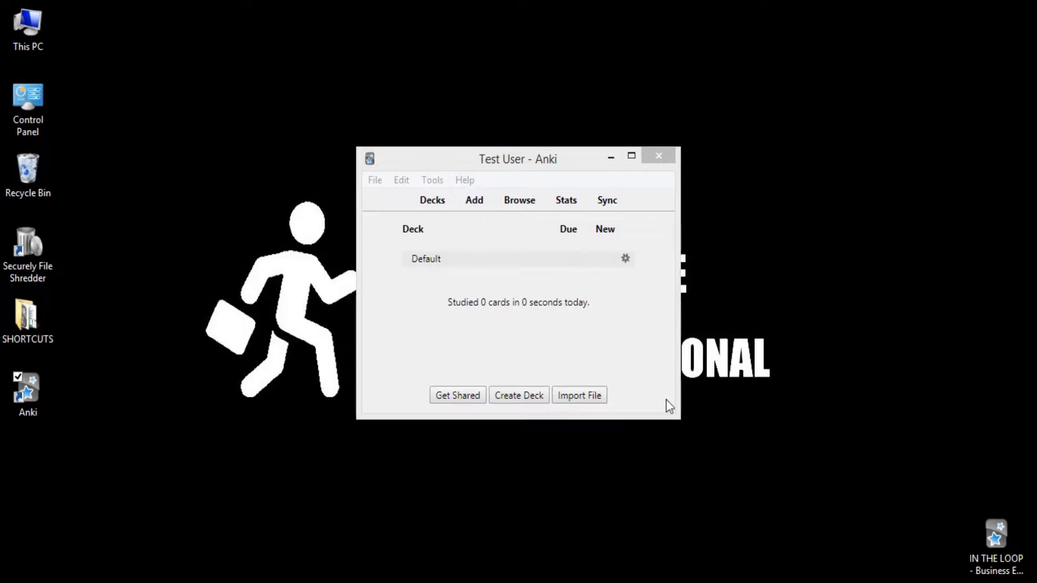
# - Enlarge the Anki main window by its corner and move it up and left
pyautogui.moveTo(679, 418); pyautogui.dragTo(849, 569)
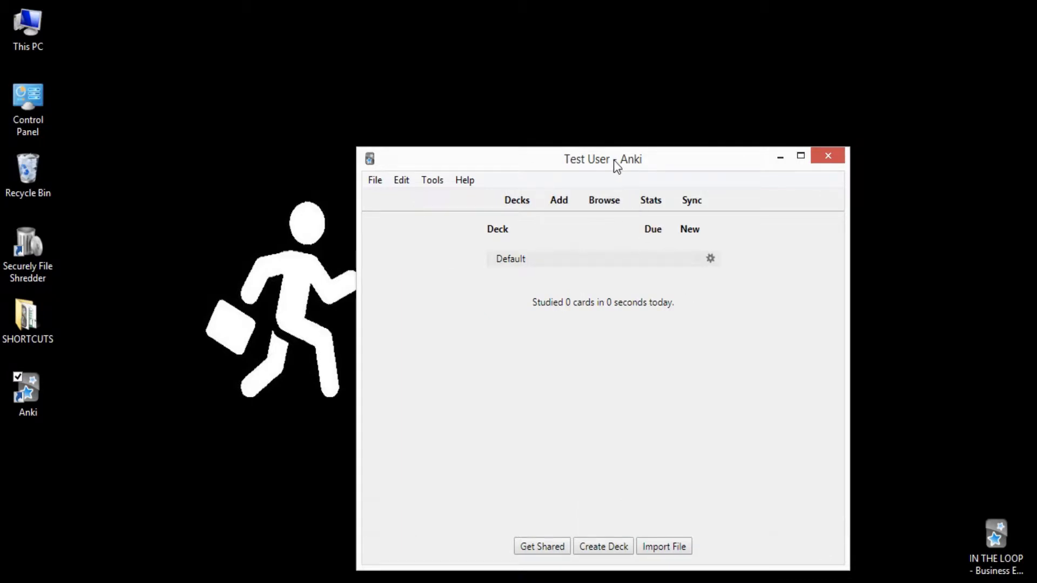
pyautogui.moveTo(613, 160); pyautogui.dragTo(530, 93)
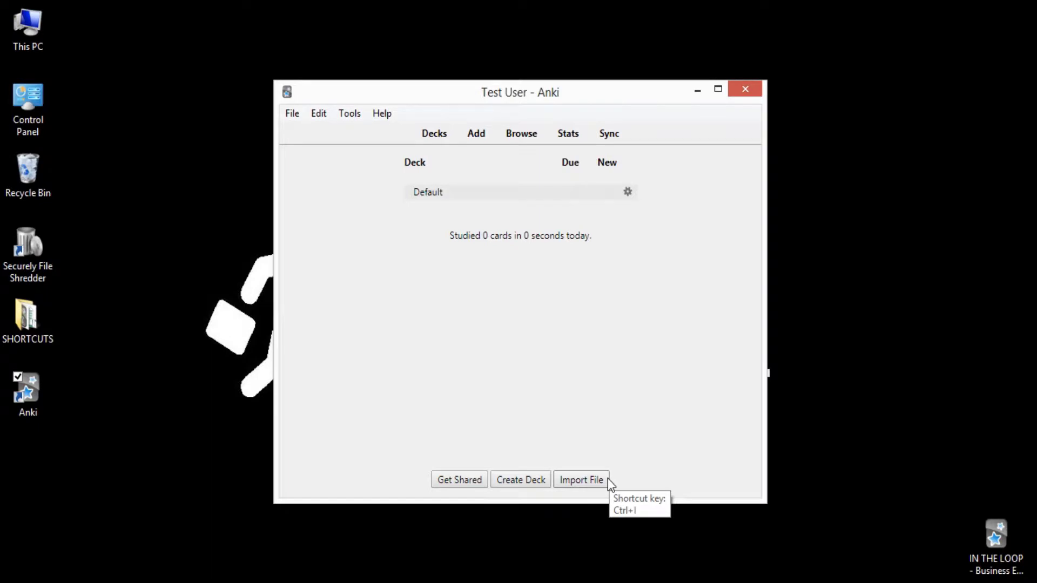
# - Go to AnkiWeb shared decks from Anki and pick the English category under Languages
pyautogui.click(456, 480)
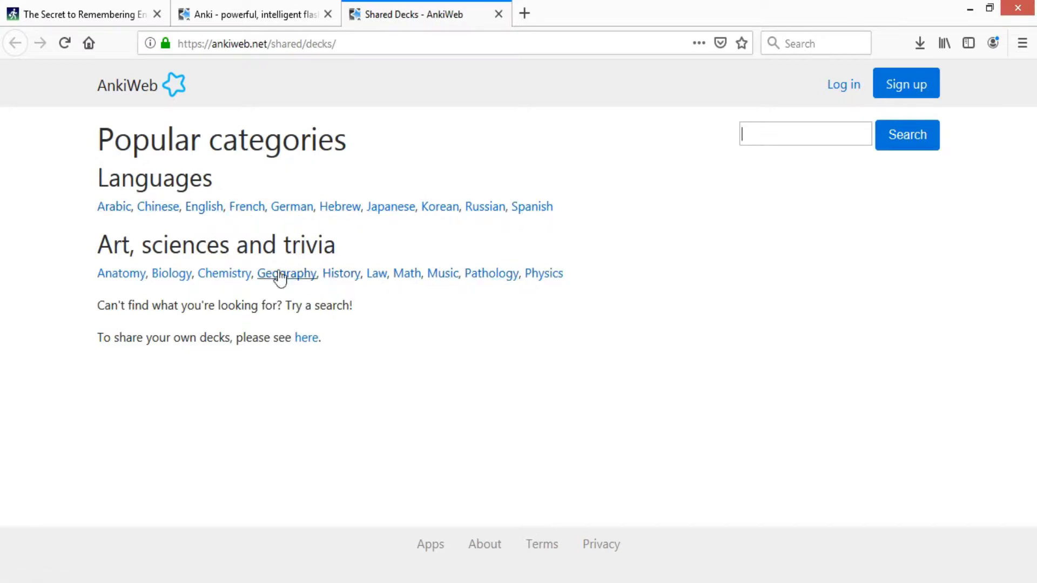
pyautogui.click(204, 211)
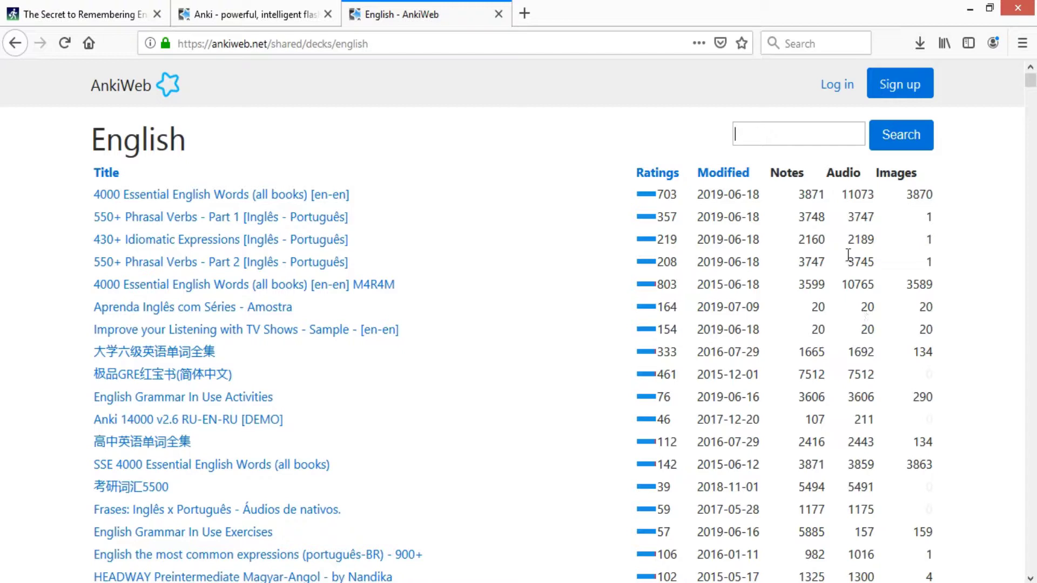
# - Examine note counts in the Notes column, such as 3871, 3748 and 10000
pyautogui.doubleClick(788, 172)
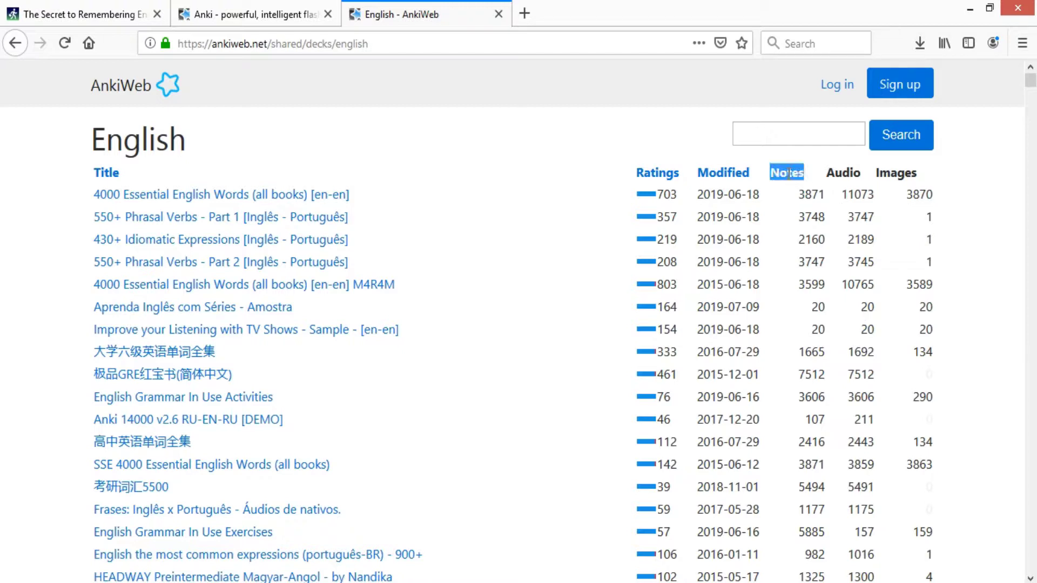
pyautogui.doubleClick(810, 194)
pyautogui.doubleClick(812, 217)
pyautogui.click(812, 195)
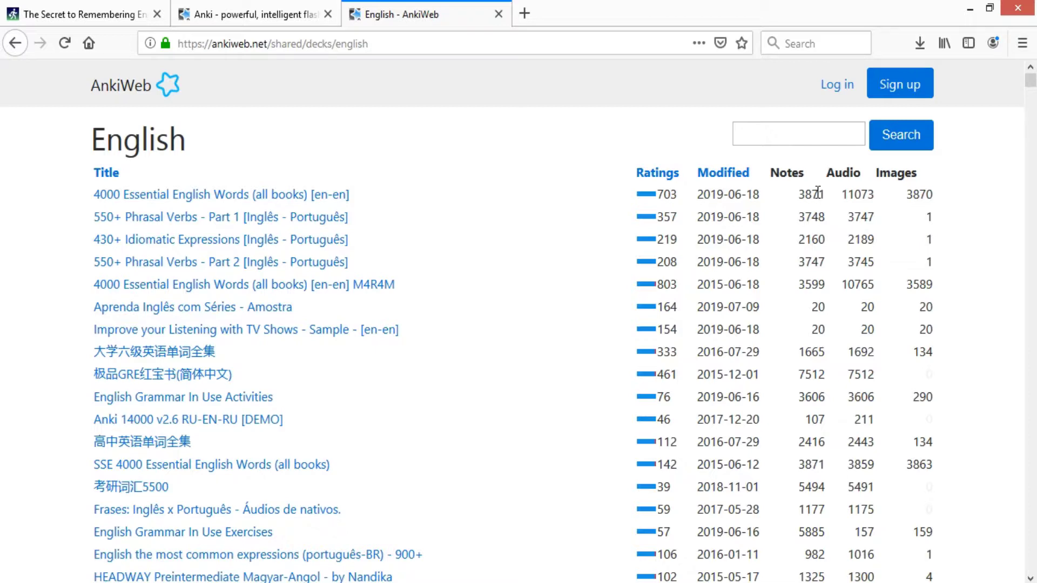
pyautogui.scroll(-3, 820, 239)
pyautogui.scroll(-5, 801, 223)
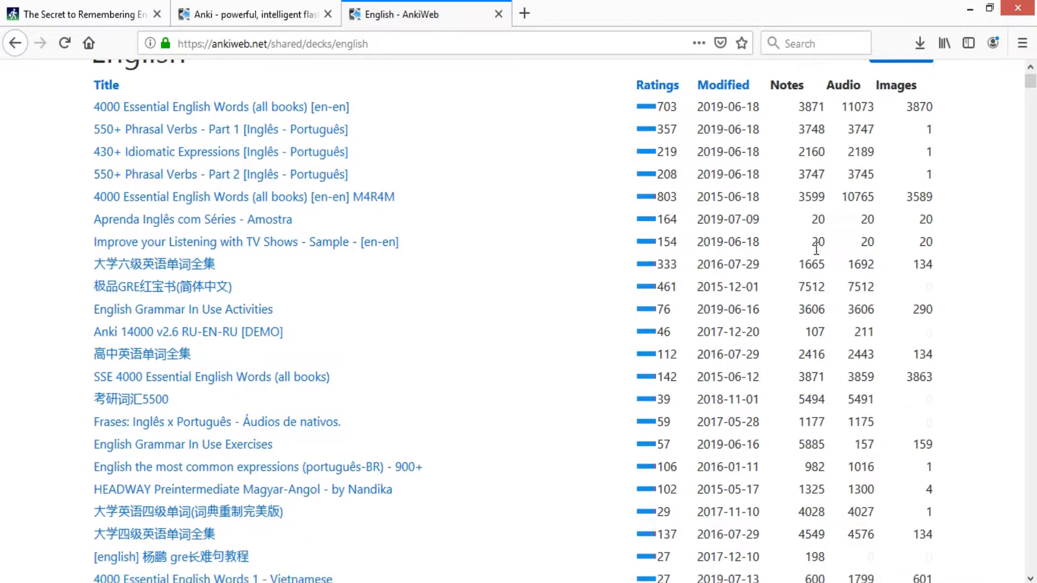
pyautogui.scroll(-3, 817, 246)
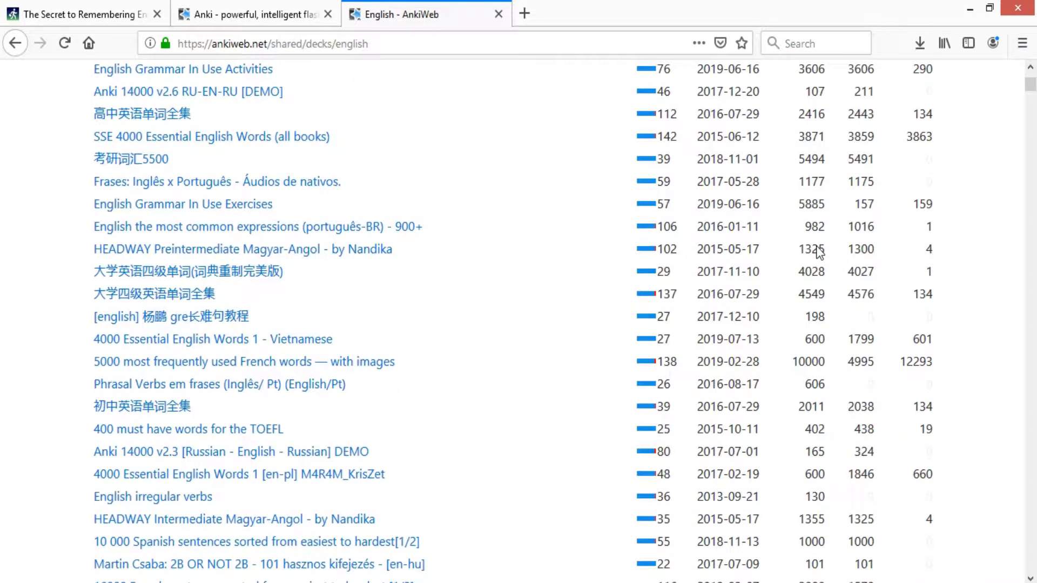
pyautogui.scroll(-3, 818, 251)
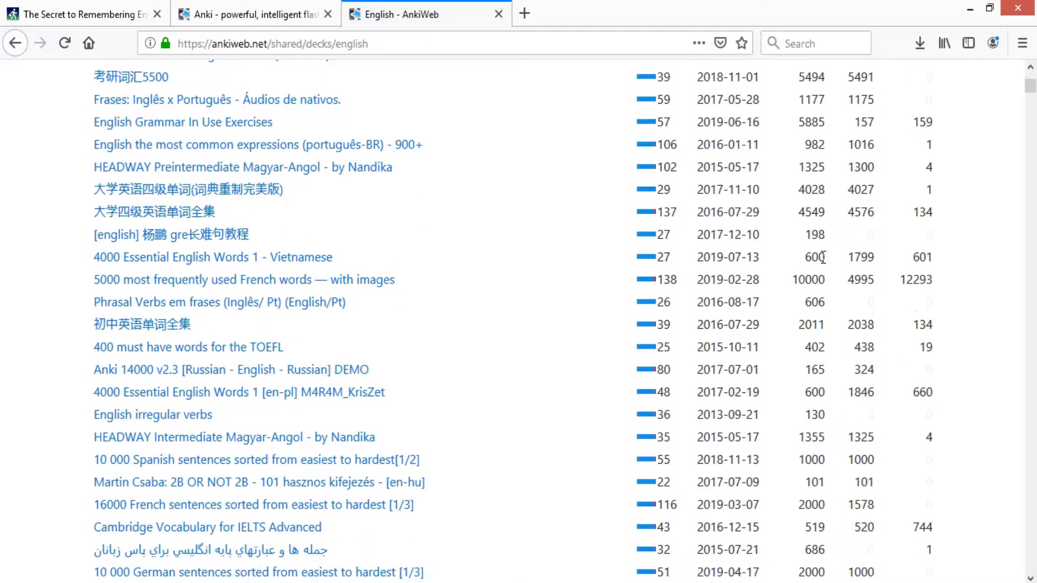
pyautogui.doubleClick(818, 280)
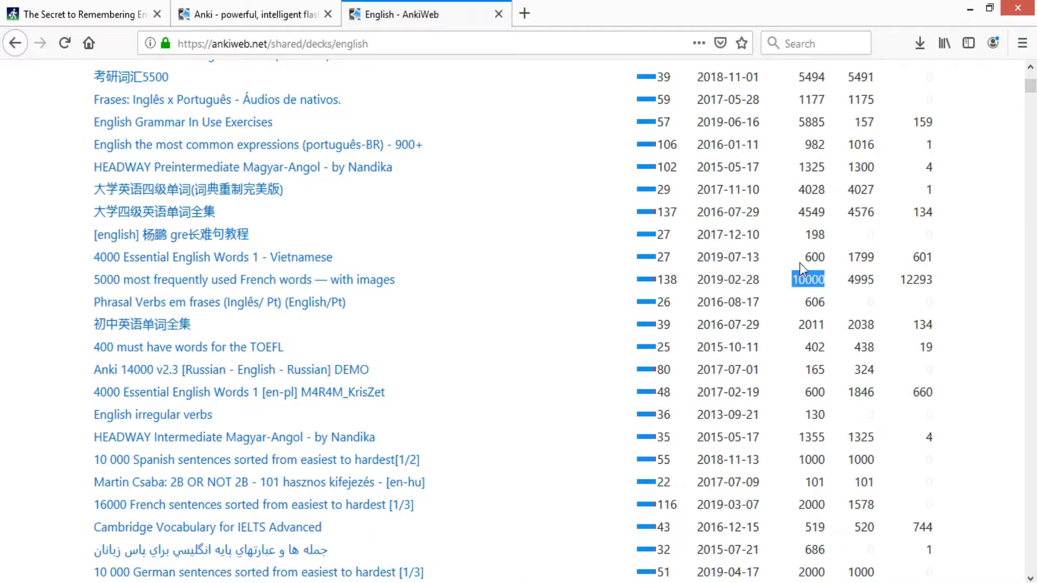
pyautogui.click(806, 241)
# - Scroll back up the deck list and go to the AnkiWeb login page
pyautogui.scroll(-3, 806, 248)
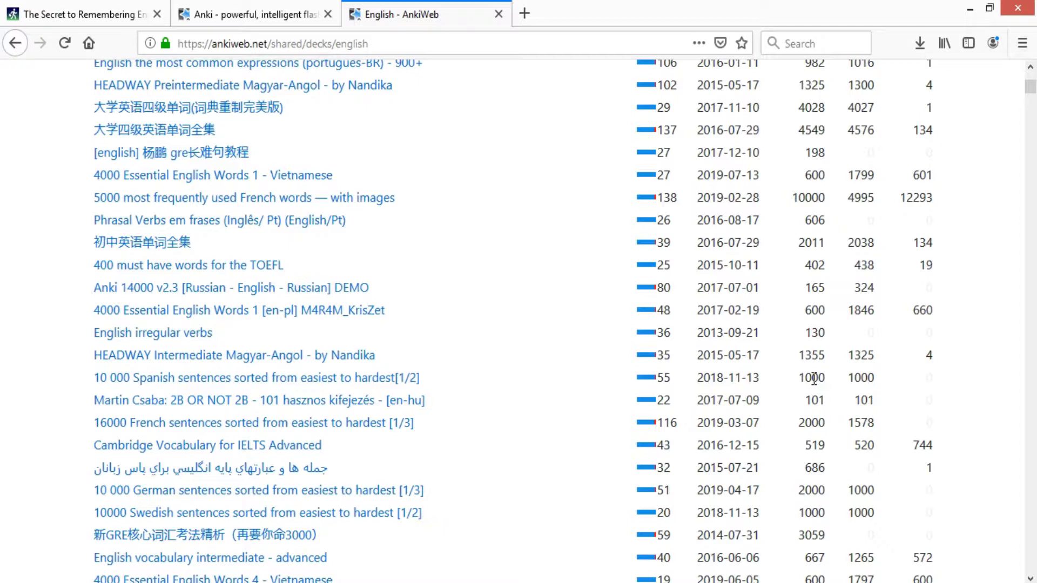
pyautogui.scroll(5, 813, 378)
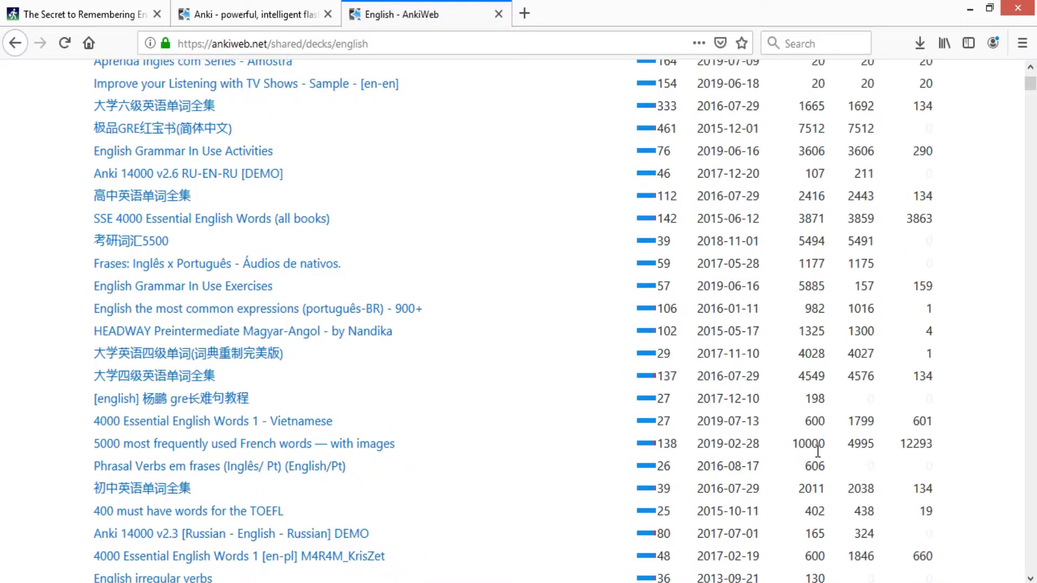
pyautogui.scroll(5, 816, 452)
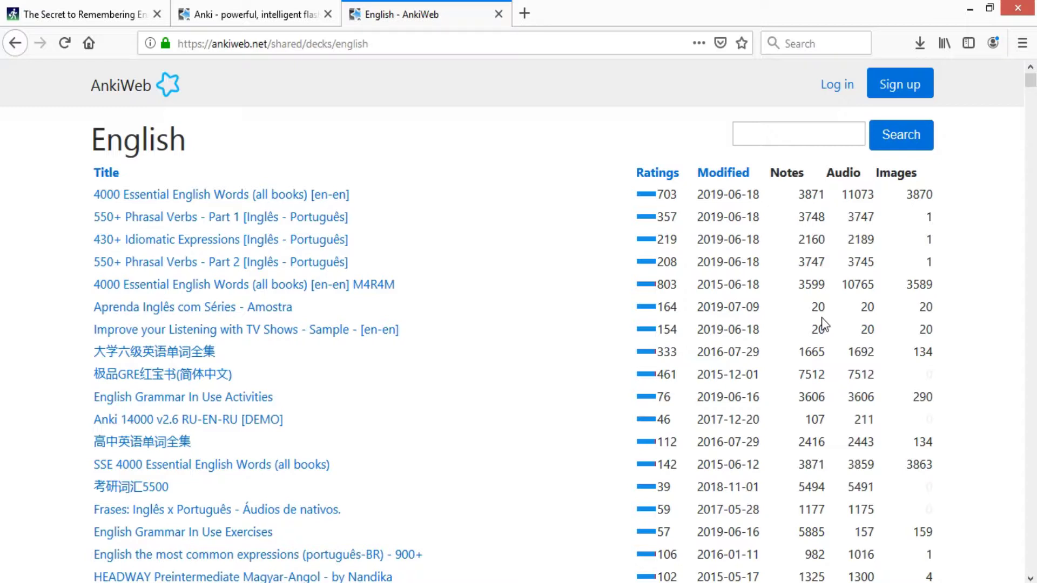
pyautogui.click(837, 86)
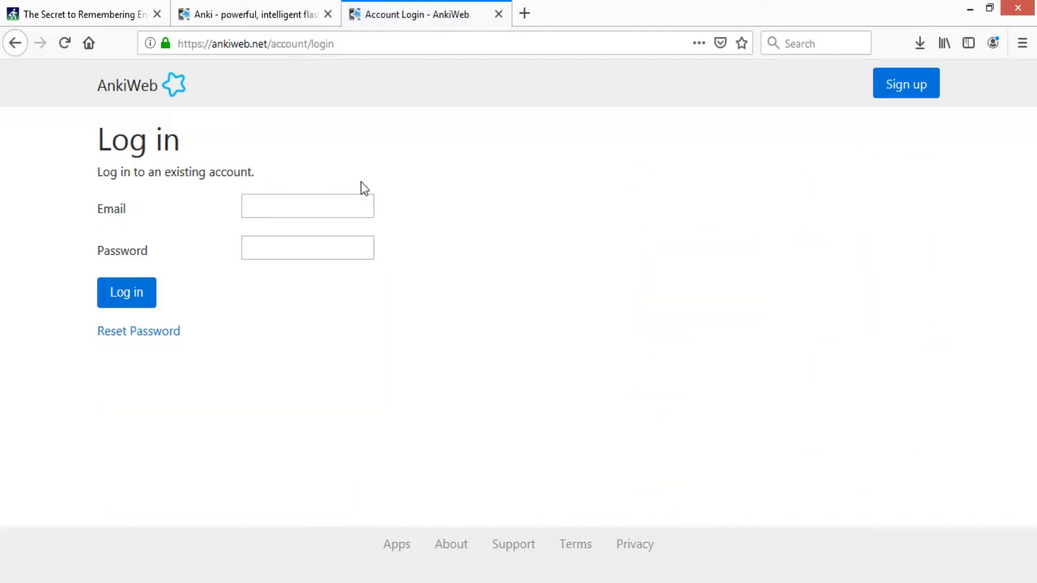
# - Sign in to AnkiWeb with the account e-mail and password
pyautogui.click(342, 205)
pyautogui.click(337, 235)
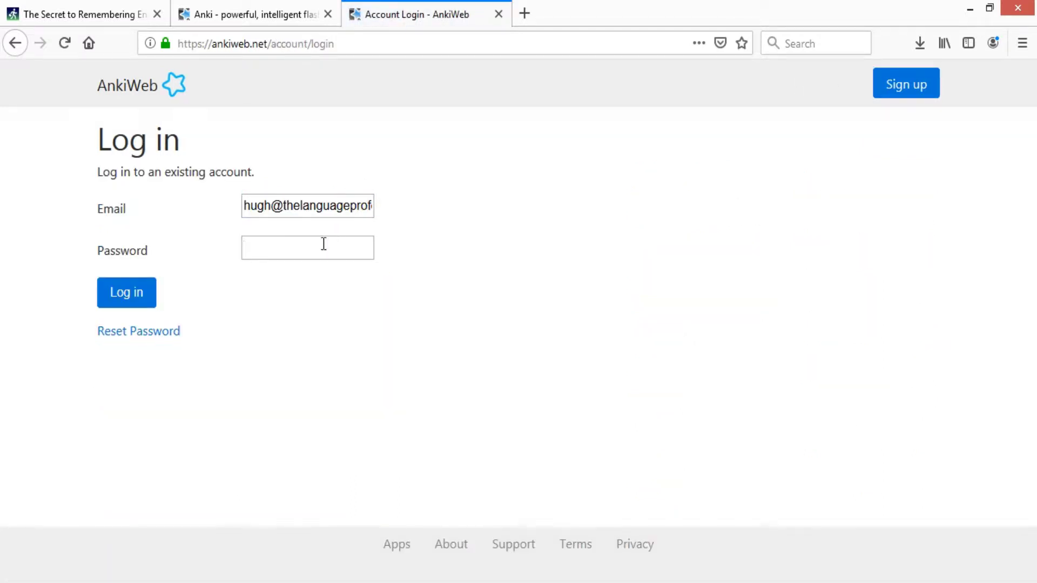
pyautogui.hotkey('ctrl', 'v')
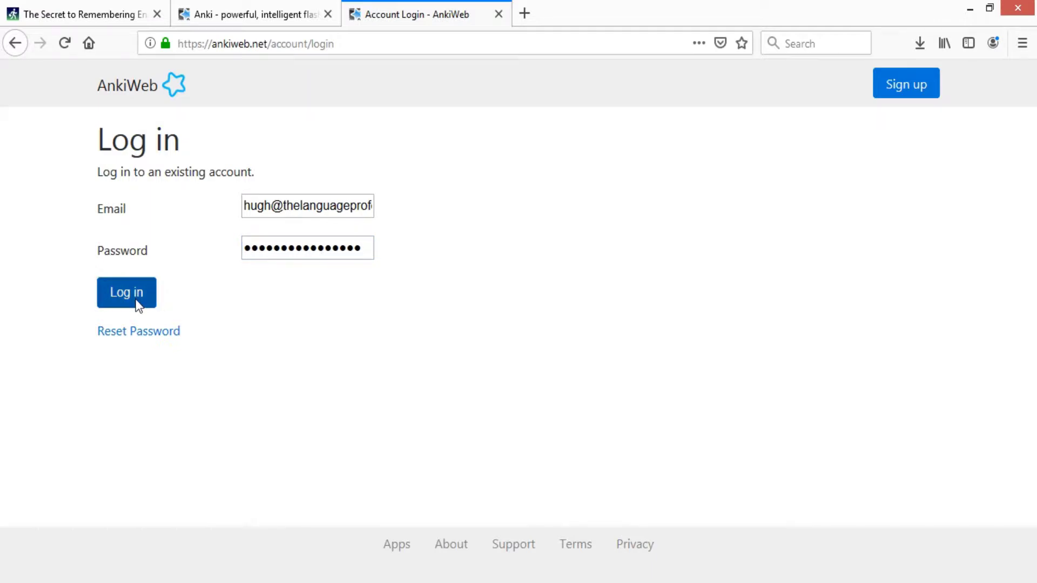
pyautogui.click(141, 299)
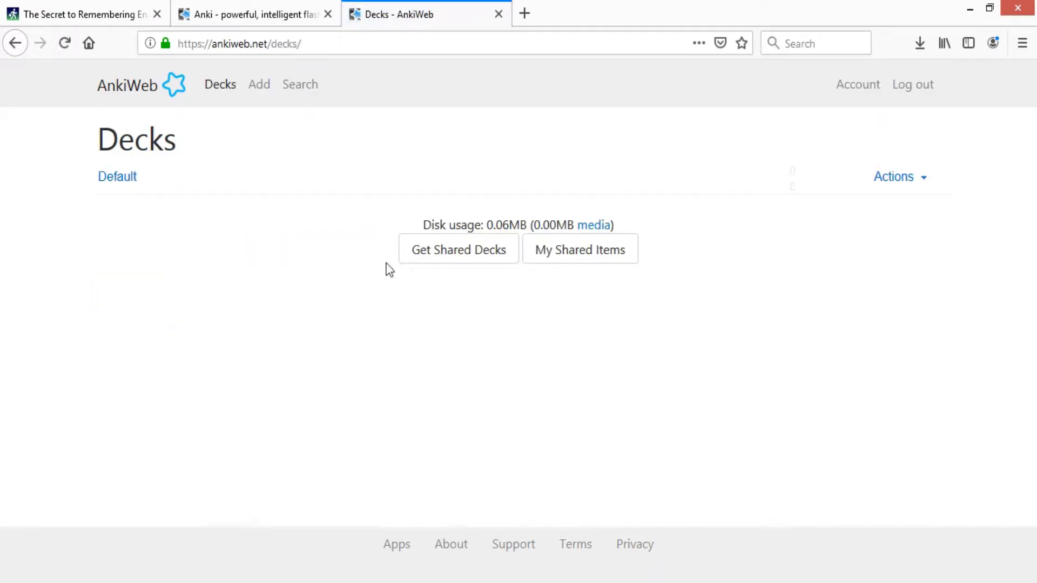
# - Return to the English shared decks and scroll down to English irregular verbs
pyautogui.click(430, 253)
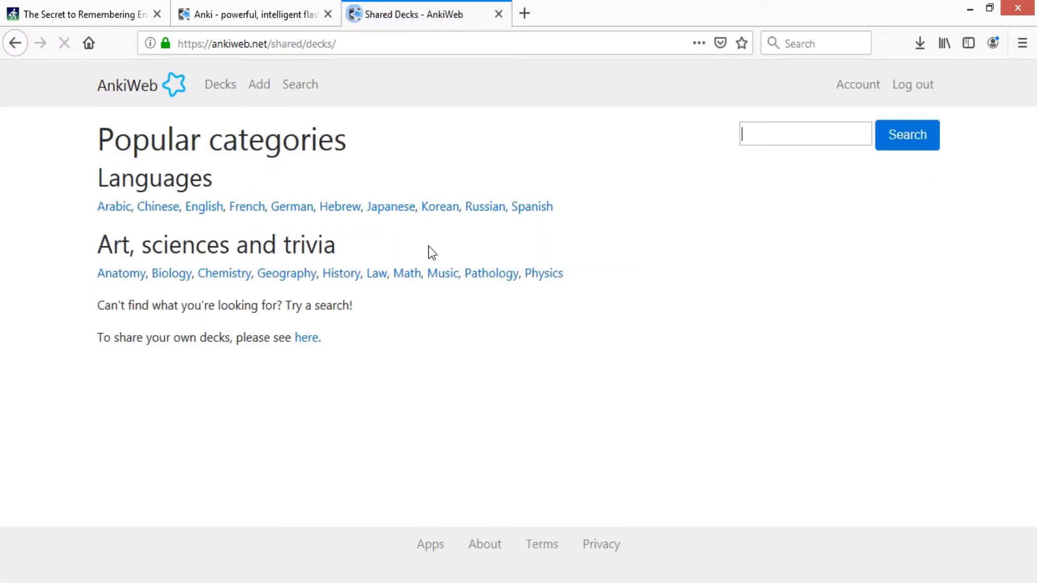
pyautogui.click(204, 211)
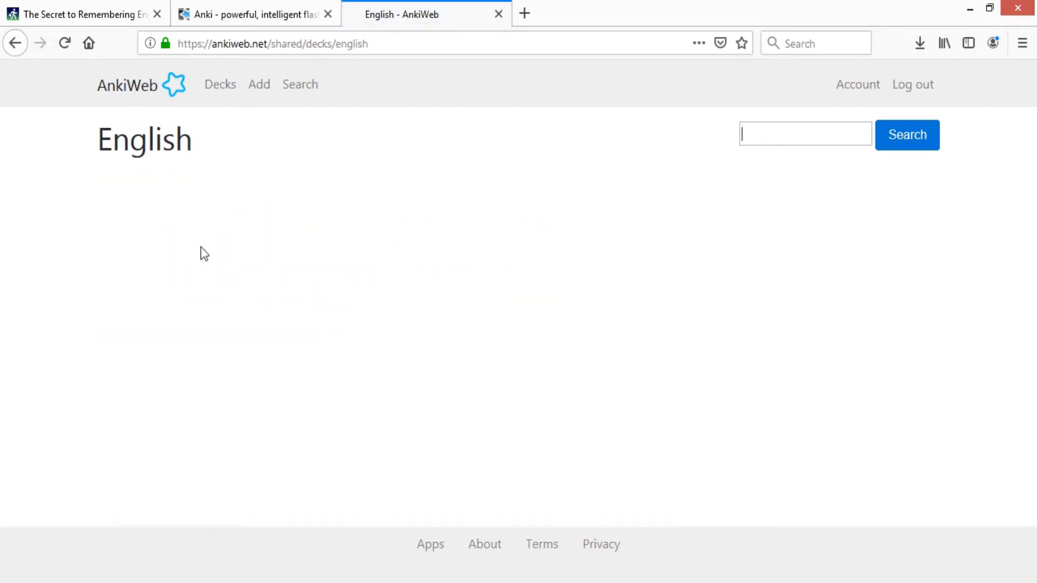
pyautogui.scroll(-3, 496, 235)
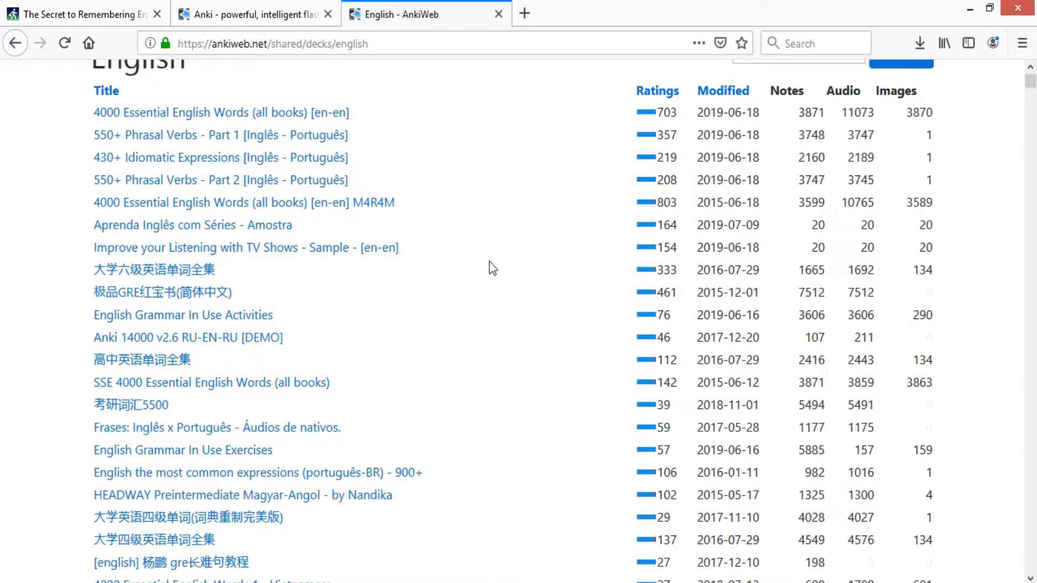
pyautogui.scroll(-5, 494, 286)
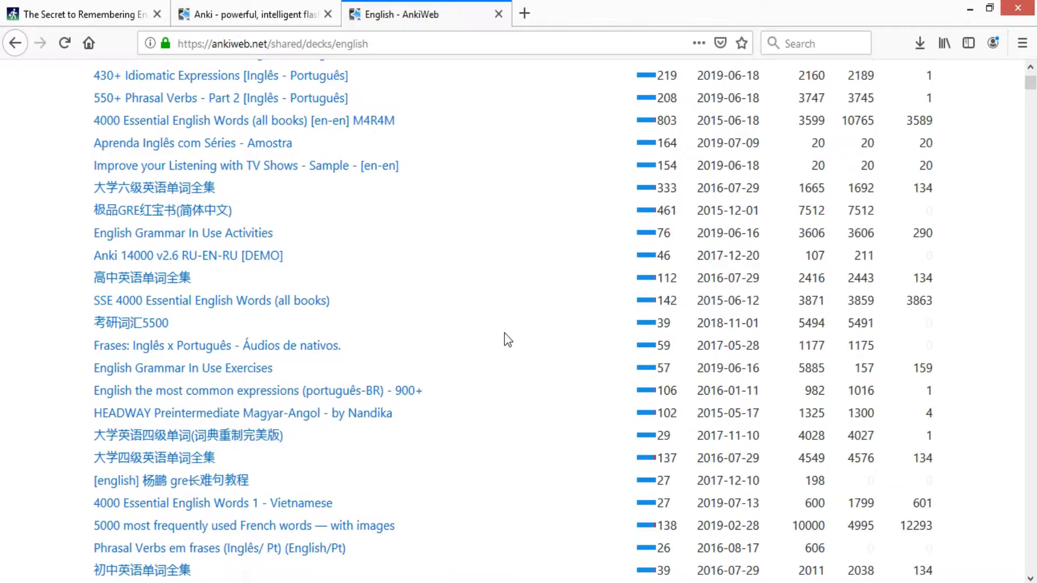
pyautogui.scroll(-5, 504, 333)
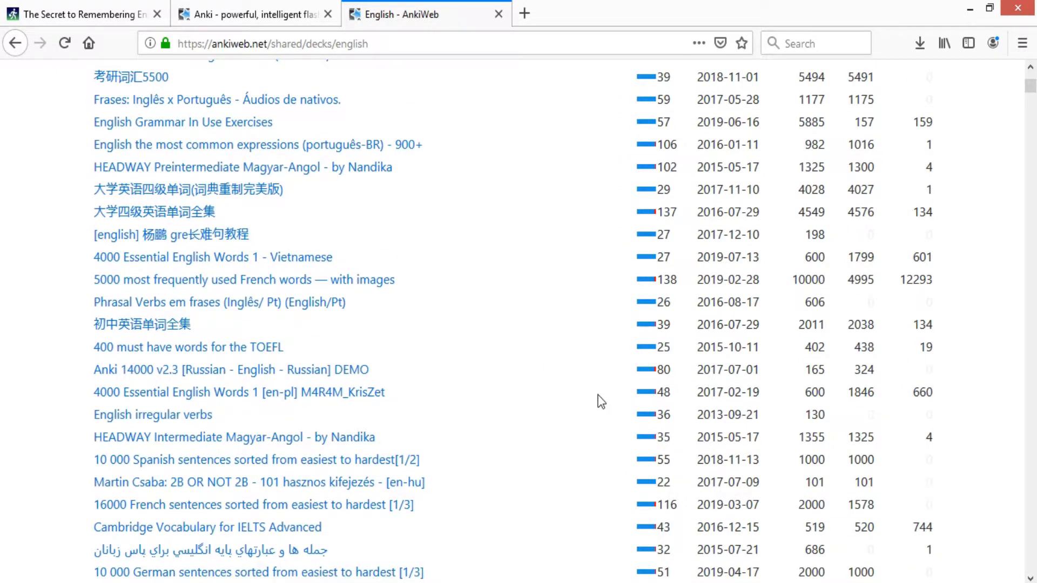
pyautogui.scroll(-2, 113, 417)
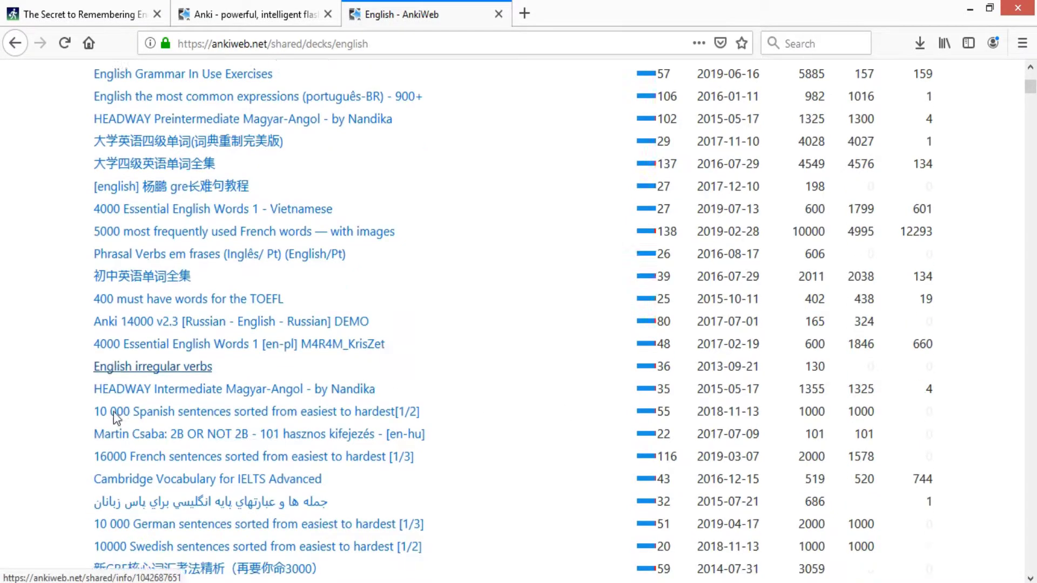
pyautogui.scroll(-1, 116, 417)
# - Download the English irregular verbs .apkg and open it in Anki, importing 130 notes
pyautogui.click(133, 335)
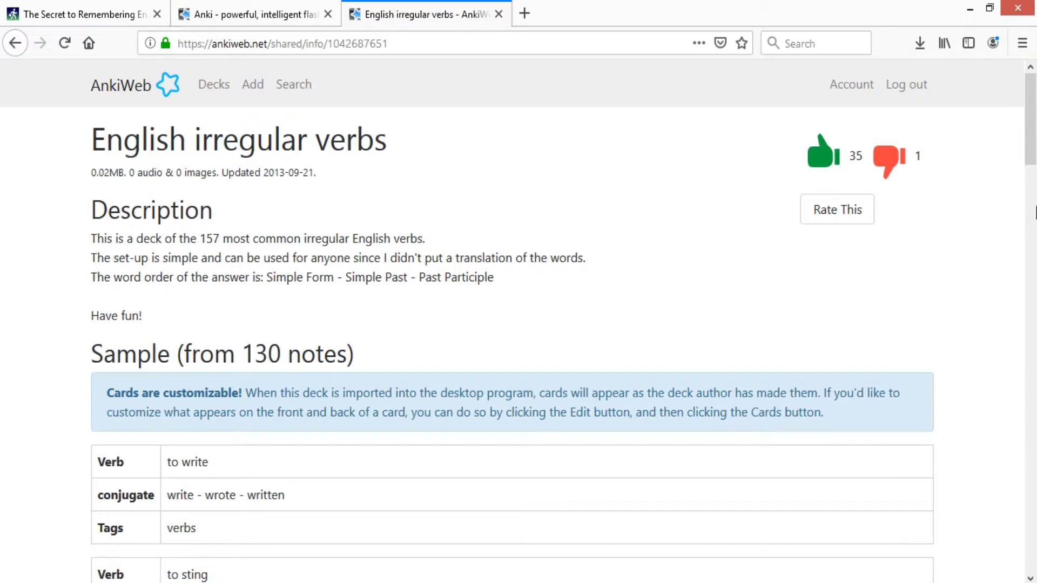
pyautogui.moveTo(1025, 145); pyautogui.dragTo(1024, 252)
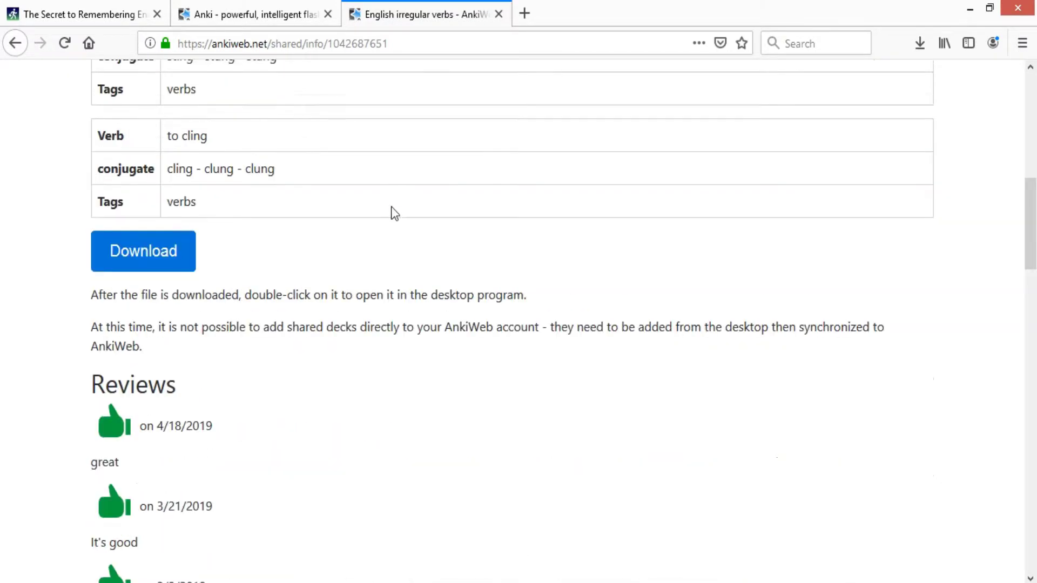
pyautogui.click(165, 252)
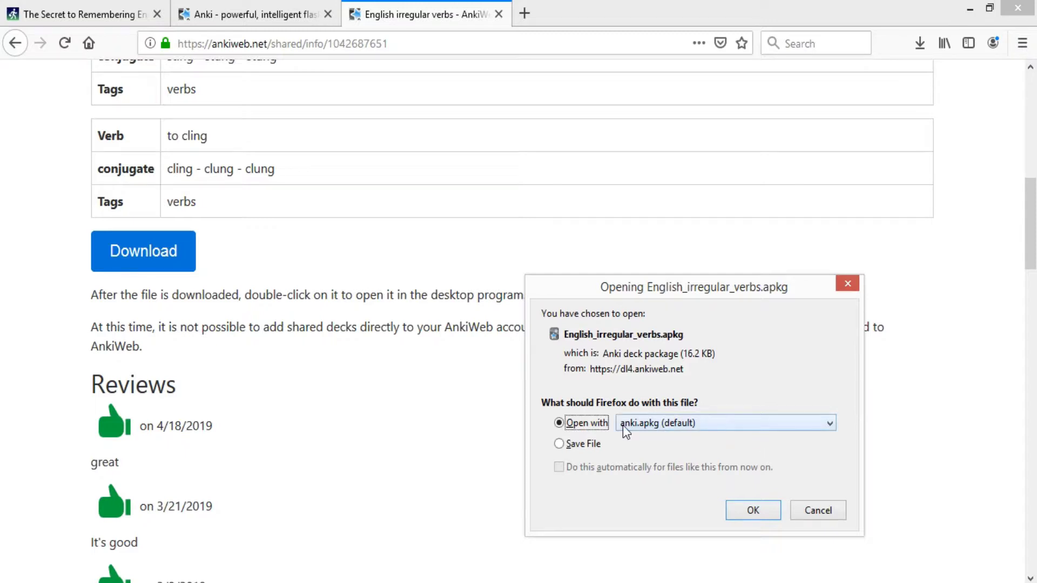
pyautogui.click(756, 513)
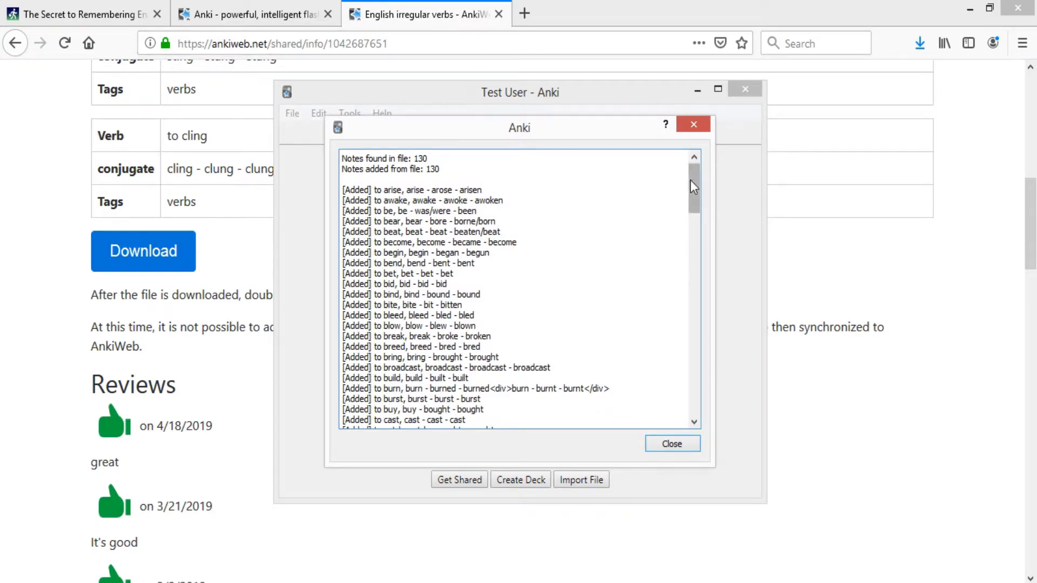
# - Close the import log and open the English irregular verbs deck with 20 new cards
pyautogui.moveTo(690, 180); pyautogui.dragTo(710, 406)
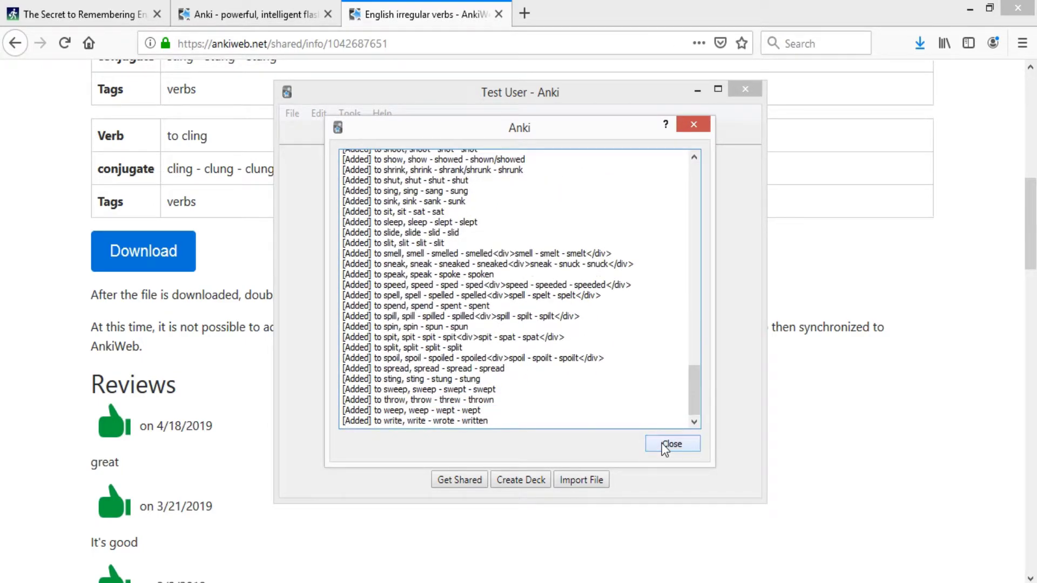
pyautogui.click(669, 444)
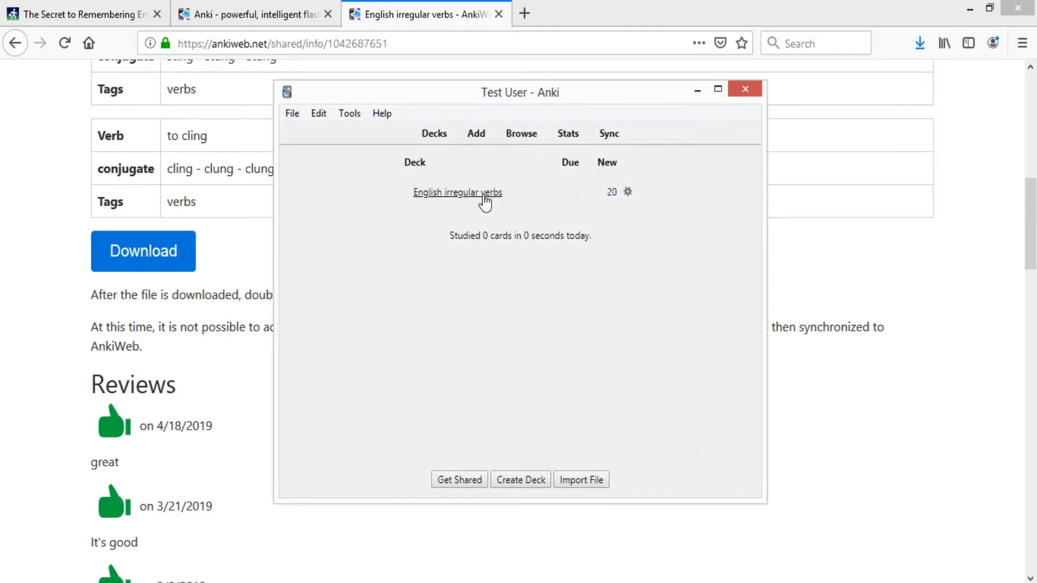
pyautogui.click(485, 192)
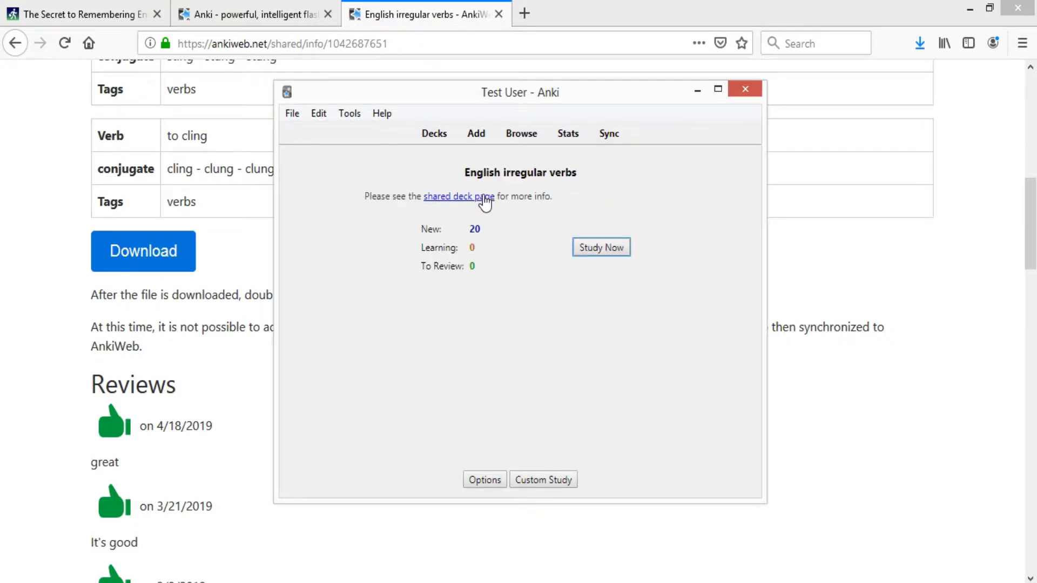
# - Study three irregular verb cards (to put, to shrink, shed), rating each, then return to Decks
pyautogui.click(593, 251)
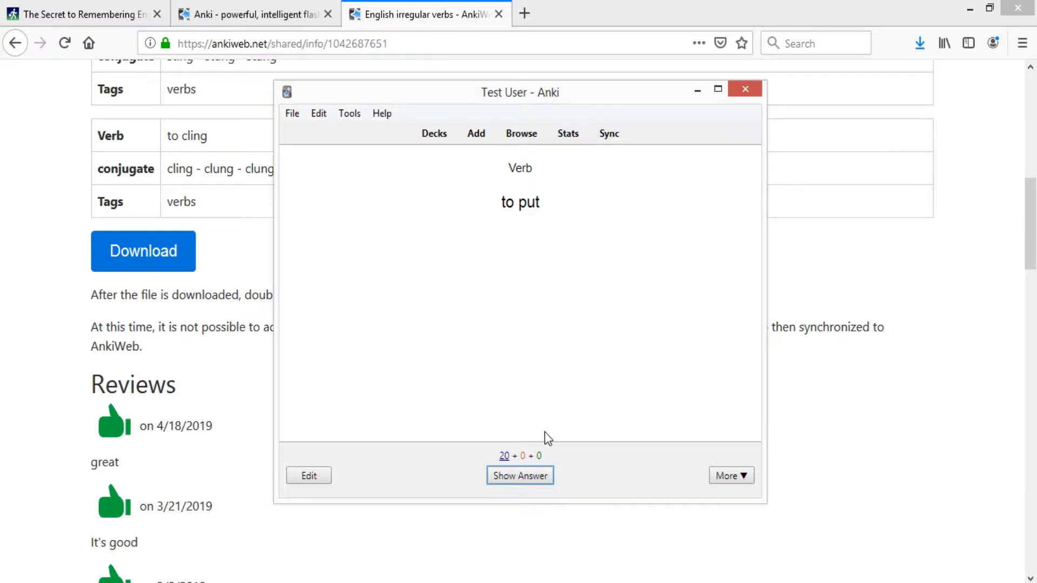
pyautogui.click(541, 481)
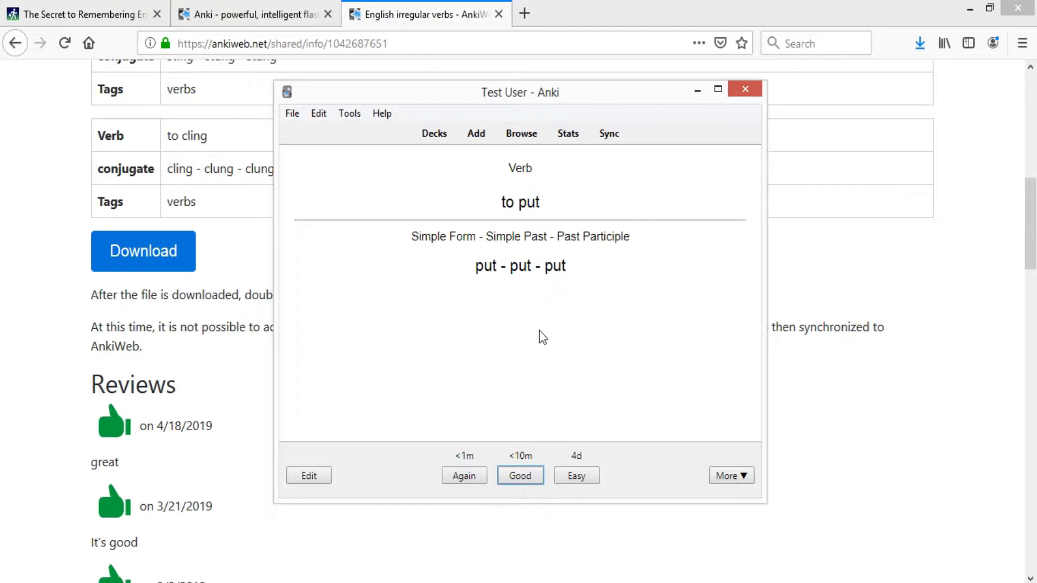
pyautogui.click(538, 479)
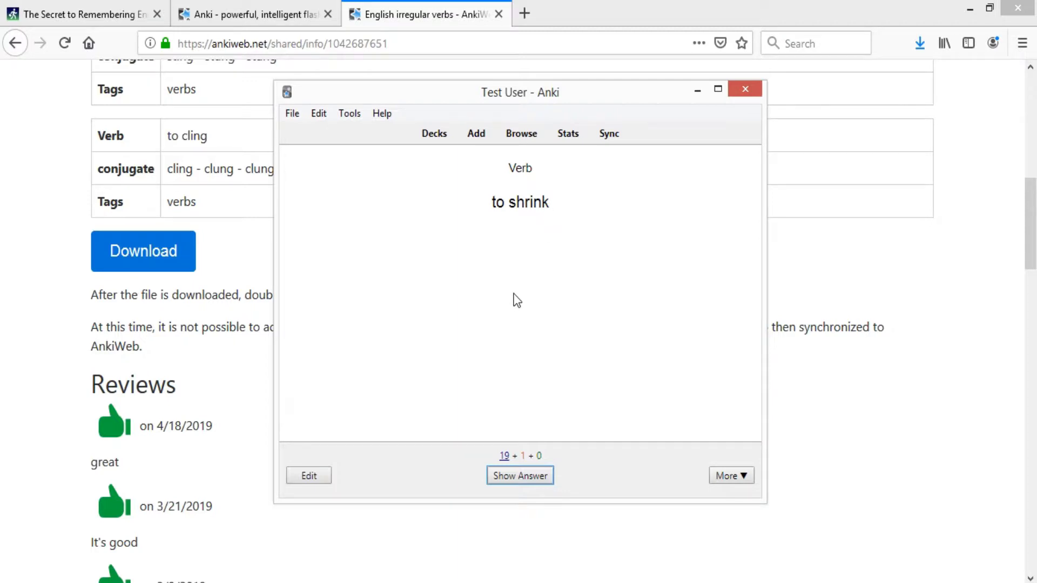
pyautogui.click(544, 478)
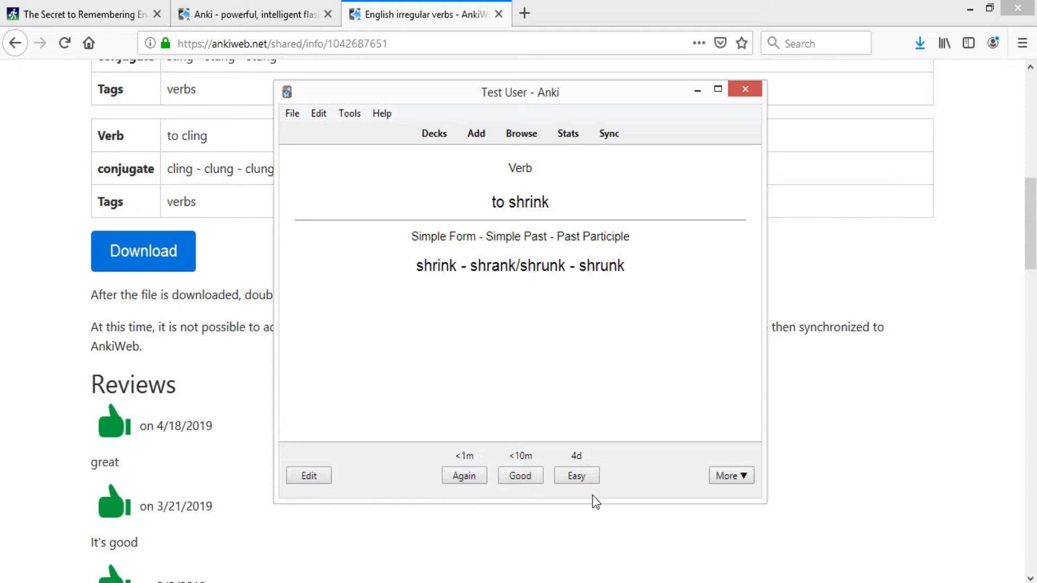
pyautogui.click(537, 473)
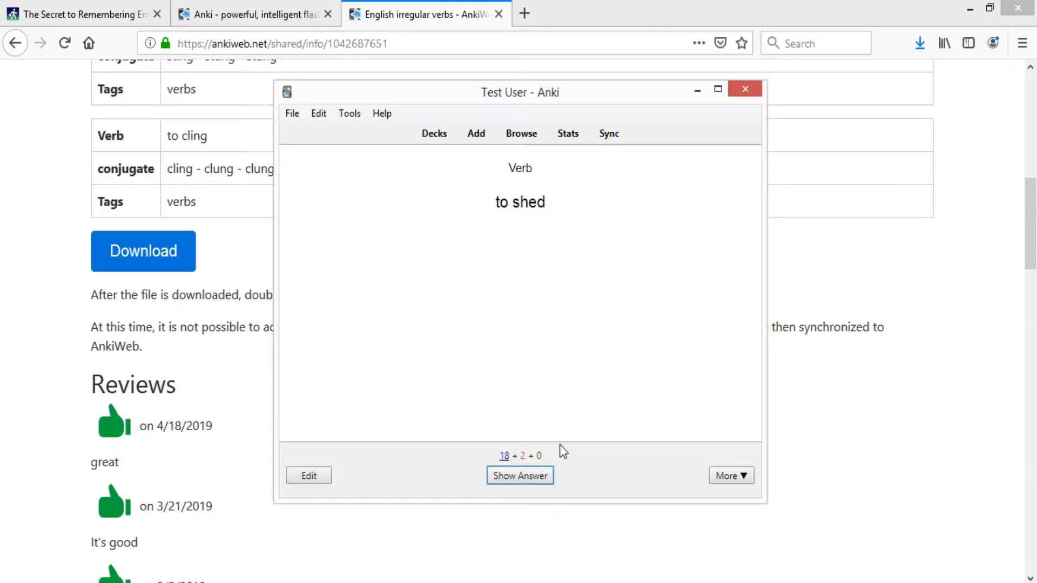
pyautogui.click(547, 477)
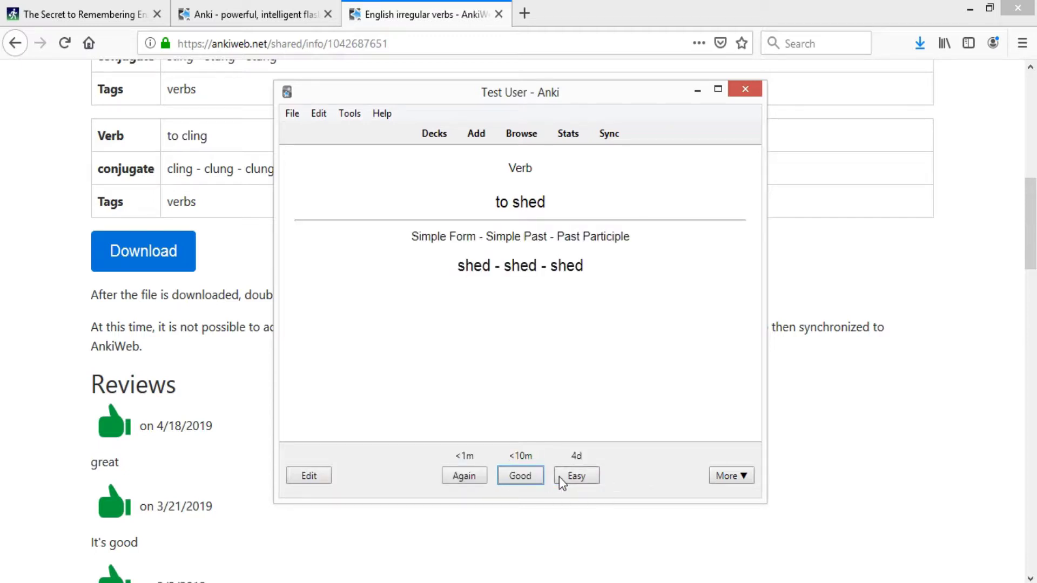
pyautogui.click(559, 478)
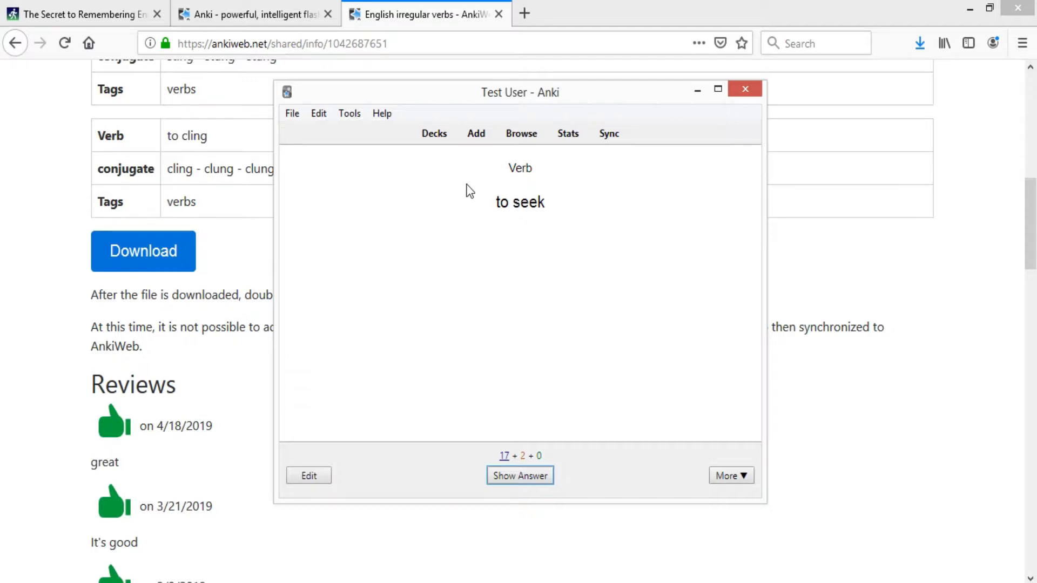
pyautogui.click(434, 135)
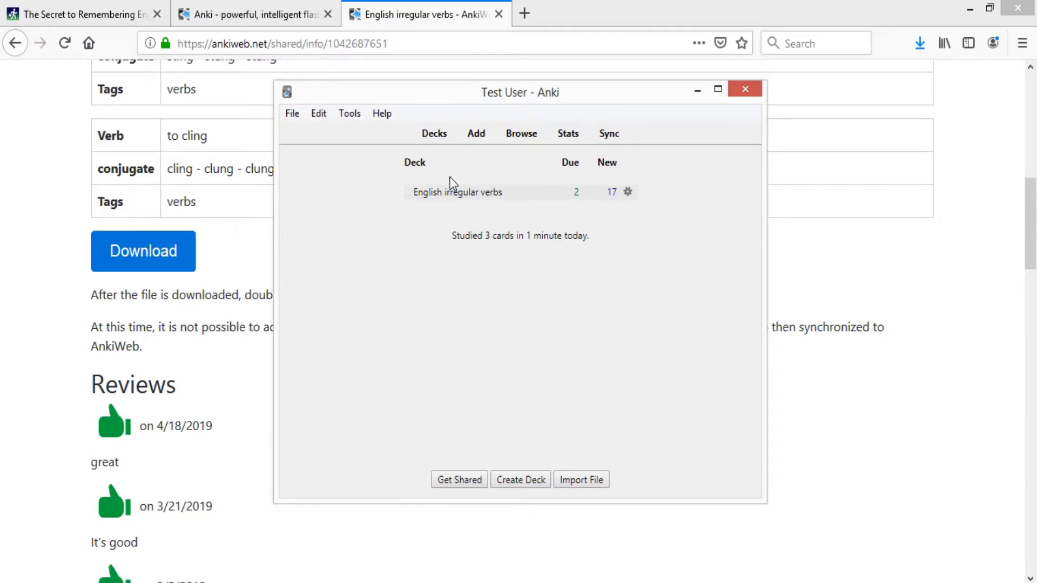
# - Create a new deck named 'Test Deck' and open the Add window for it
pyautogui.click(521, 480)
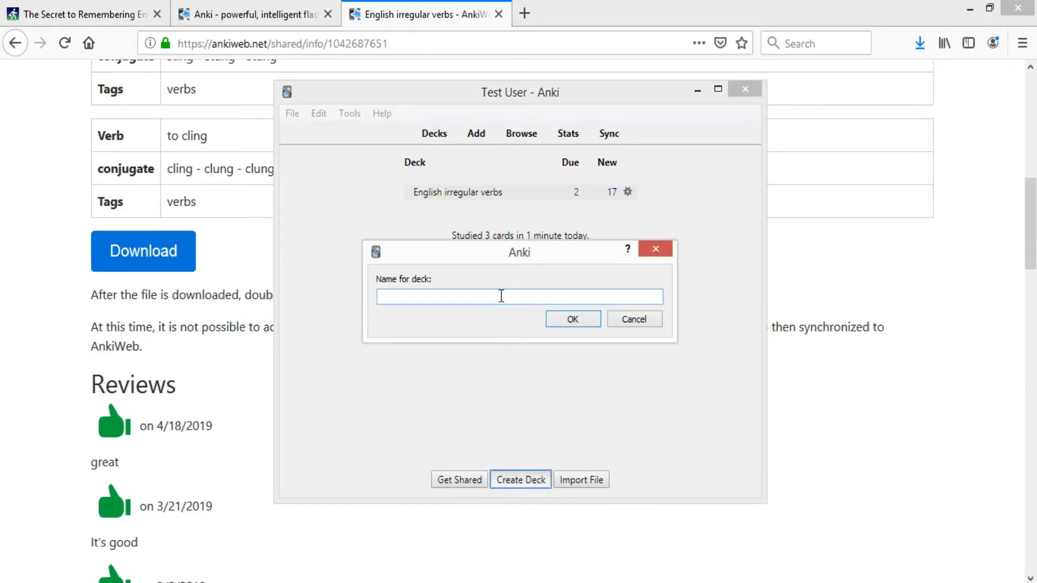
pyautogui.write('Test Deck')
pyautogui.press('Return')
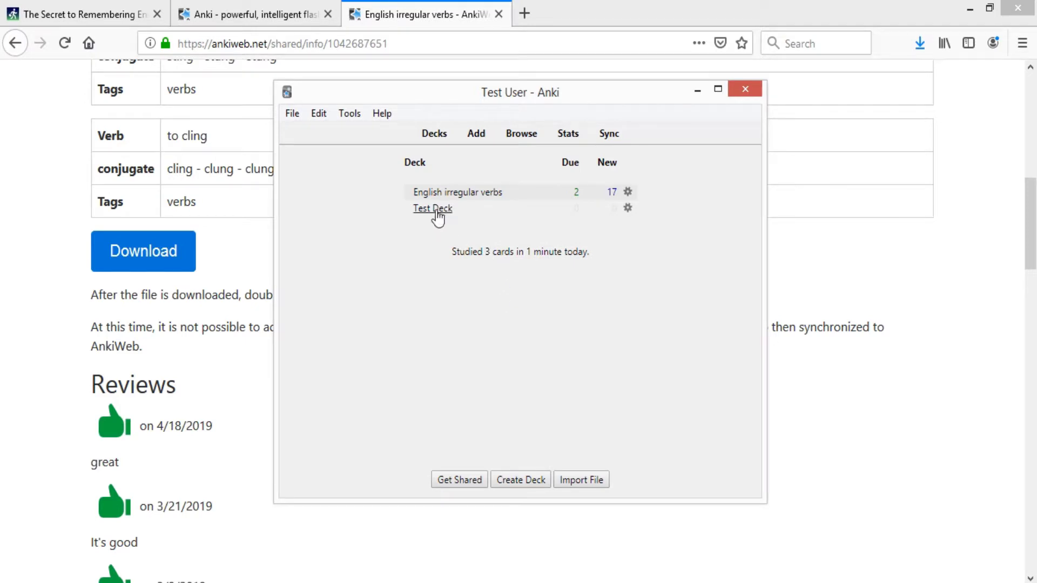
pyautogui.click(433, 209)
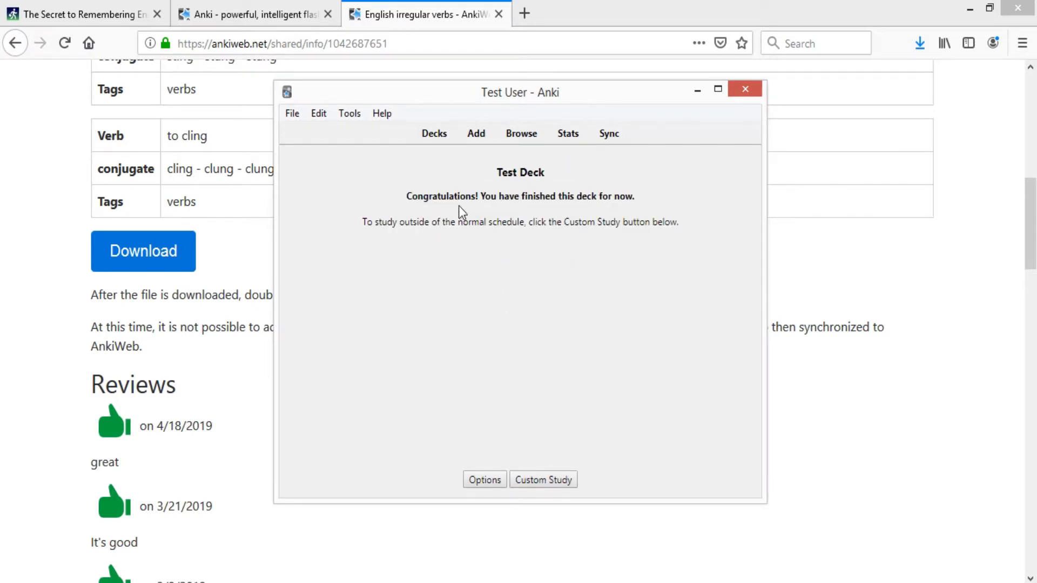
pyautogui.click(477, 135)
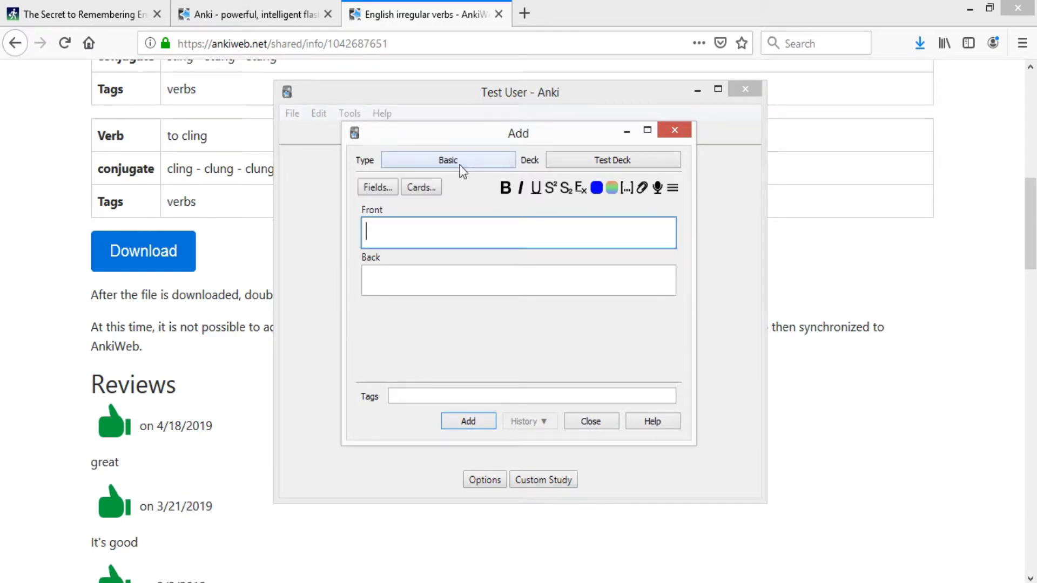
# - Add a Basic card: front 'What is this?' with a dog photo, back 'a dog'
pyautogui.click(400, 164)
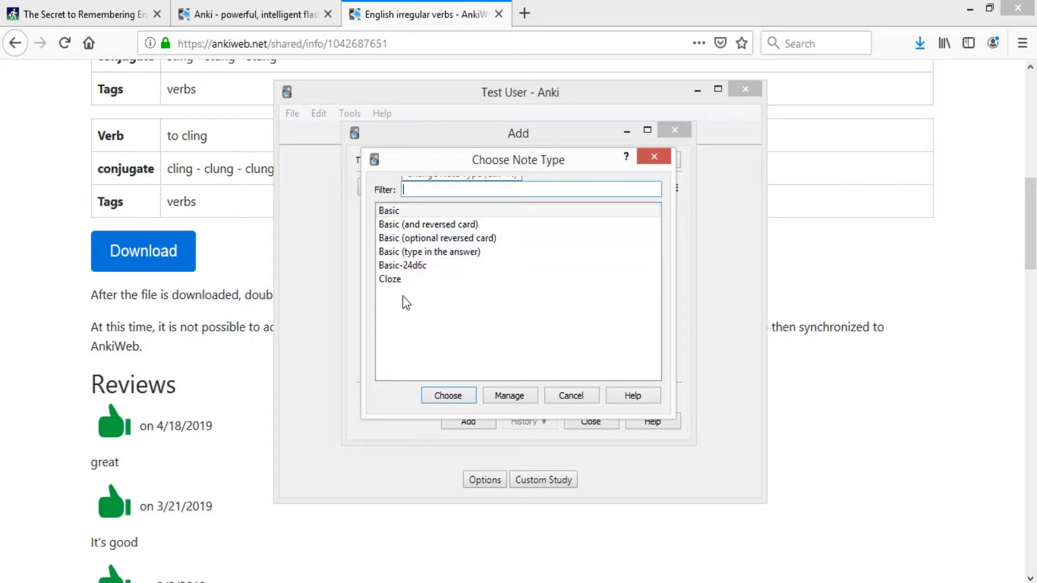
pyautogui.doubleClick(406, 212)
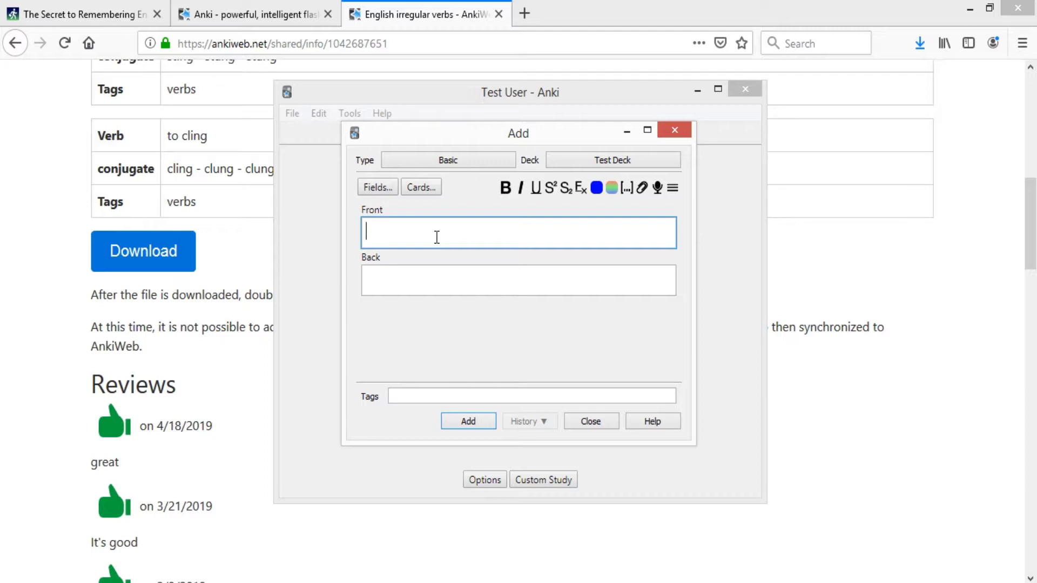
pyautogui.write('What is this?')
pyautogui.click(639, 189)
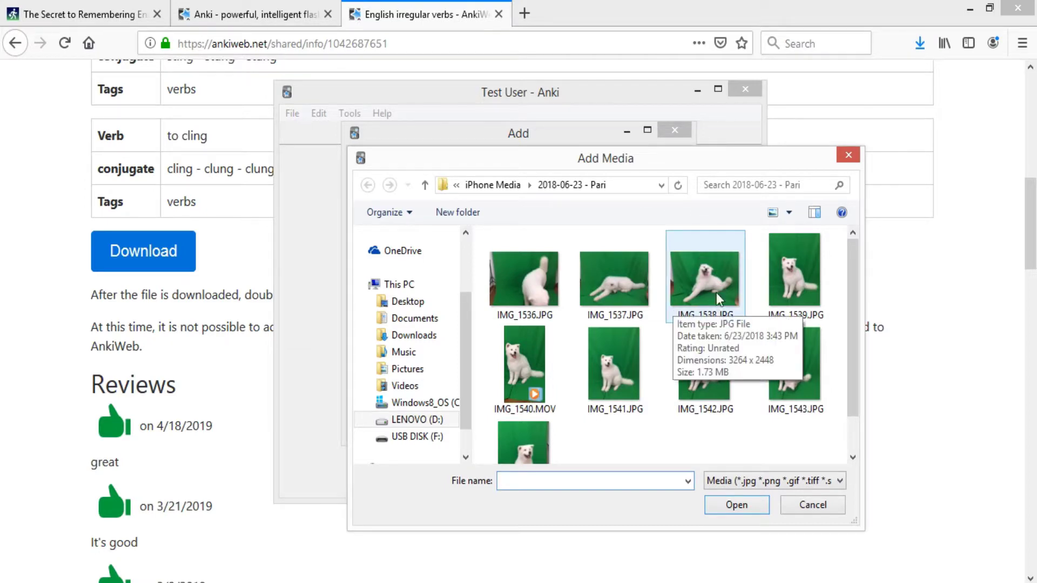
pyautogui.doubleClick(783, 274)
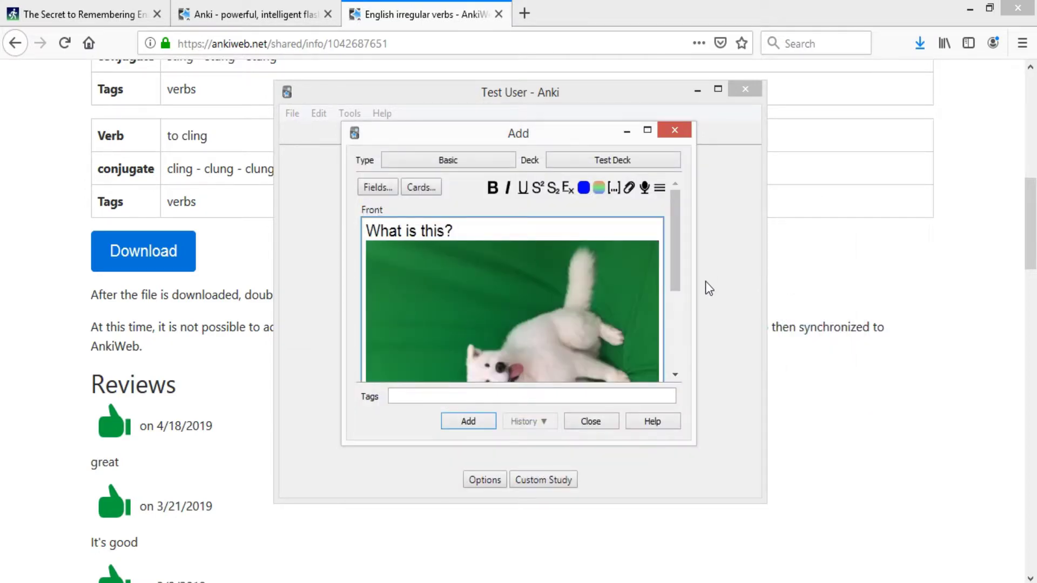
pyautogui.scroll(-3, 680, 281)
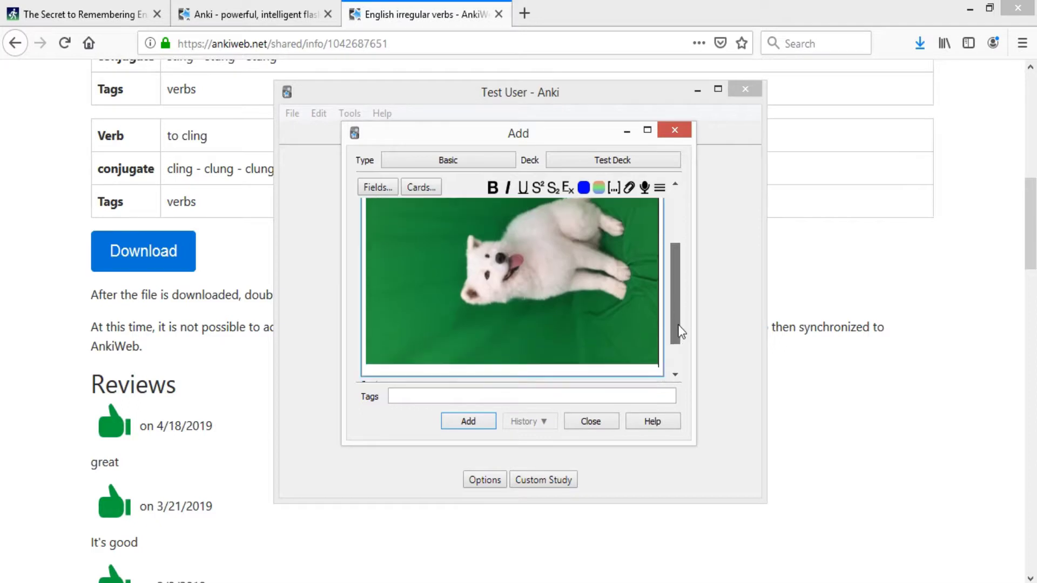
pyautogui.scroll(3, 680, 292)
pyautogui.scroll(-3, 681, 324)
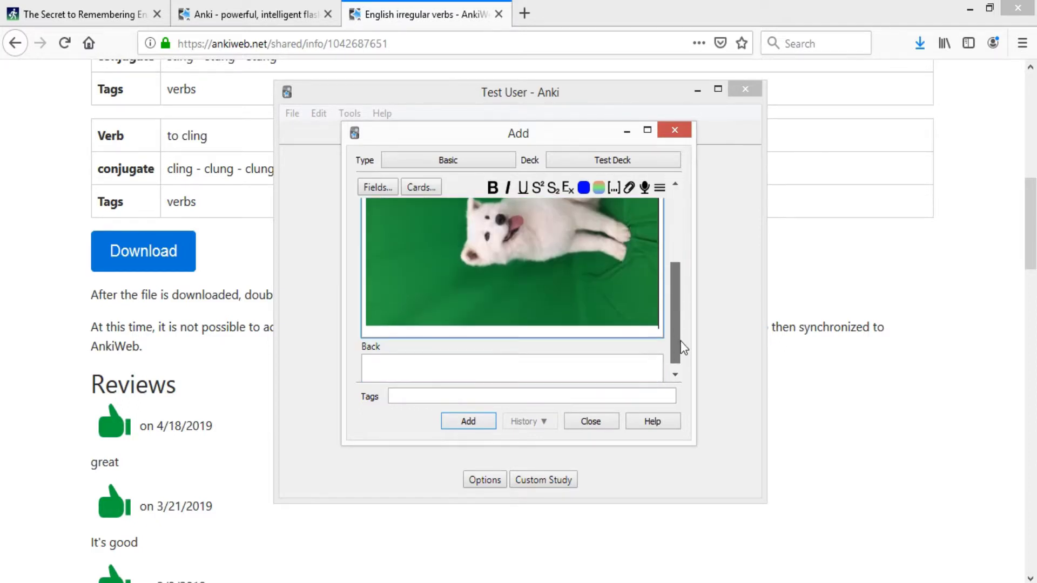
pyautogui.click(429, 363)
pyautogui.write('a dog')
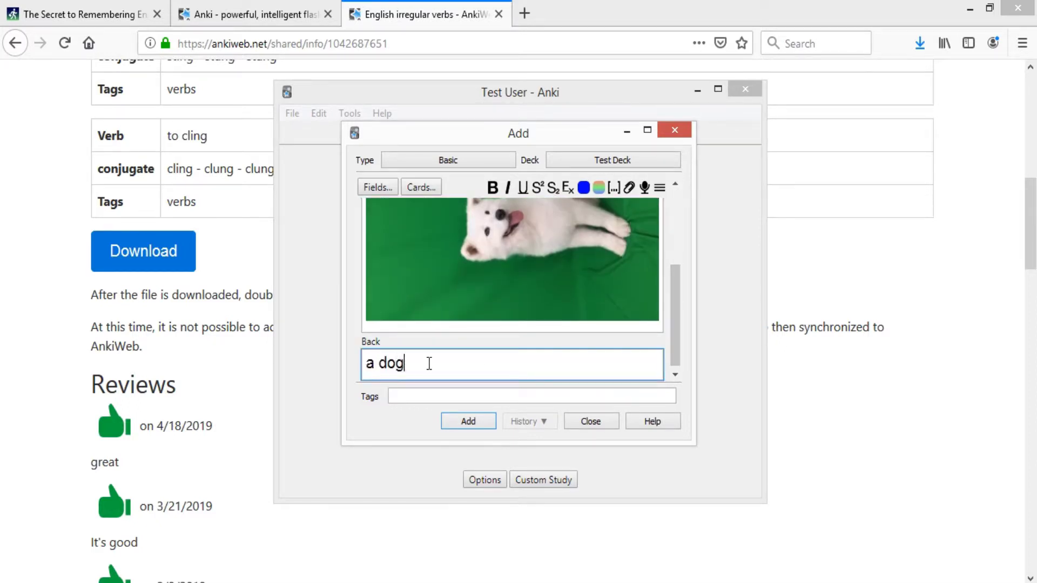
pyautogui.click(483, 420)
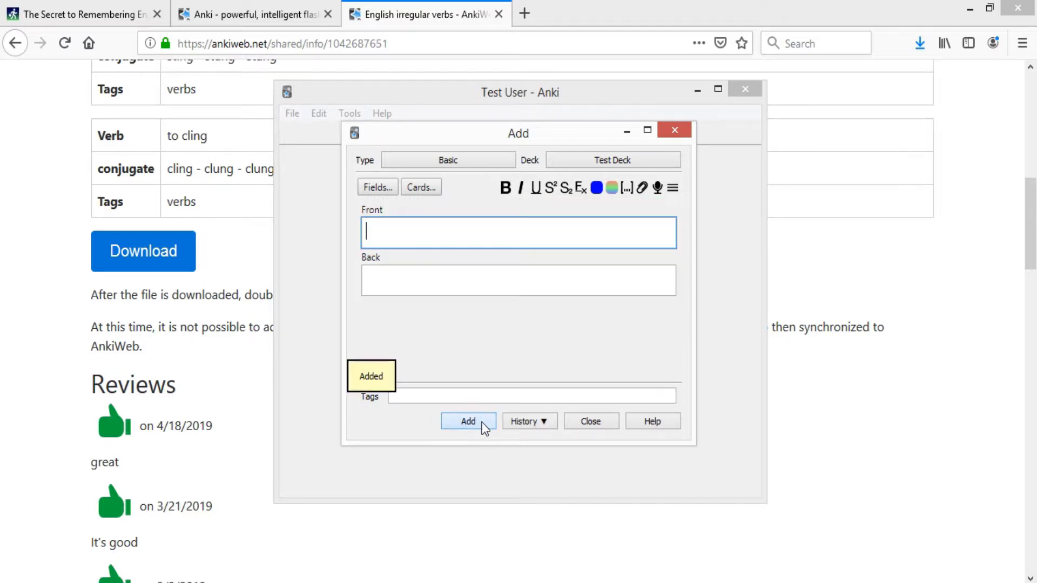
pyautogui.click(600, 420)
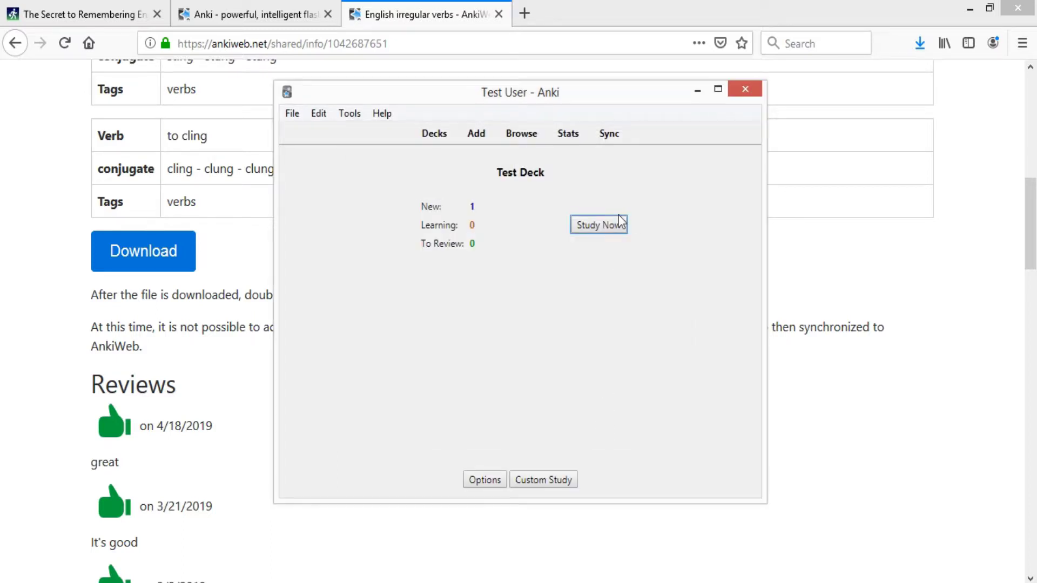
# - Study the dog card, rate it Again, and return to the Test Deck overview
pyautogui.click(608, 231)
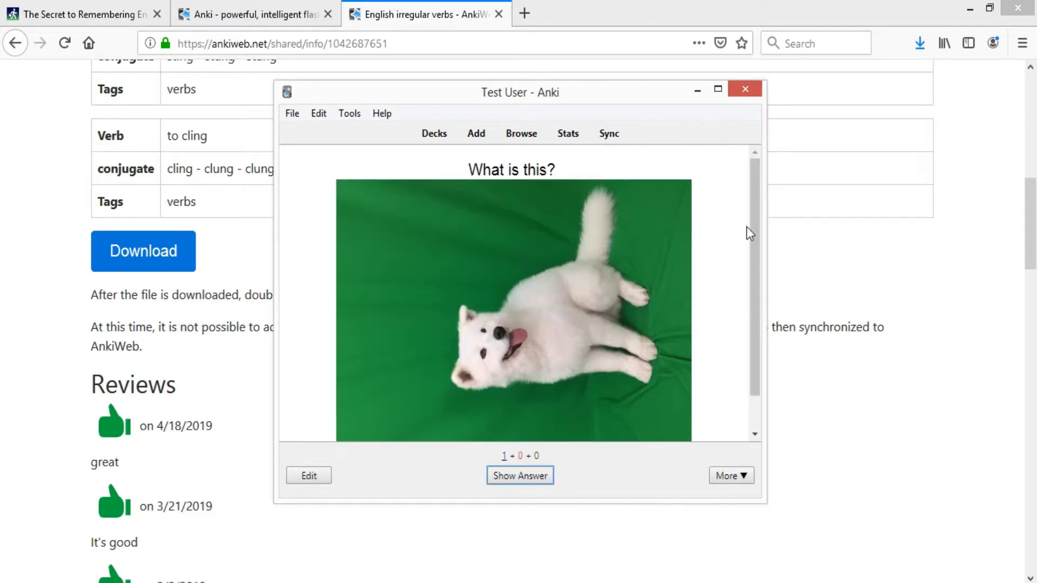
pyautogui.moveTo(764, 502); pyautogui.dragTo(917, 563)
pyautogui.scroll(-1, 530, 349)
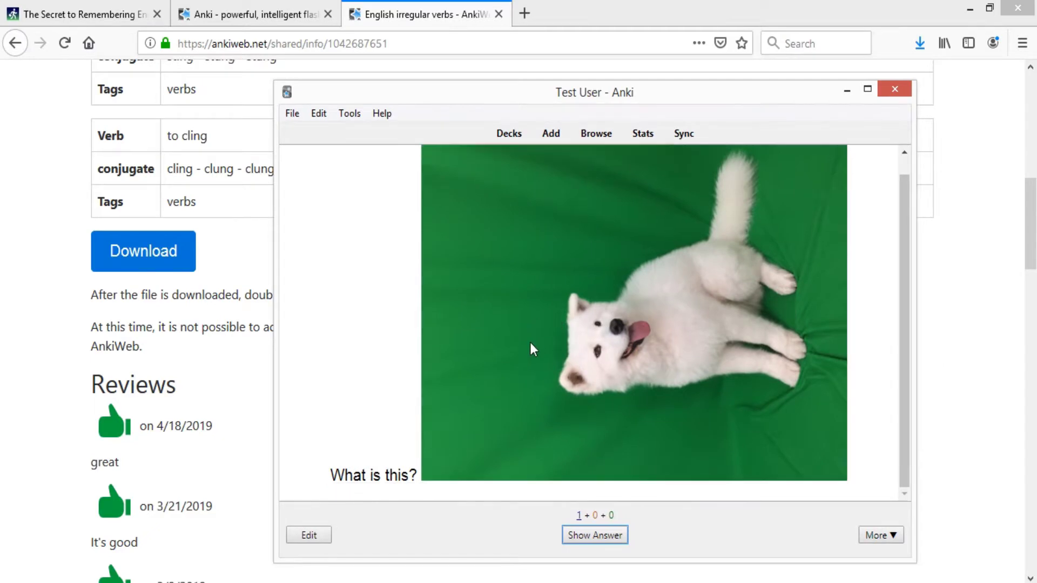
pyautogui.scroll(1, 508, 351)
pyautogui.scroll(-1, 511, 313)
pyautogui.scroll(1, 432, 323)
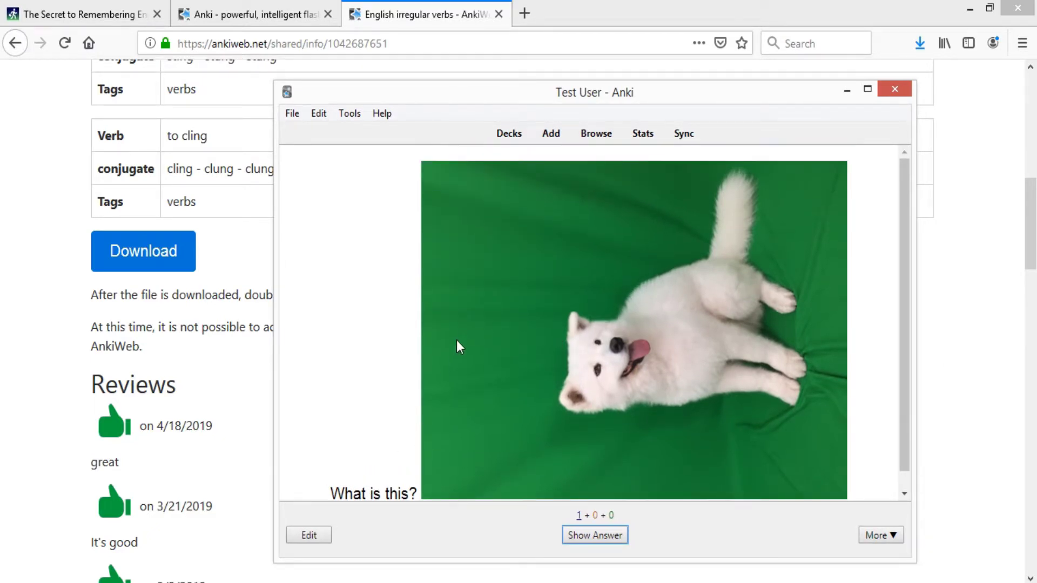
pyautogui.scroll(-1, 470, 329)
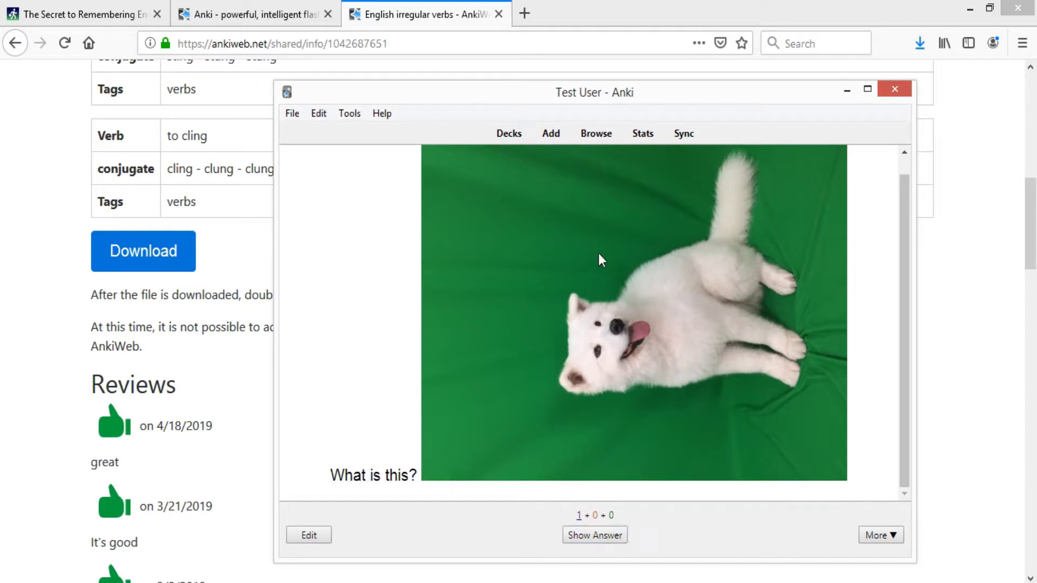
pyautogui.click(615, 537)
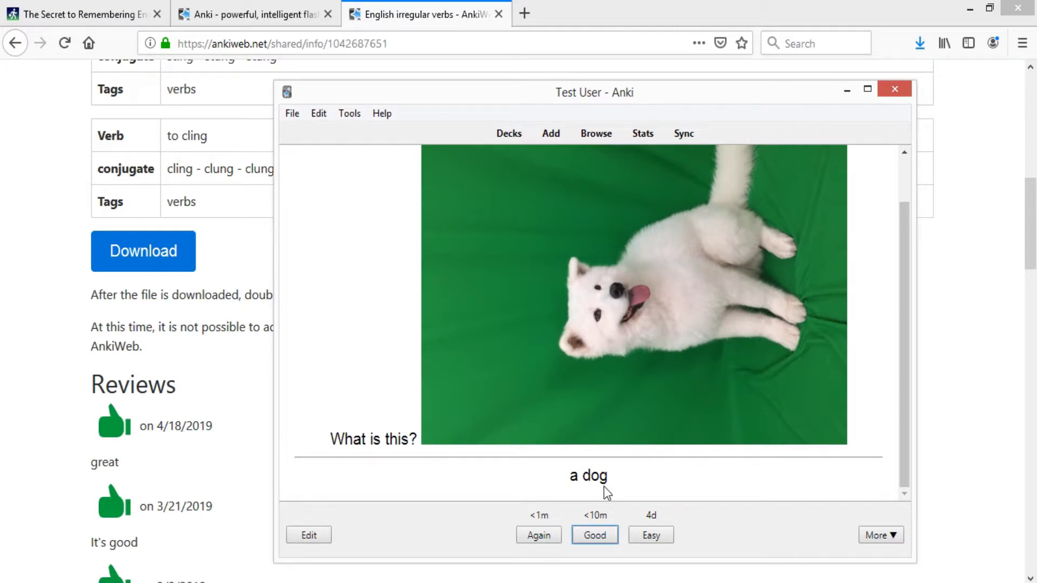
pyautogui.click(543, 537)
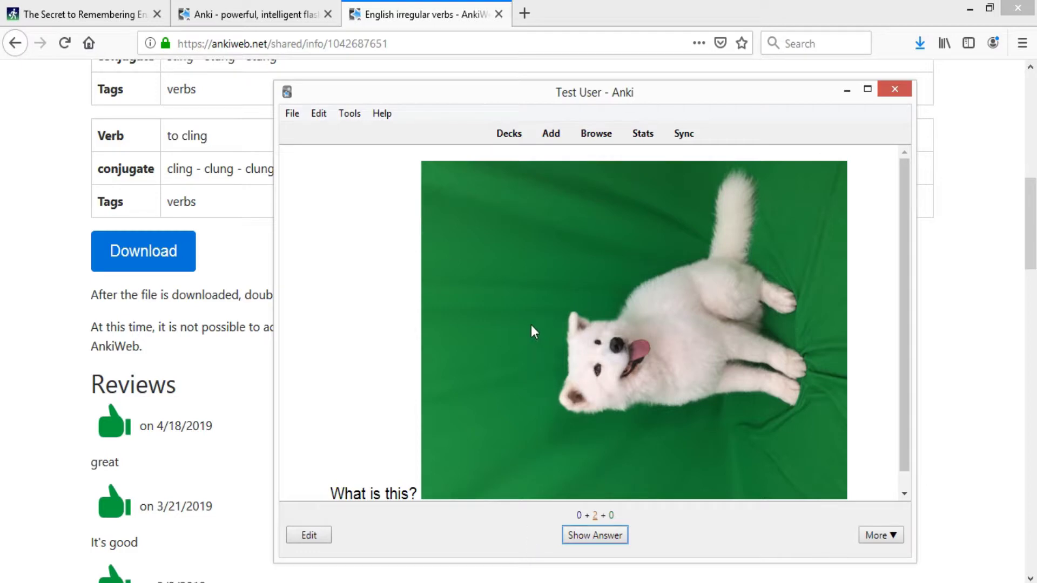
pyautogui.click(508, 134)
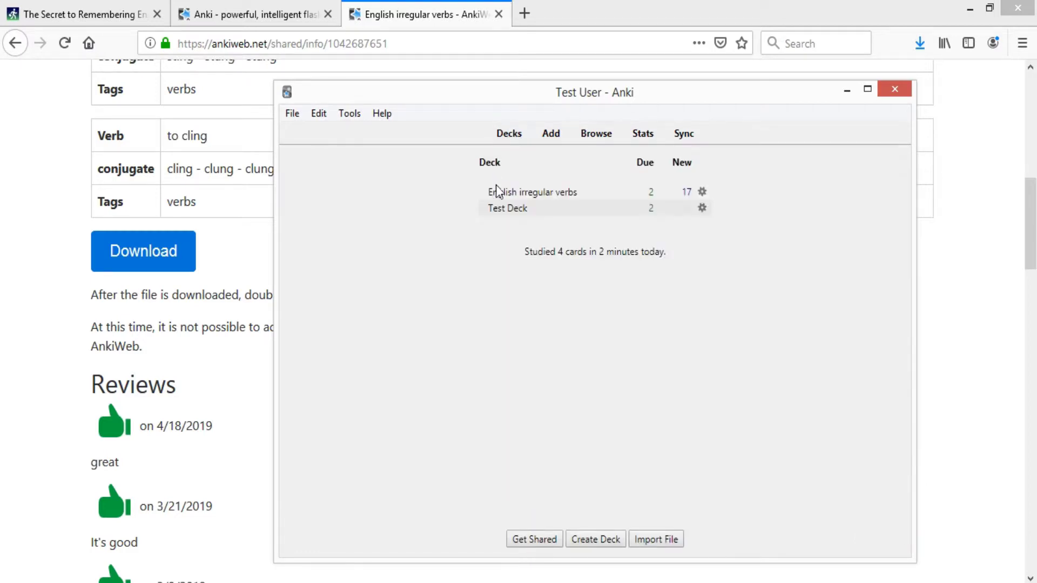
pyautogui.click(510, 210)
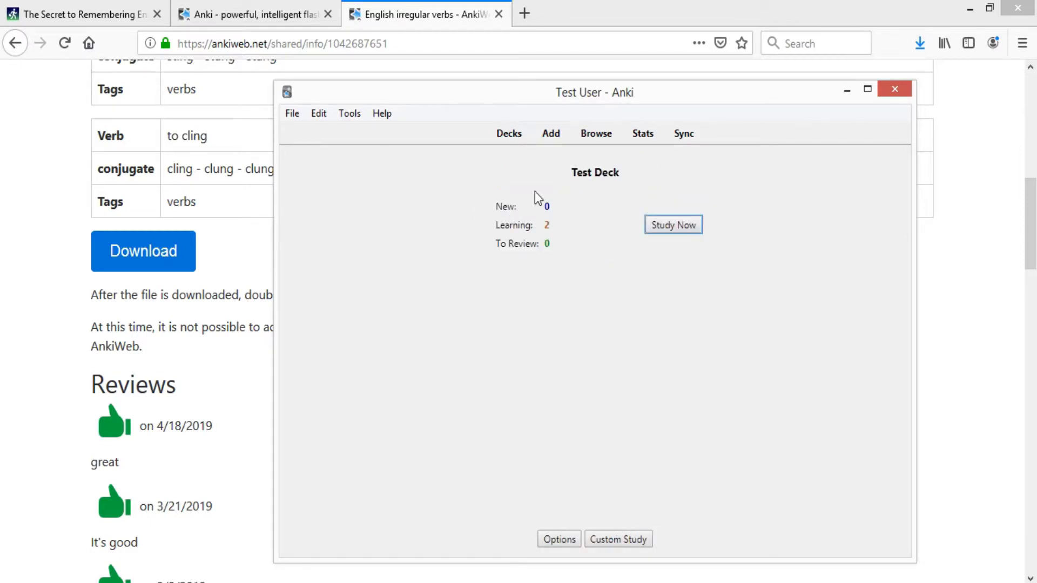
# - Start a new note using the Basic (and reversed card) note type
pyautogui.click(556, 135)
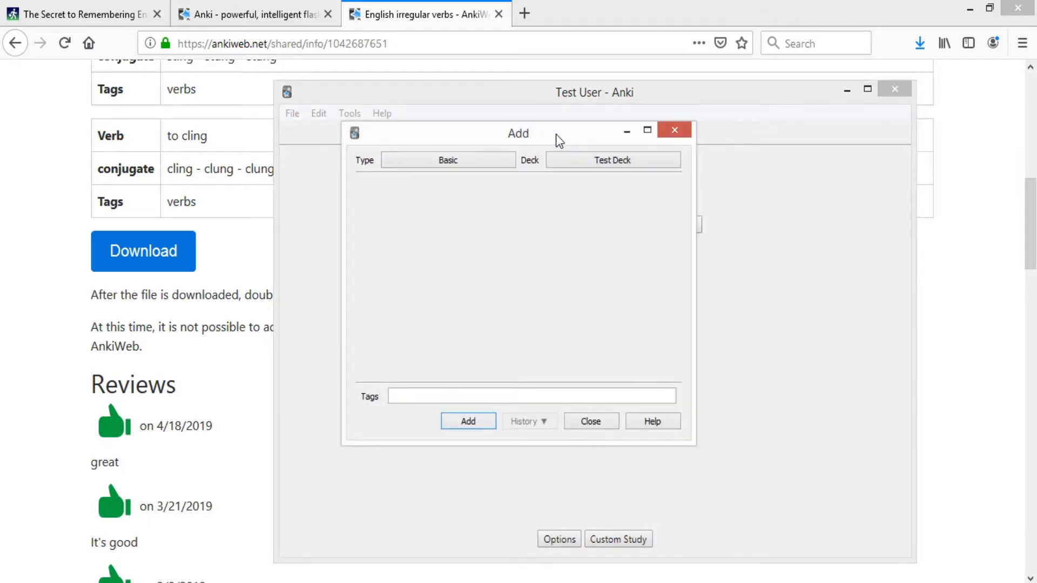
pyautogui.click(477, 160)
pyautogui.click(458, 223)
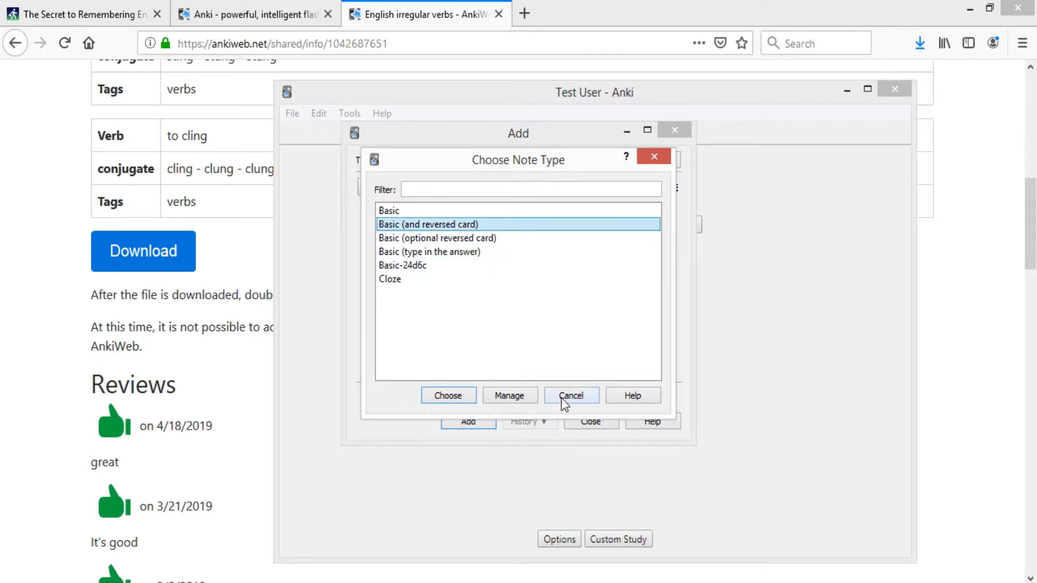
pyautogui.click(460, 398)
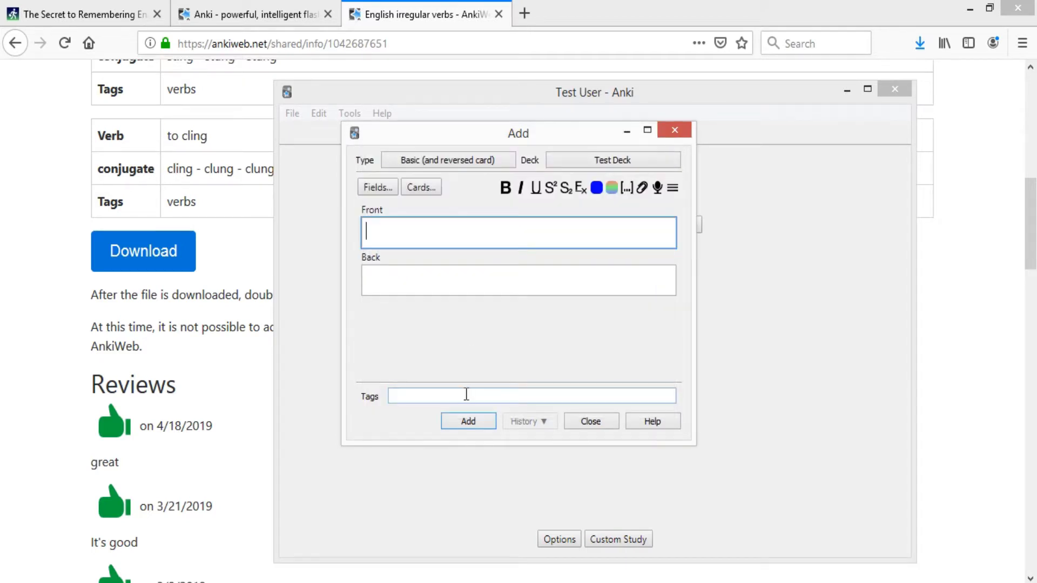
# - Enter 'This is a dog.' in the Front field
pyautogui.click(471, 268)
pyautogui.click(471, 228)
pyautogui.click(460, 268)
pyautogui.click(460, 233)
pyautogui.click(390, 280)
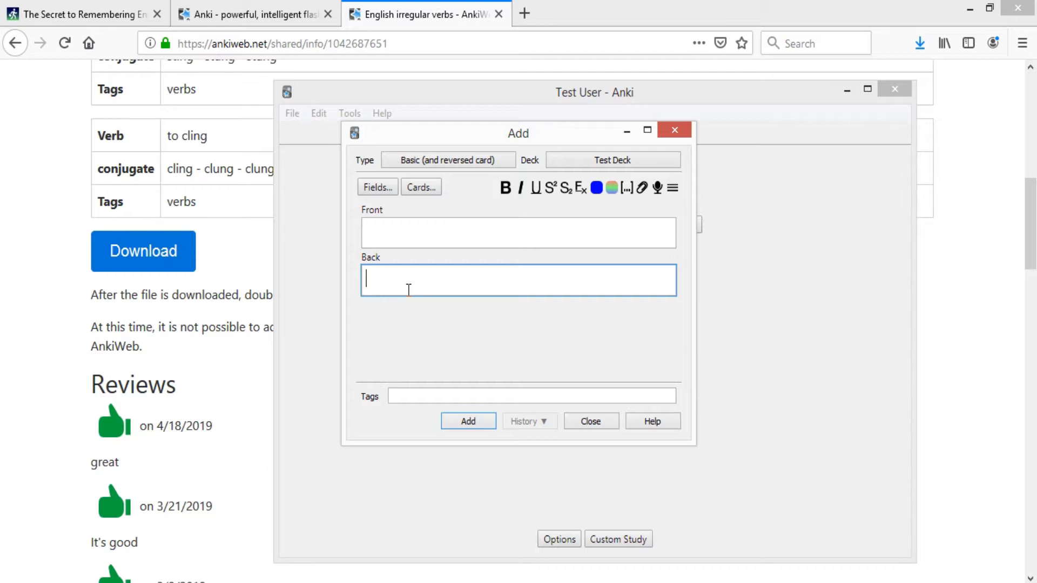
pyautogui.click(440, 222)
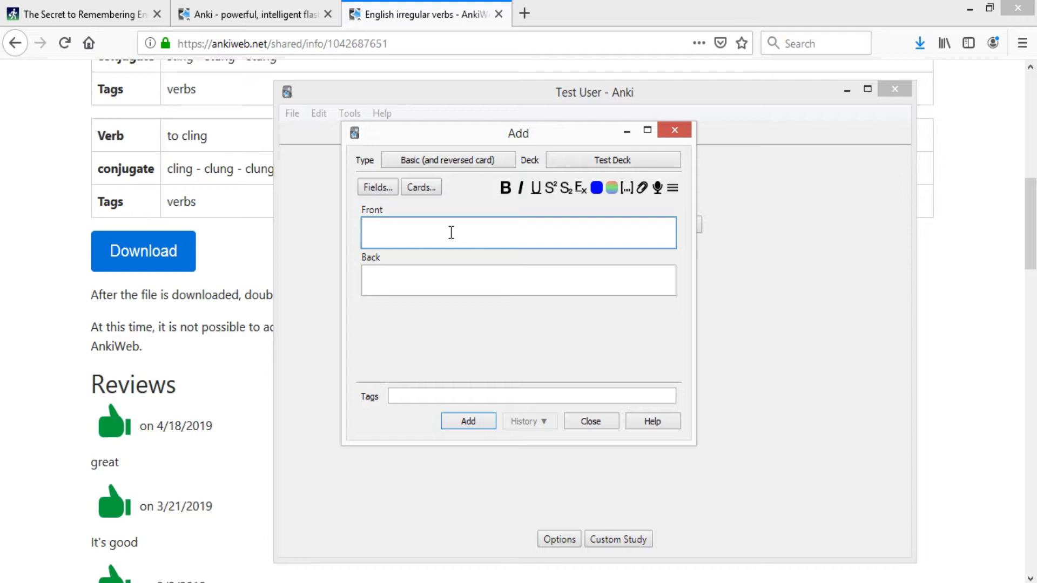
pyautogui.click(465, 258)
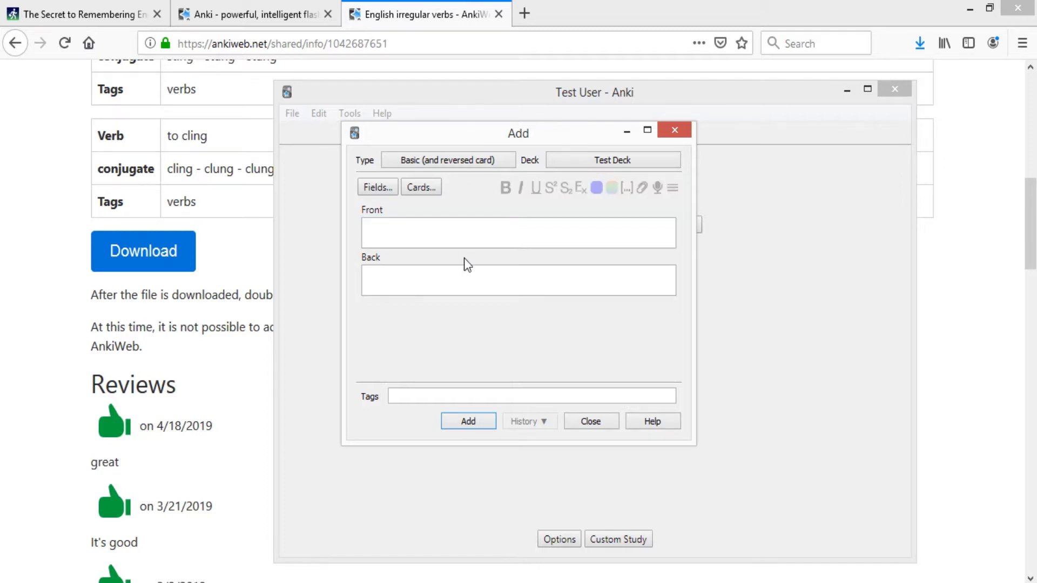
pyautogui.click(439, 231)
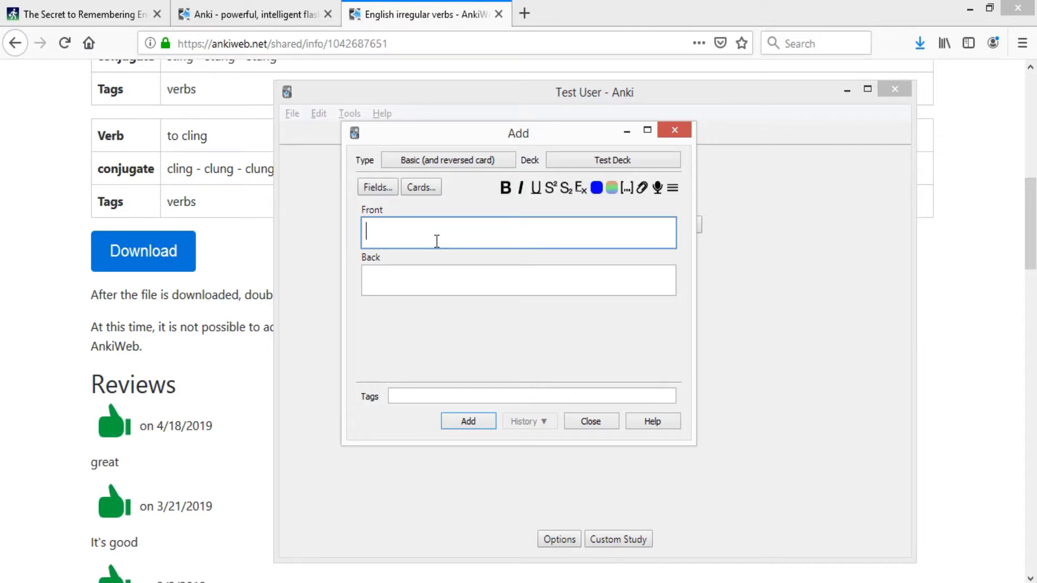
pyautogui.click(464, 281)
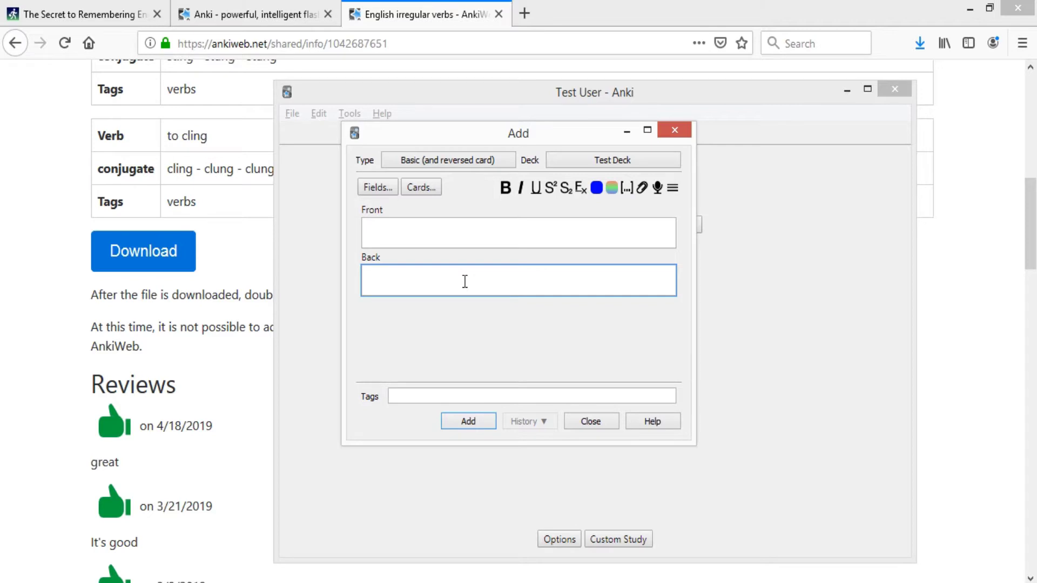
pyautogui.click(479, 241)
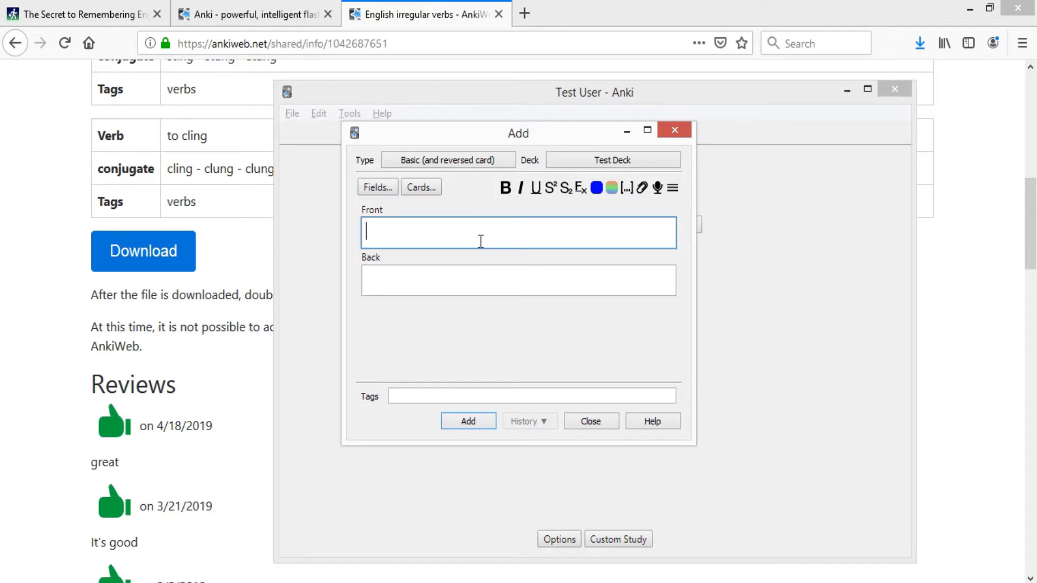
pyautogui.write('This is a dog.')
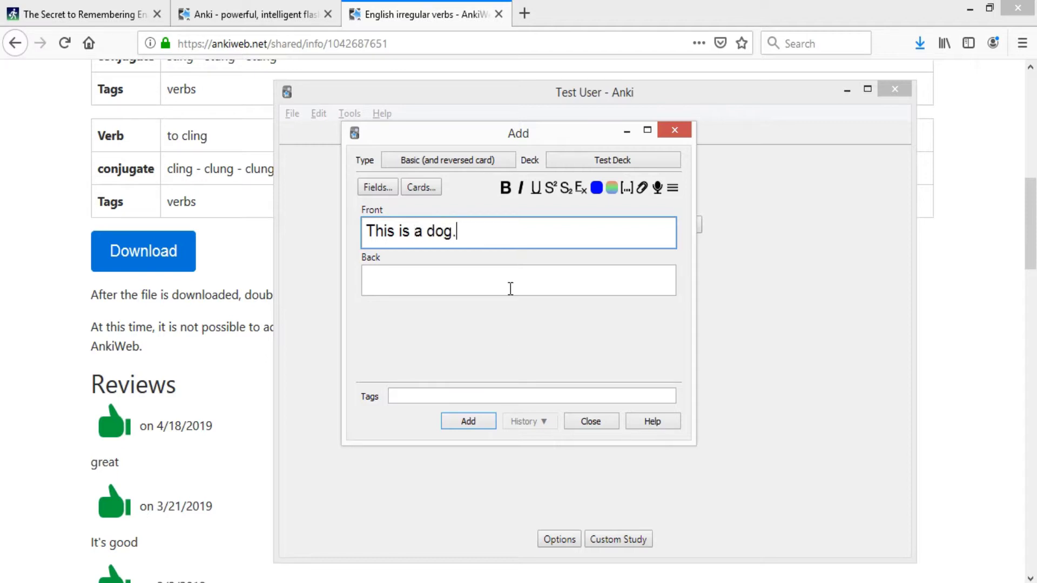
# - Enter 这是一只狗 in Back using Pinyin input and add the note
pyautogui.click(510, 270)
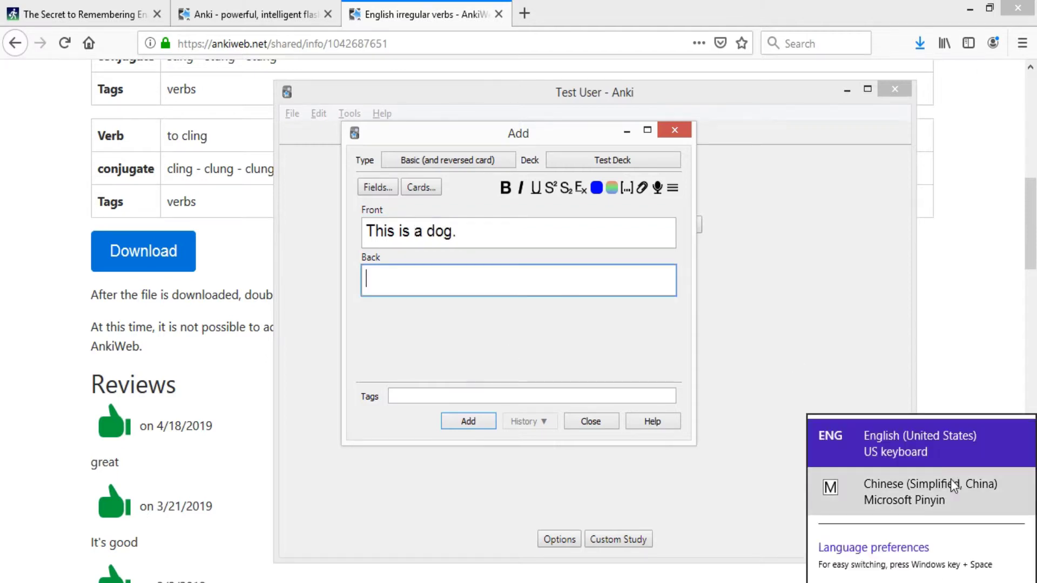
pyautogui.click(940, 482)
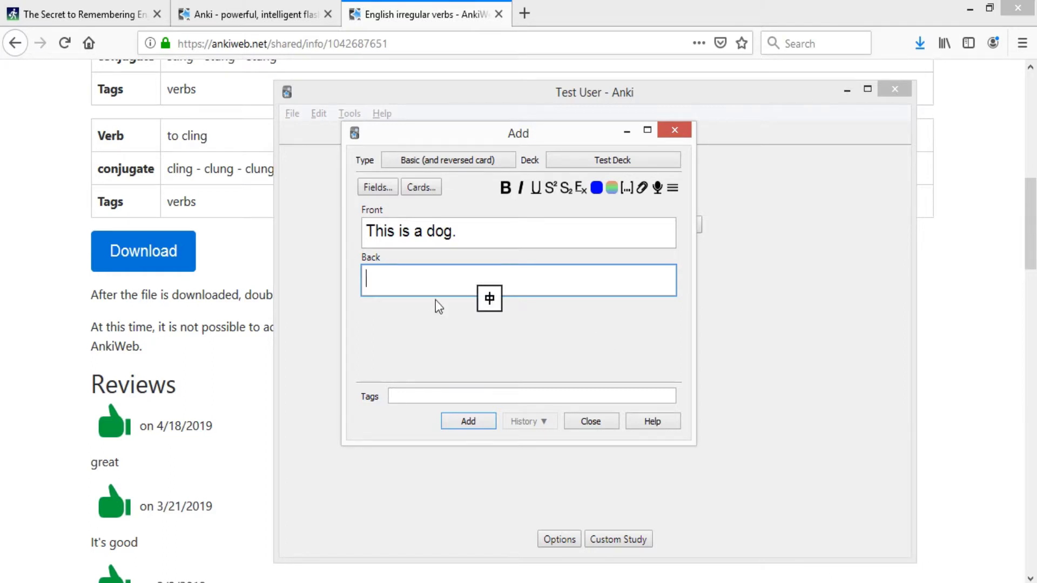
pyautogui.write('zheshi')
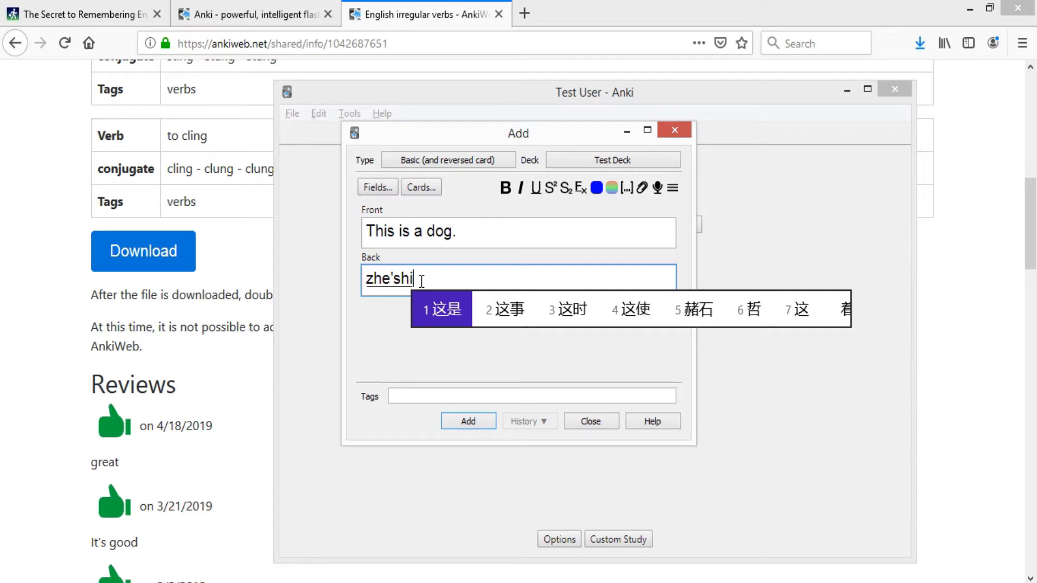
pyautogui.write('yi')
pyautogui.write('zhigou')
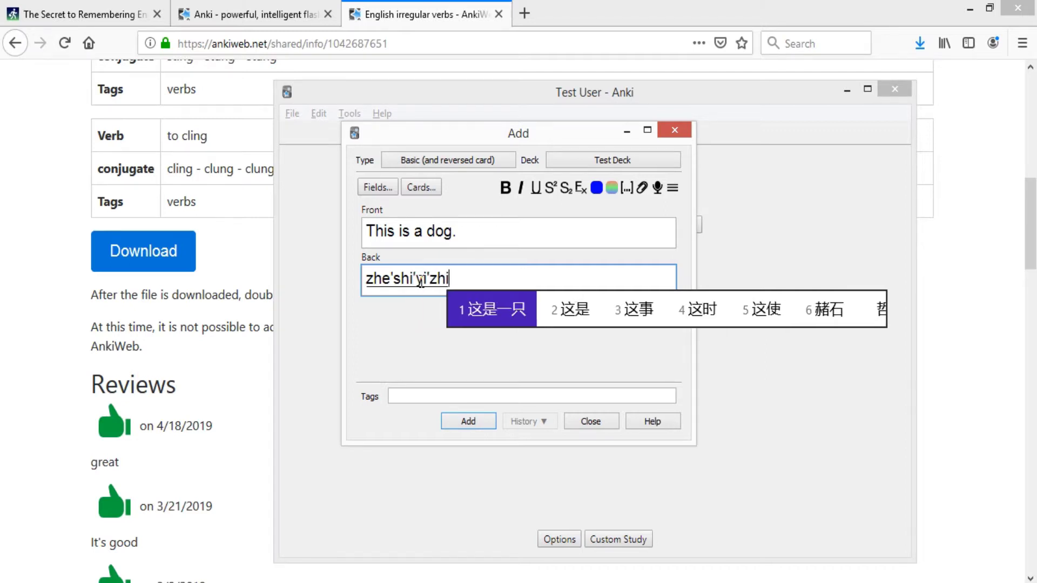
pyautogui.press('space')
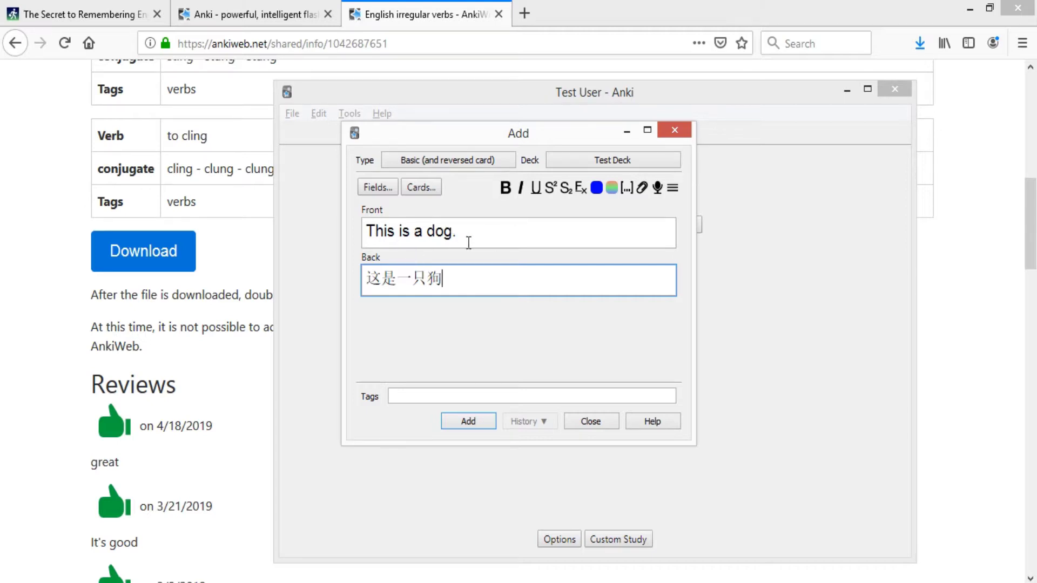
pyautogui.click(473, 422)
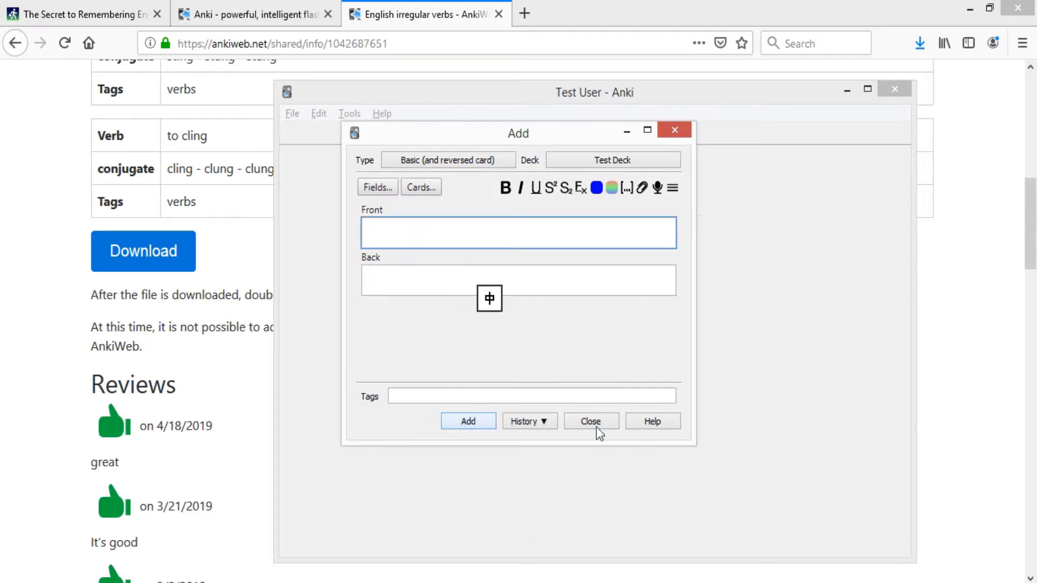
# - Study all due Test Deck cards: dog picture Good, both sentence cards Easy
pyautogui.click(594, 425)
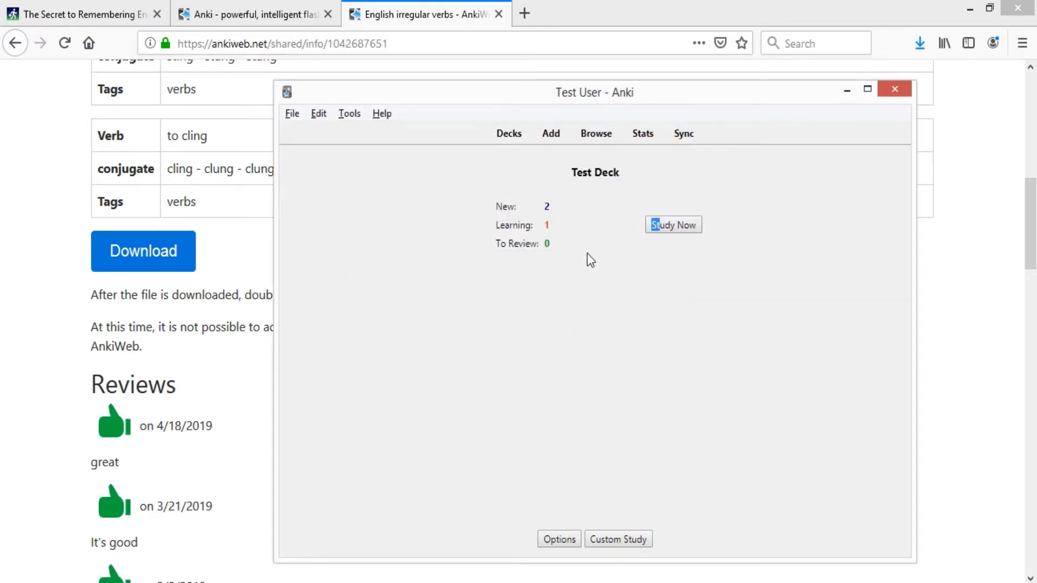
pyautogui.moveTo(544, 205); pyautogui.dragTo(559, 215)
pyautogui.click(547, 206)
pyautogui.click(689, 229)
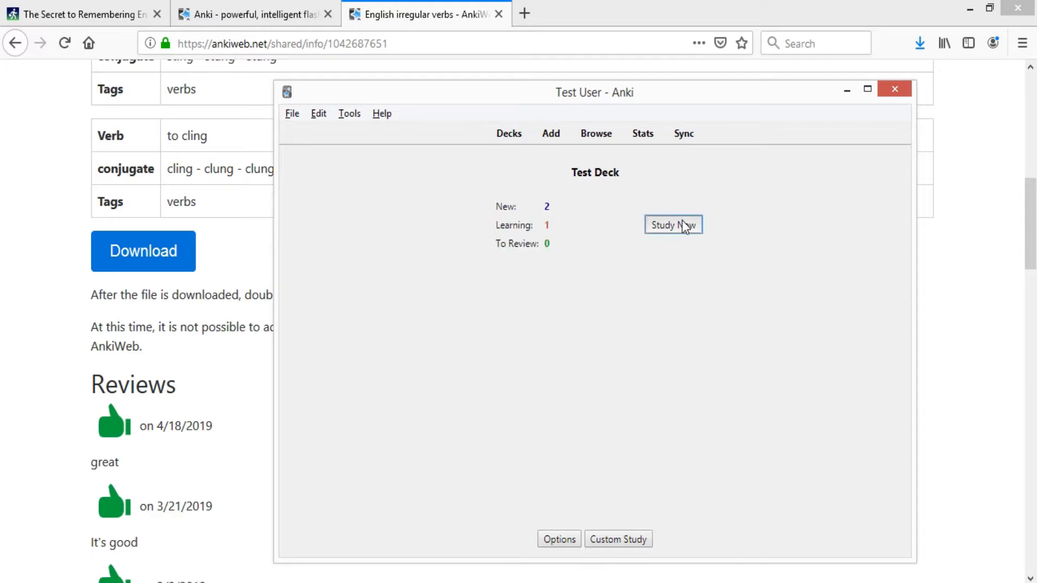
pyautogui.click(589, 538)
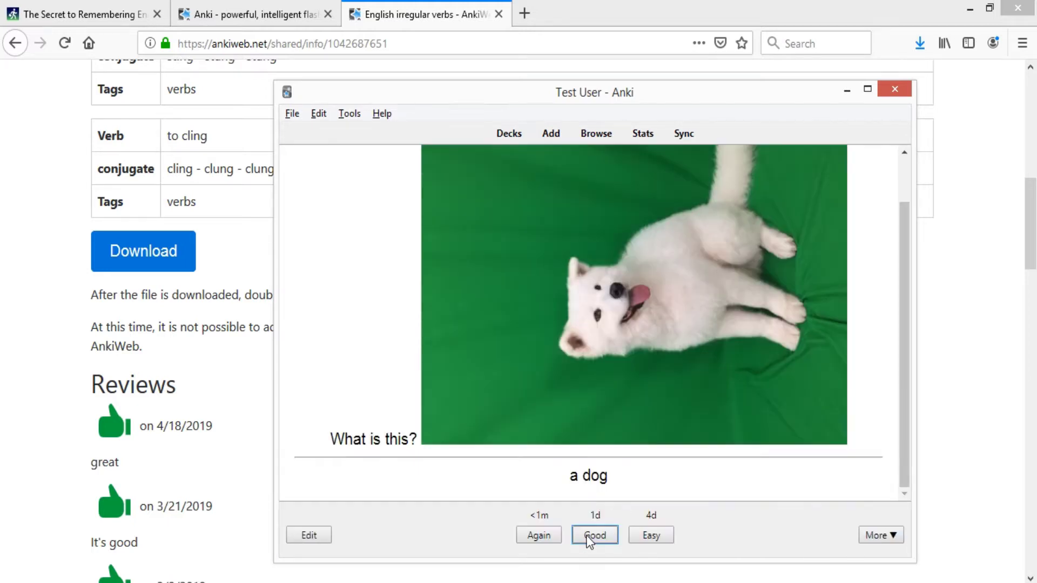
pyautogui.click(595, 536)
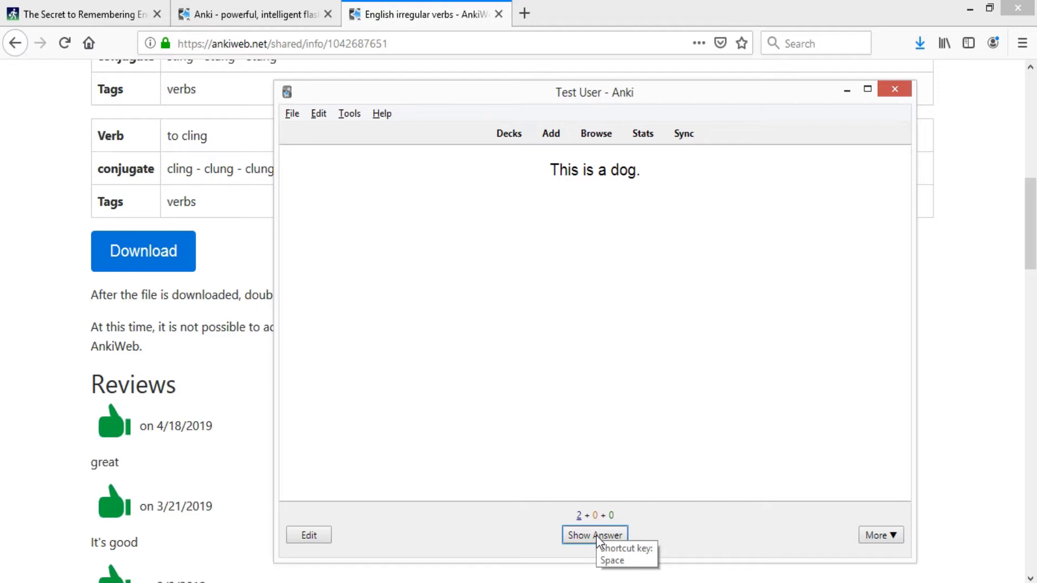
pyautogui.click(595, 535)
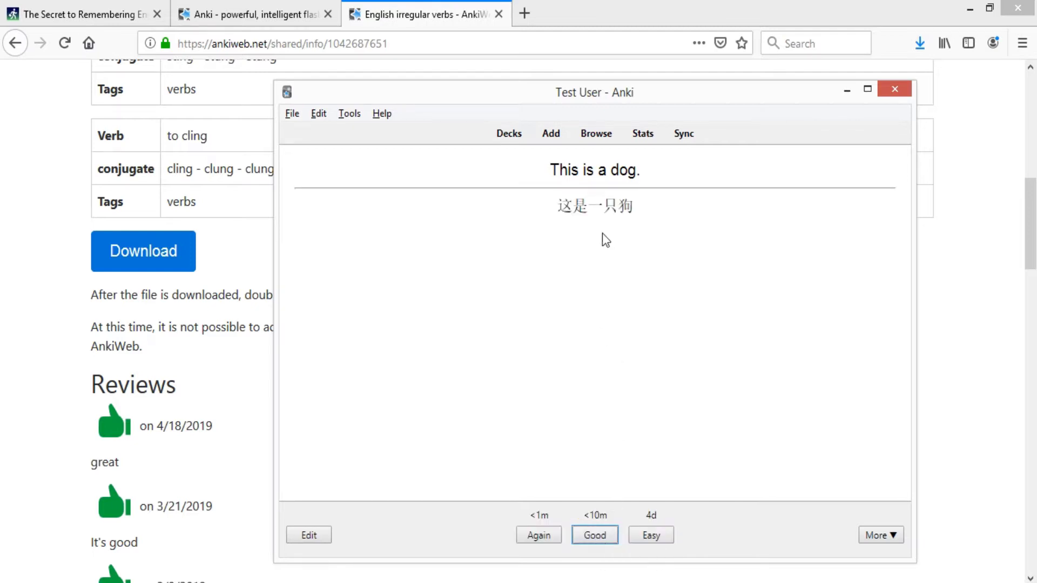
pyautogui.click(653, 535)
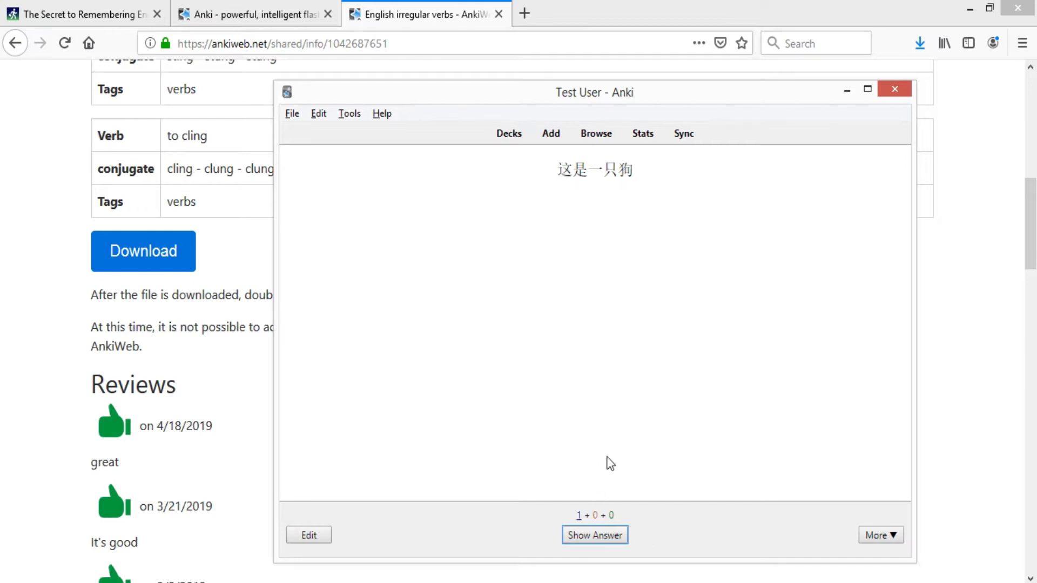
pyautogui.click(599, 537)
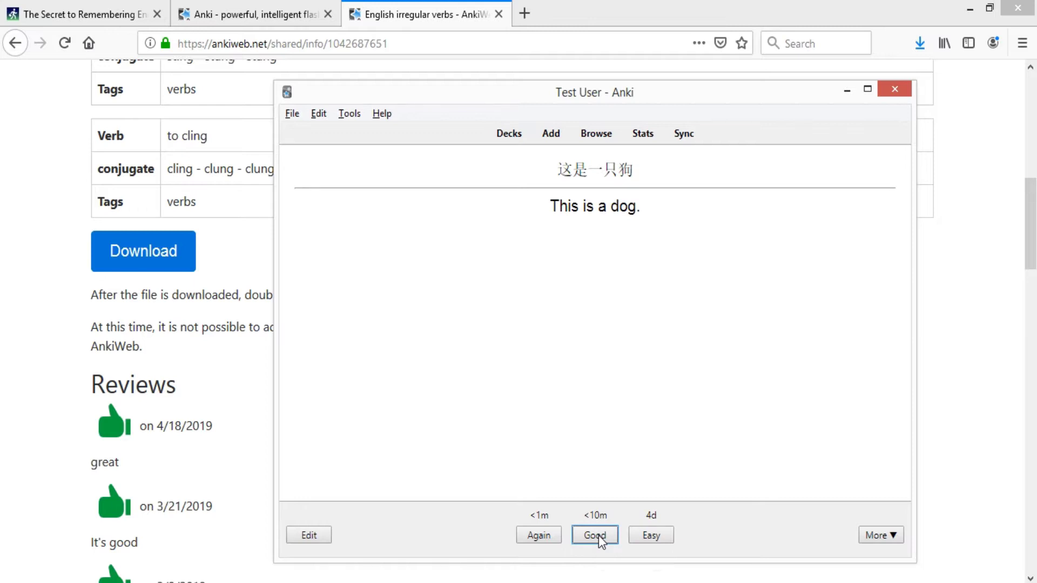
pyautogui.click(652, 535)
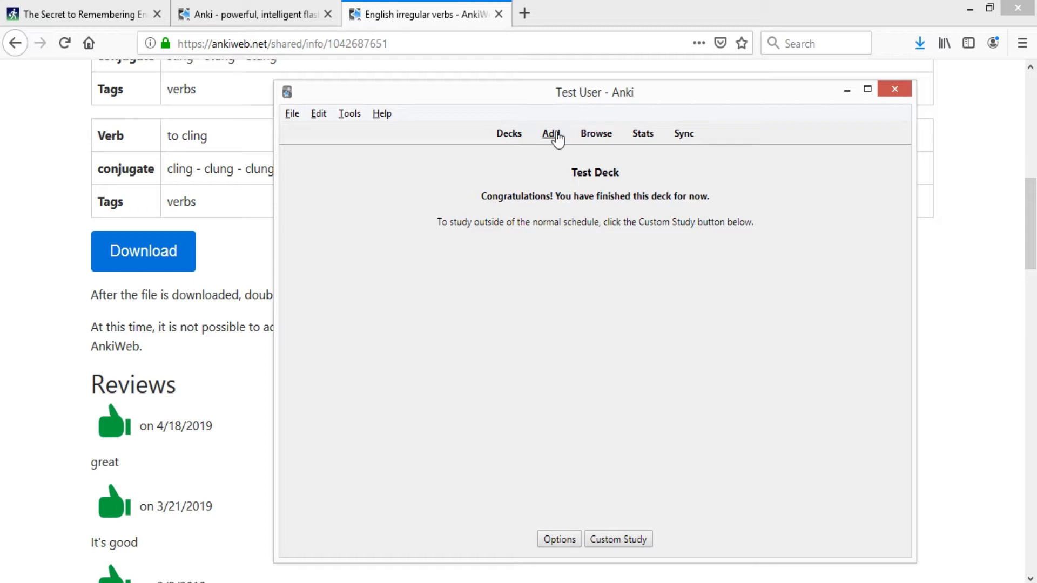
pyautogui.click(550, 133)
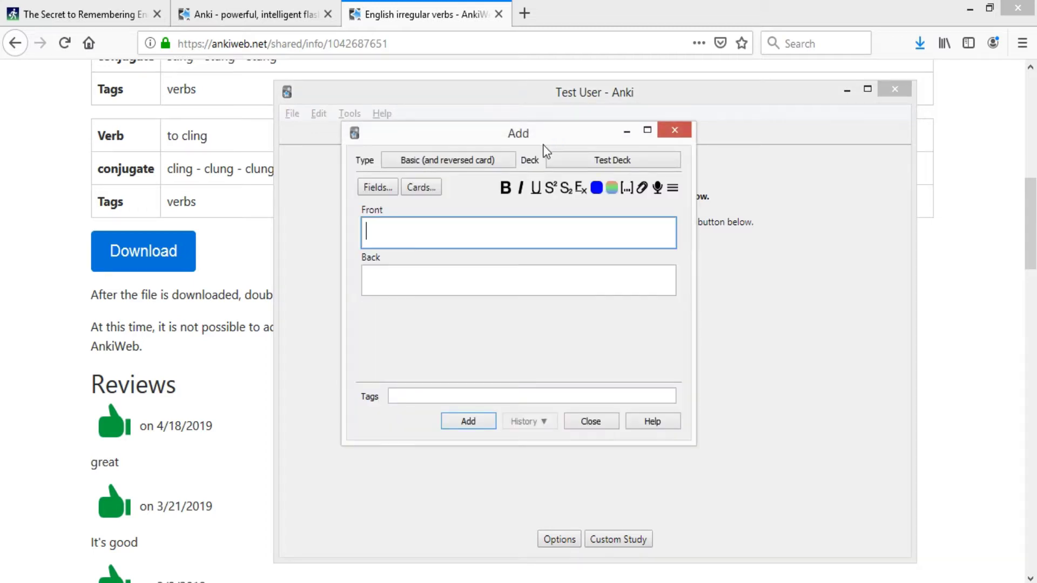
# - Switch to Basic (optional reversed card) and enter Front 'This is a dog.'
pyautogui.click(490, 160)
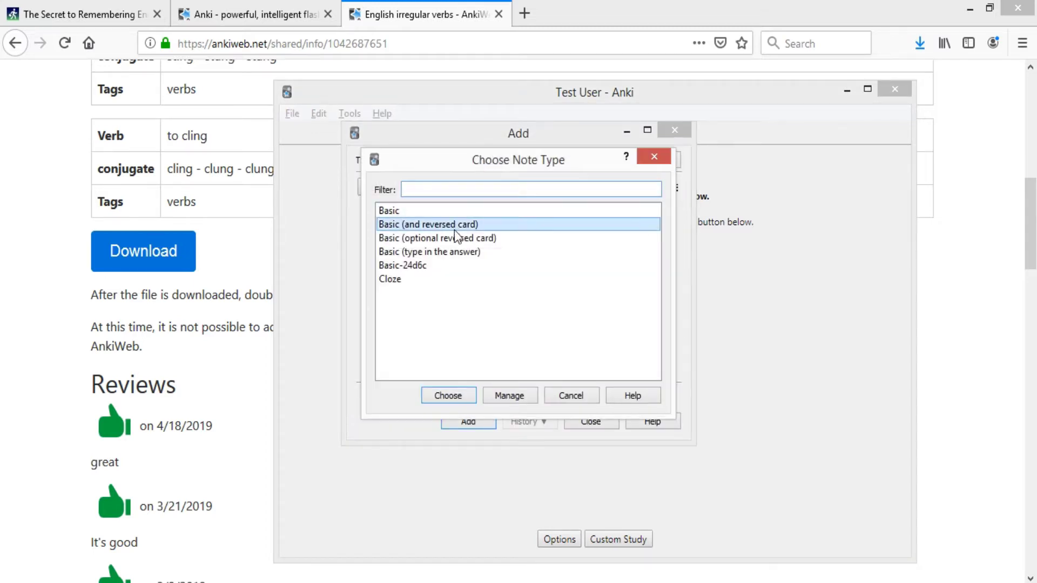
pyautogui.click(457, 238)
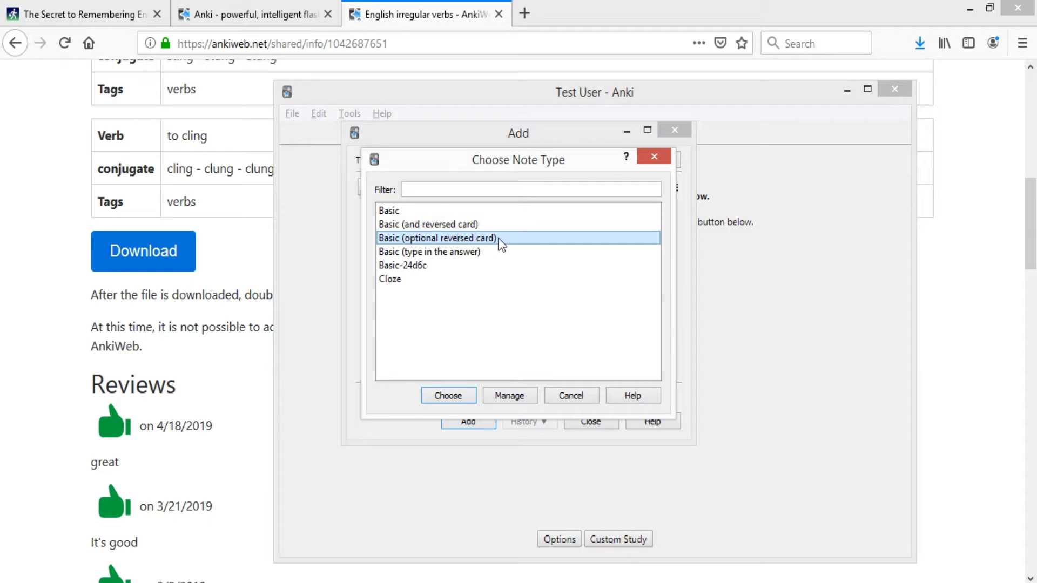
pyautogui.click(465, 403)
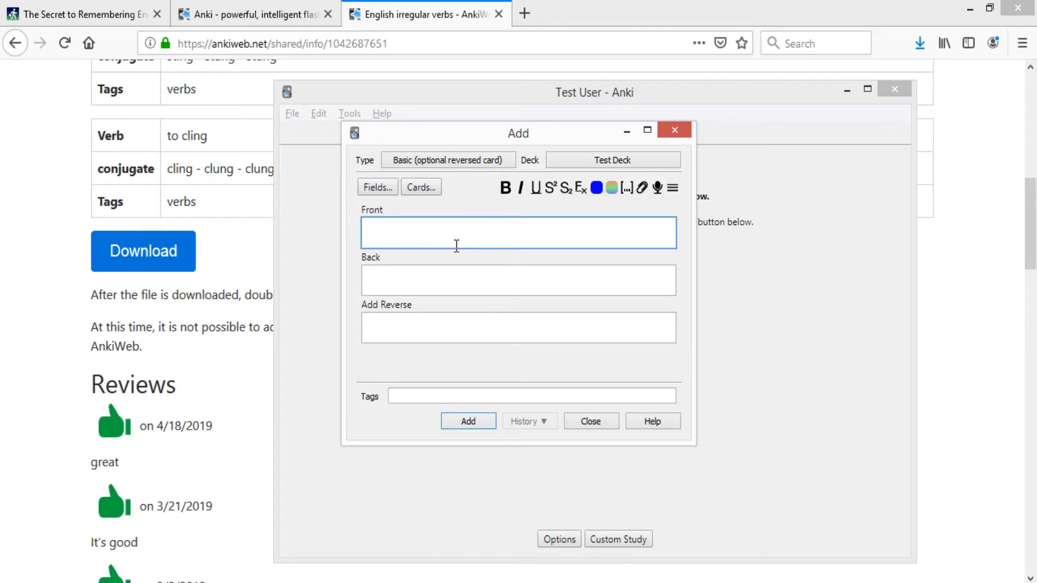
pyautogui.write('Thisis')
pyautogui.click(988, 569)
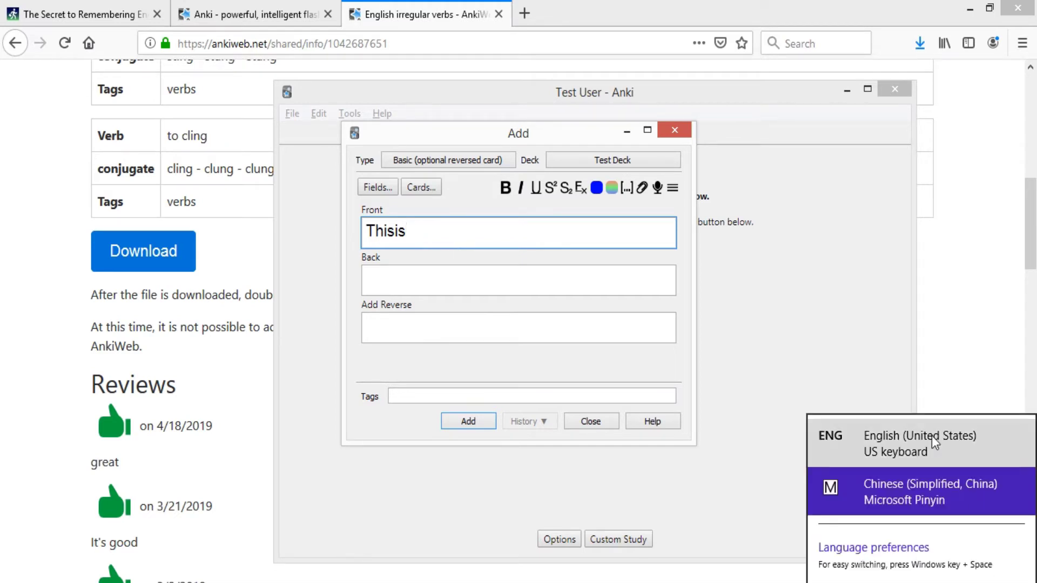
pyautogui.click(934, 442)
pyautogui.moveTo(407, 231); pyautogui.dragTo(315, 236)
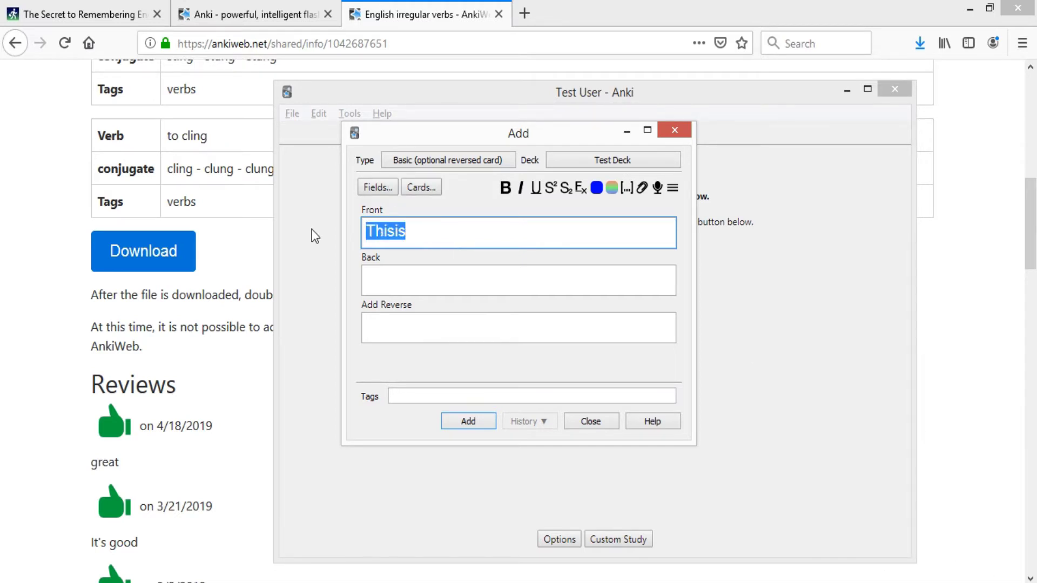
pyautogui.write('This is a dog.')
pyautogui.press('Tab')
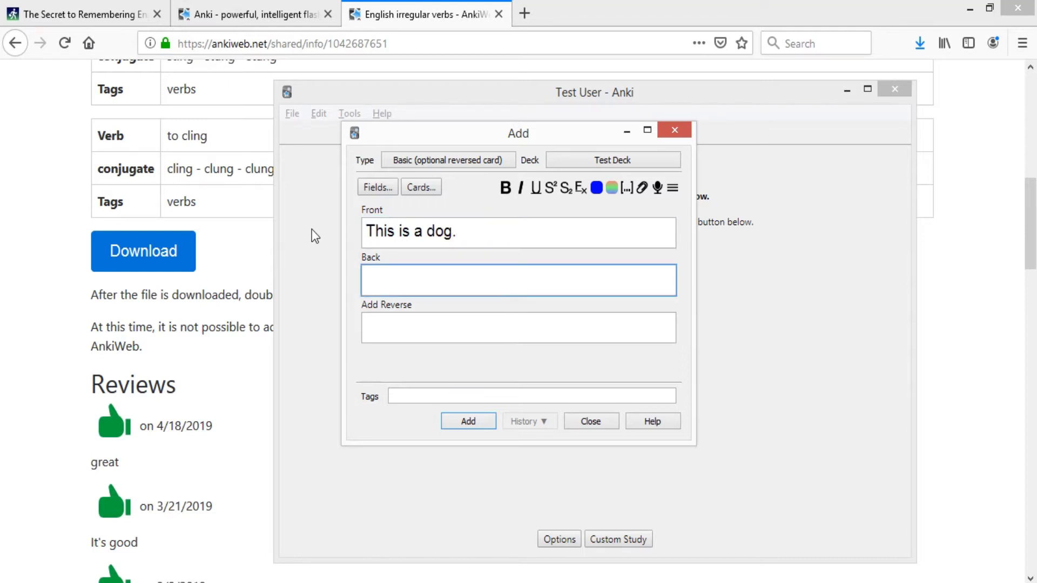
# - Enter 这是一只狗 in the Back field using Pinyin input
pyautogui.click(936, 582)
pyautogui.click(933, 495)
pyautogui.click(542, 286)
pyautogui.write("zzhe's")
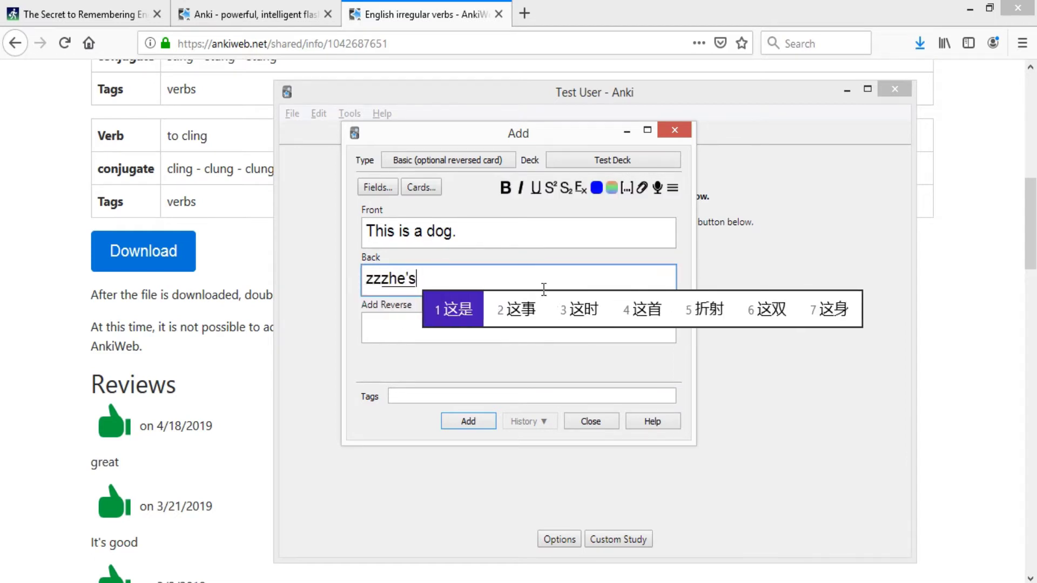
pyautogui.write("hi'yi'zhi'gou")
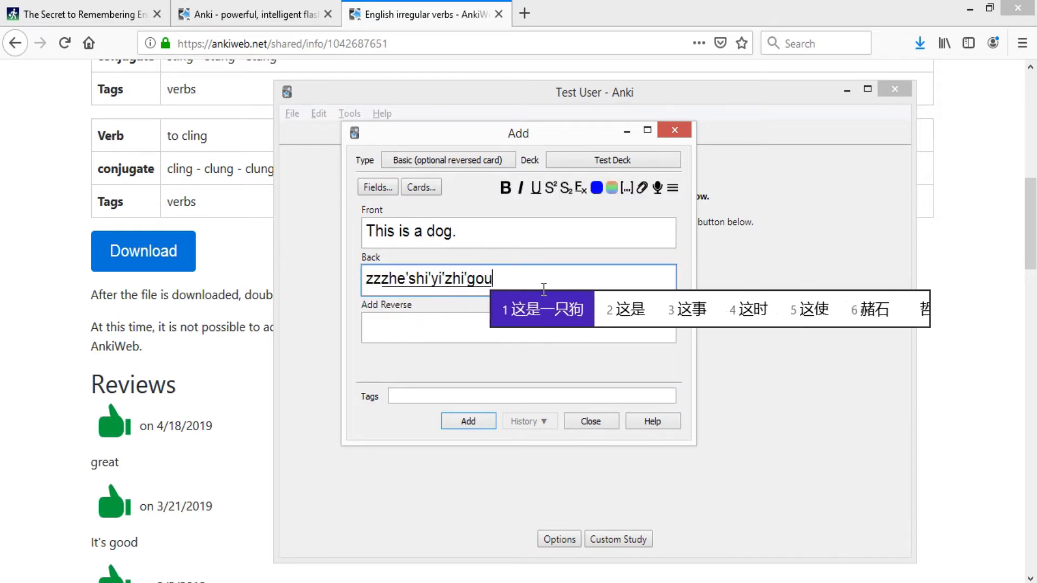
pyautogui.press('space')
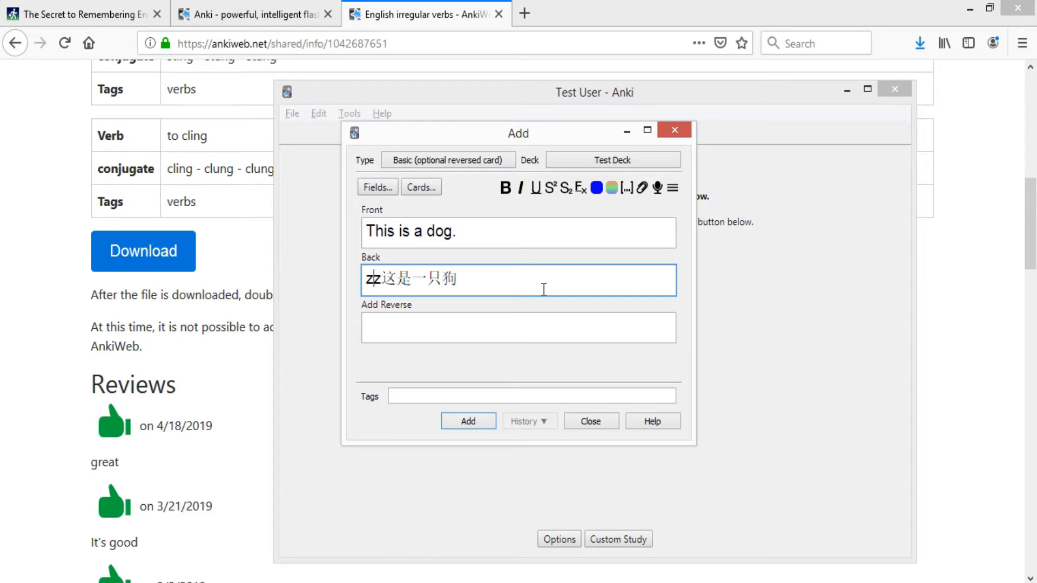
pyautogui.press('BackSpace')
pyautogui.press('BackSpace')
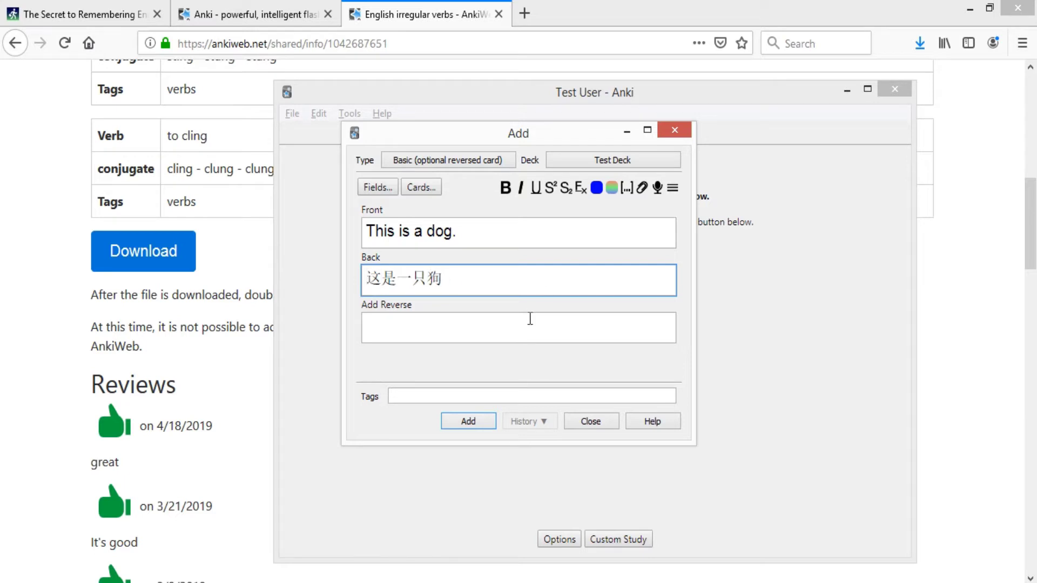
# - Try test text in the Add Reverse field, discarding the stray pinyin
pyautogui.click(528, 316)
pyautogui.write('afsdfasd')
pyautogui.press('Escape')
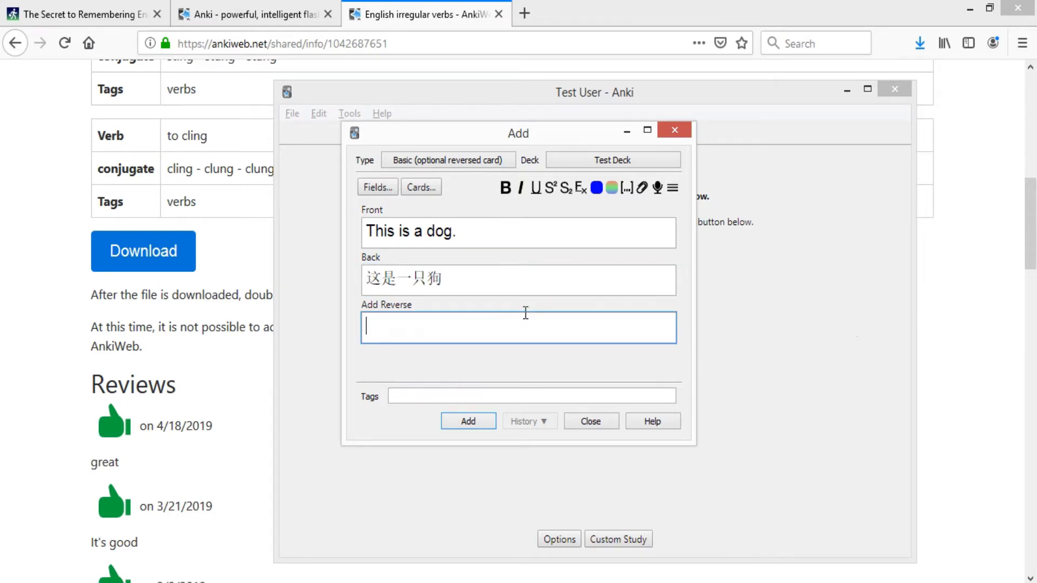
pyautogui.click(453, 156)
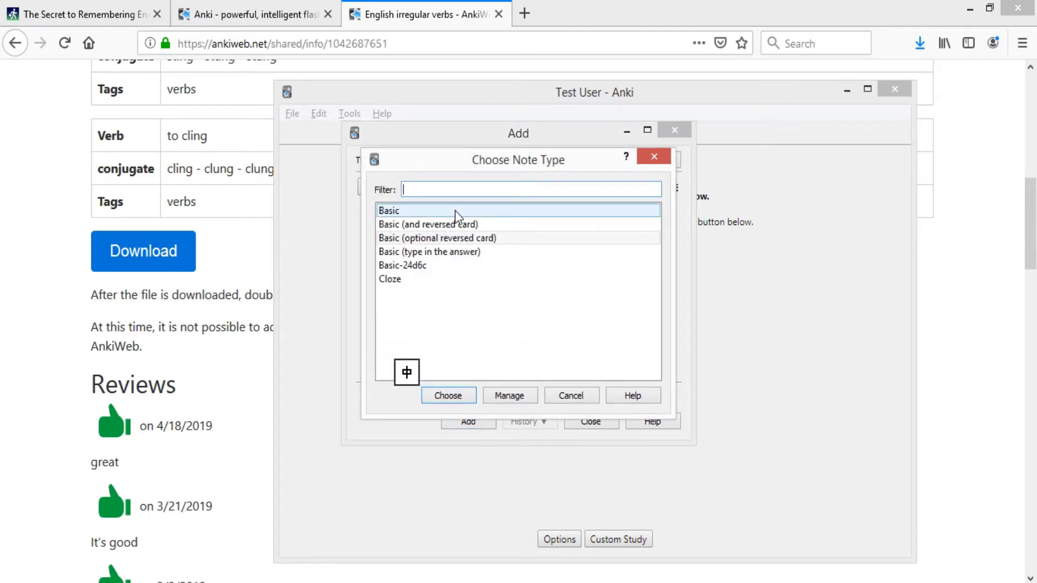
pyautogui.click(655, 156)
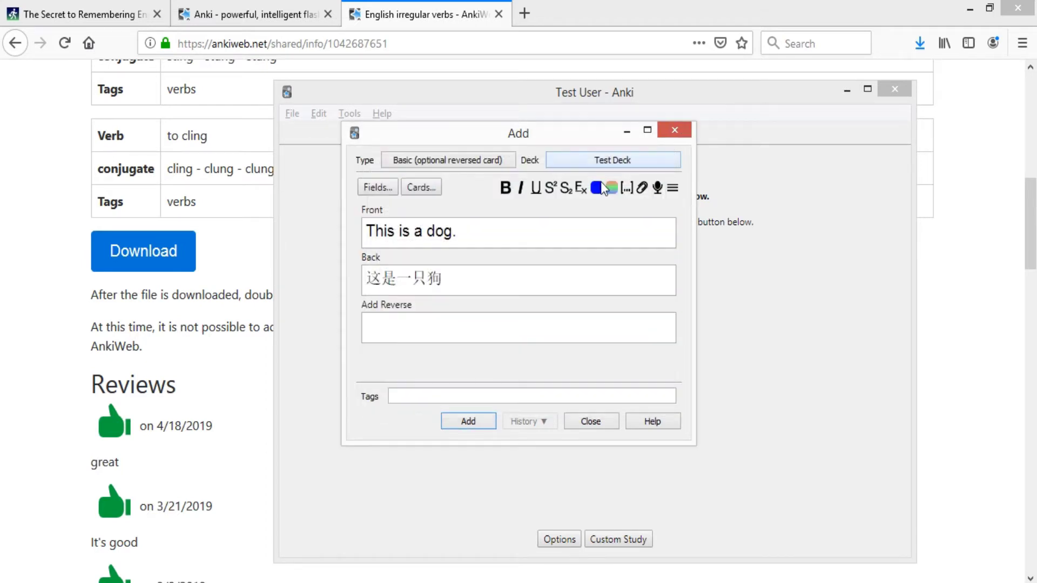
# - Fill Add Reverse with 'adfasdf' using English input and bring up the note types
pyautogui.click(483, 233)
pyautogui.click(405, 329)
pyautogui.write('asdfasd')
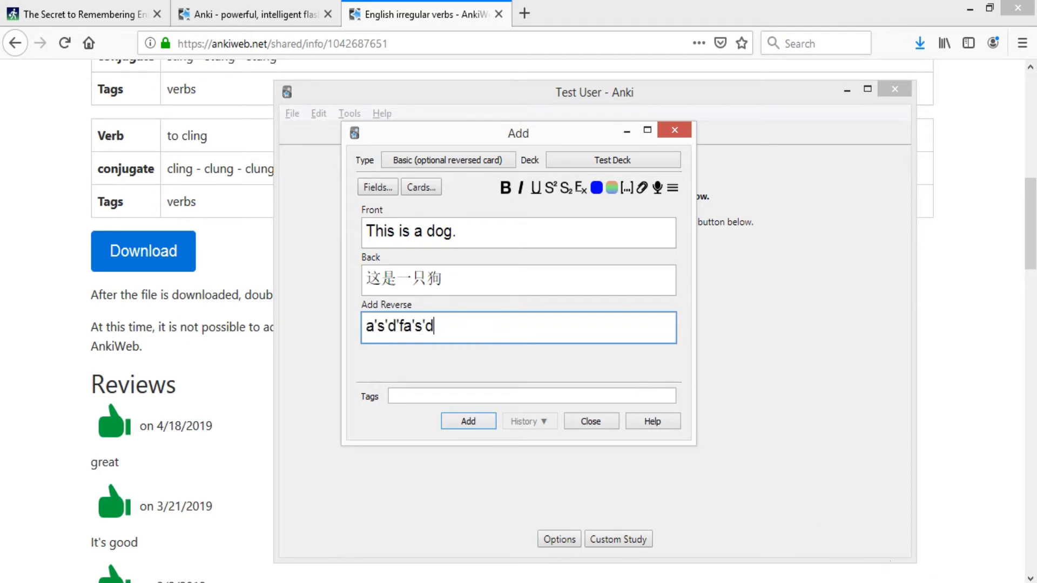
pyautogui.click(886, 561)
pyautogui.click(939, 446)
pyautogui.moveTo(449, 327); pyautogui.dragTo(331, 322)
pyautogui.write('adfasdf')
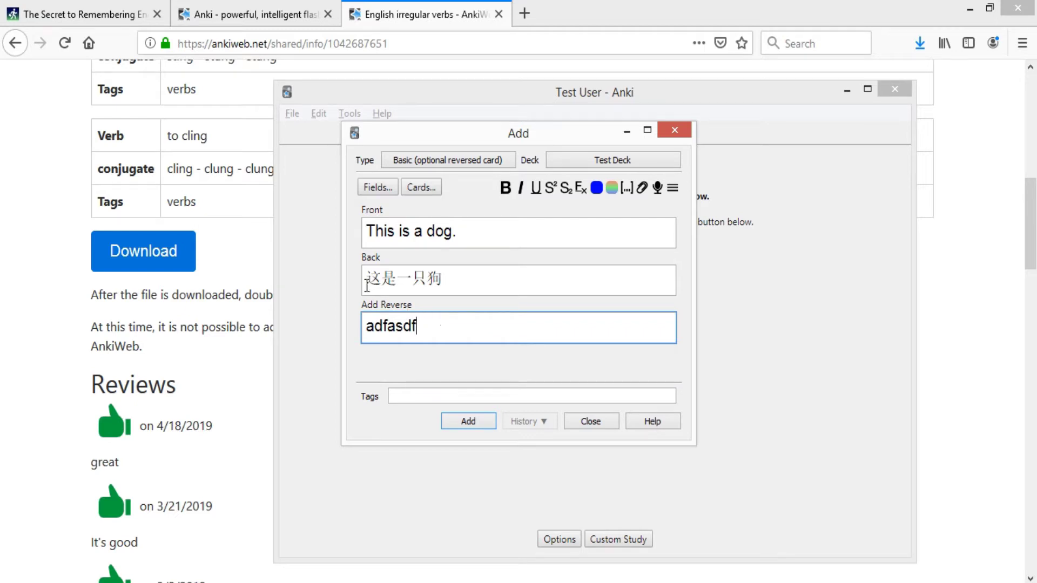
pyautogui.click(390, 189)
pyautogui.click(448, 161)
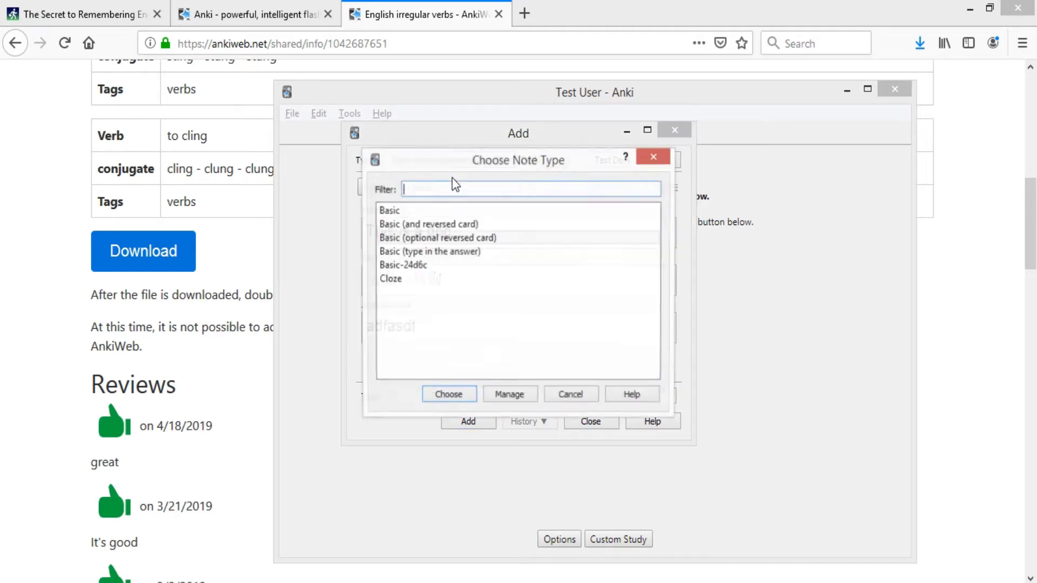
# - Switch the note to Basic (type in the answer) and clear the Front and Back fields
pyautogui.click(662, 161)
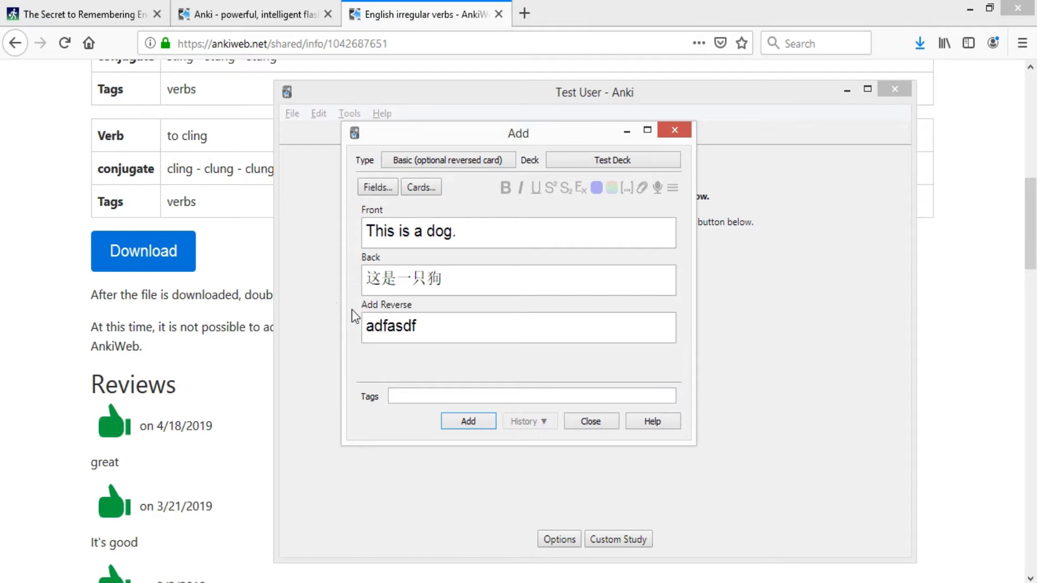
pyautogui.click(442, 159)
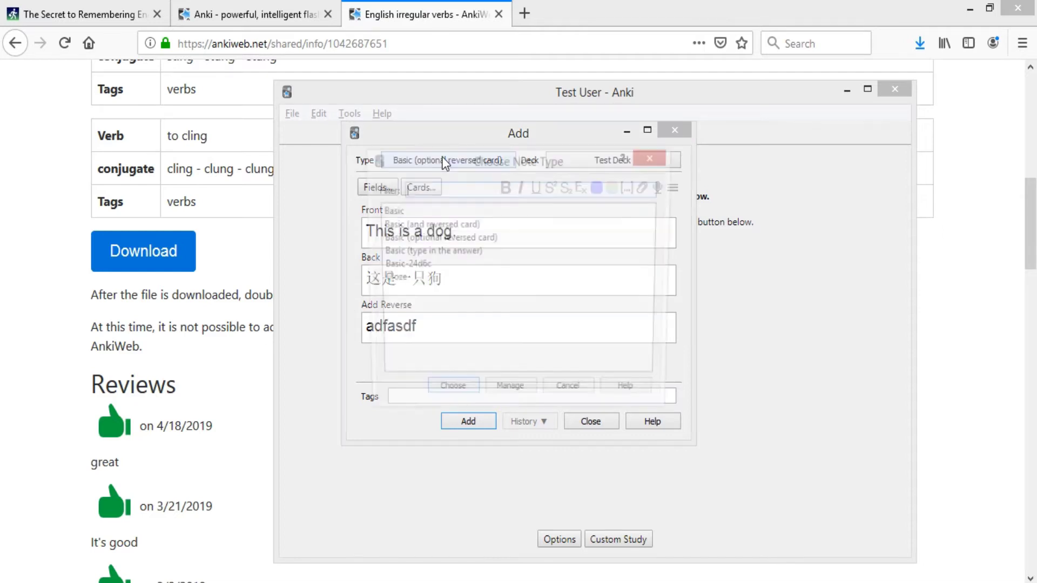
pyautogui.click(440, 253)
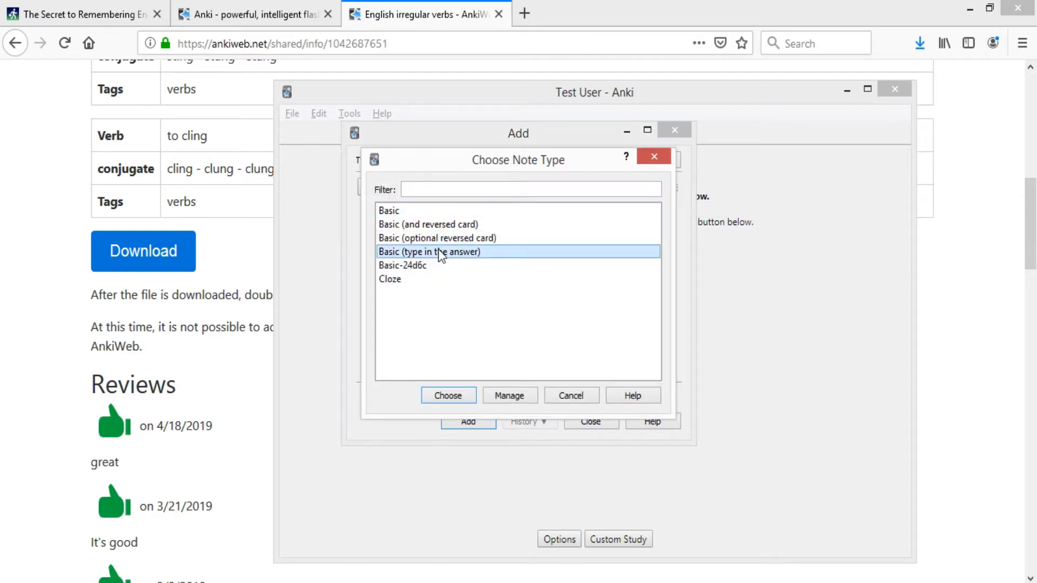
pyautogui.doubleClick(434, 252)
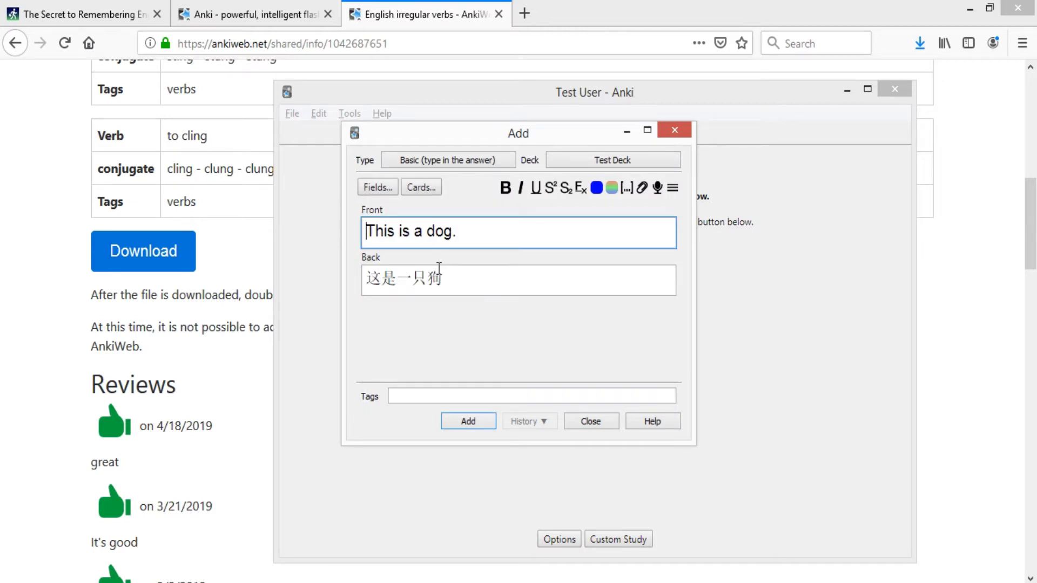
pyautogui.moveTo(457, 286); pyautogui.dragTo(286, 283)
pyautogui.press('BackSpace')
pyautogui.tripleClick(479, 231)
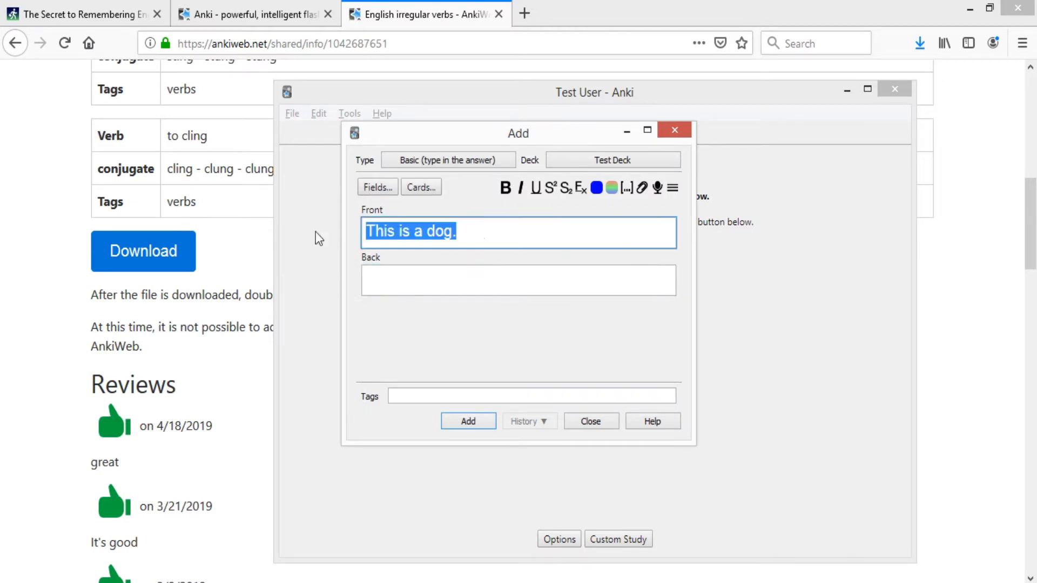
pyautogui.press('BackSpace')
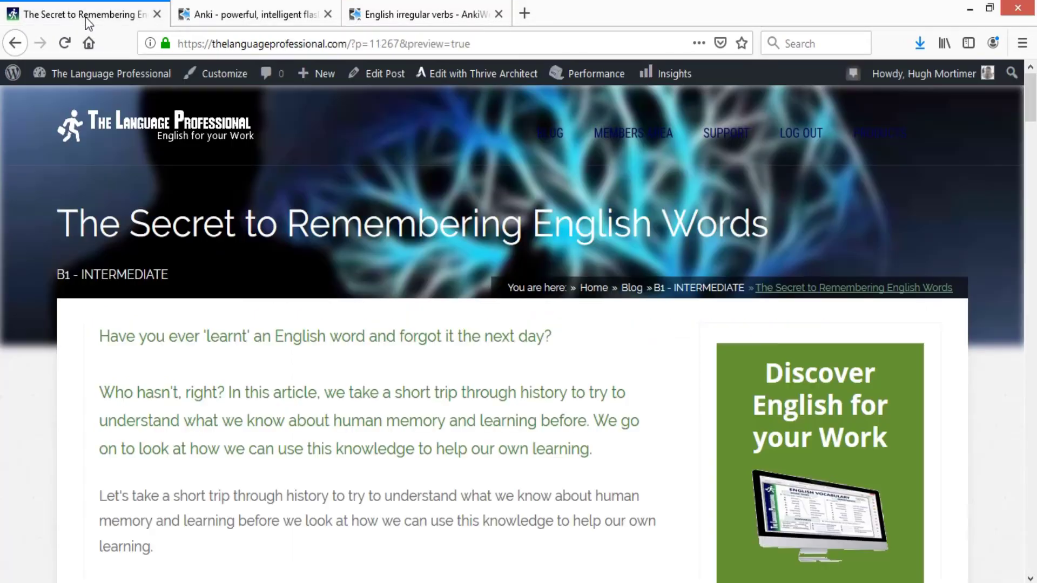
# - Select the spacing-effect sentence in the 'Remembering English Words' article
pyautogui.click(85, 18)
pyautogui.scroll(-5, 228, 367)
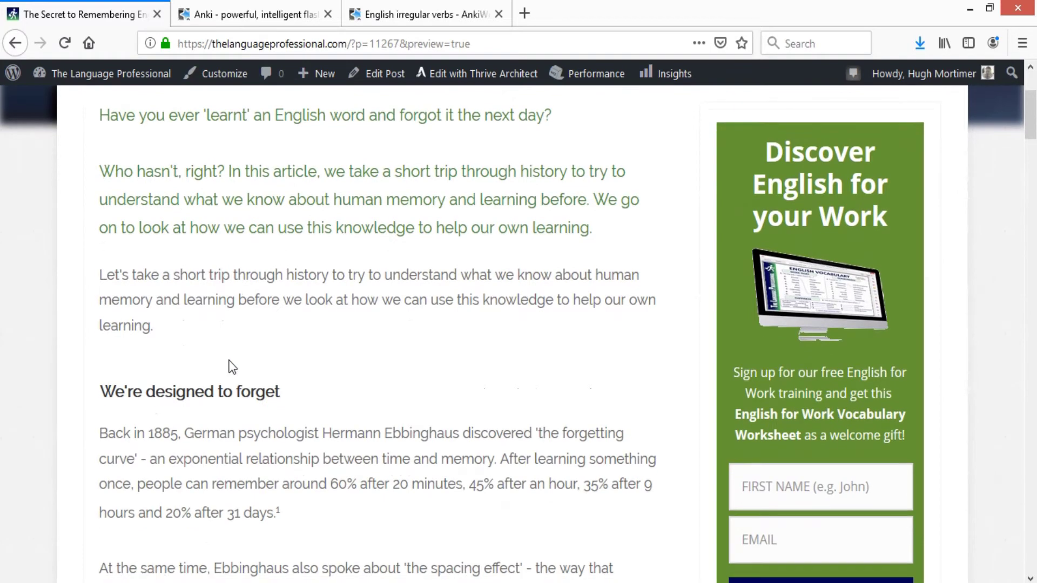
pyautogui.scroll(-3, 232, 367)
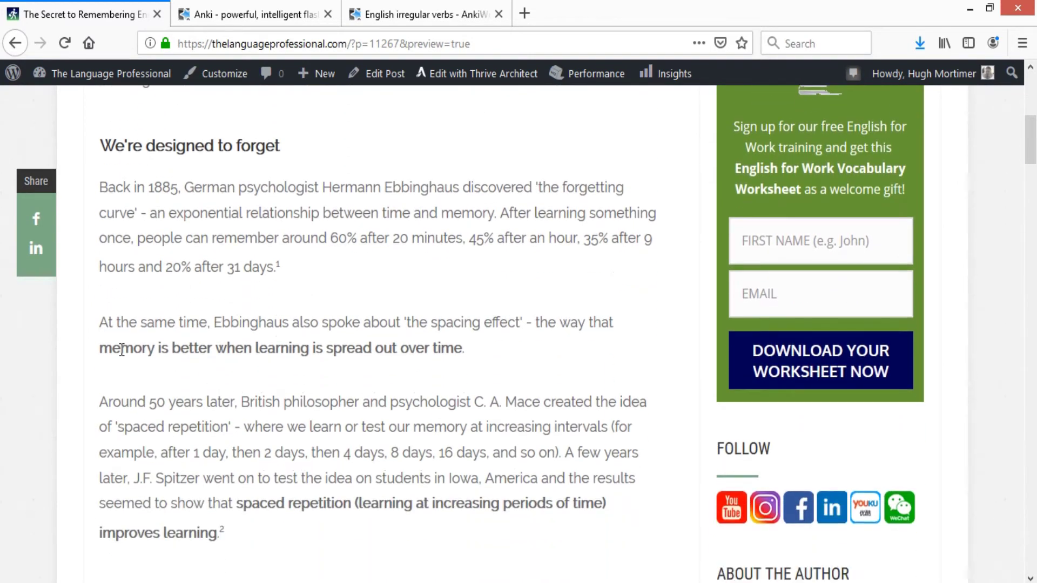
pyautogui.moveTo(104, 347); pyautogui.dragTo(463, 345)
pyautogui.hotkey('ctrl', 'c')
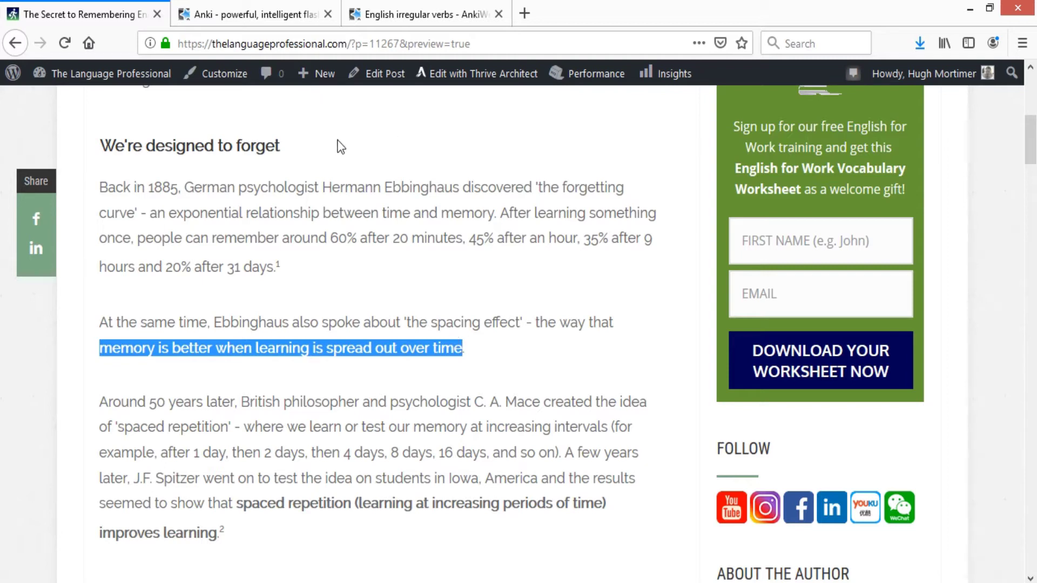
# - Paste the sentence into Front, remove bold, and capitalise the initial M
pyautogui.click(653, 541)
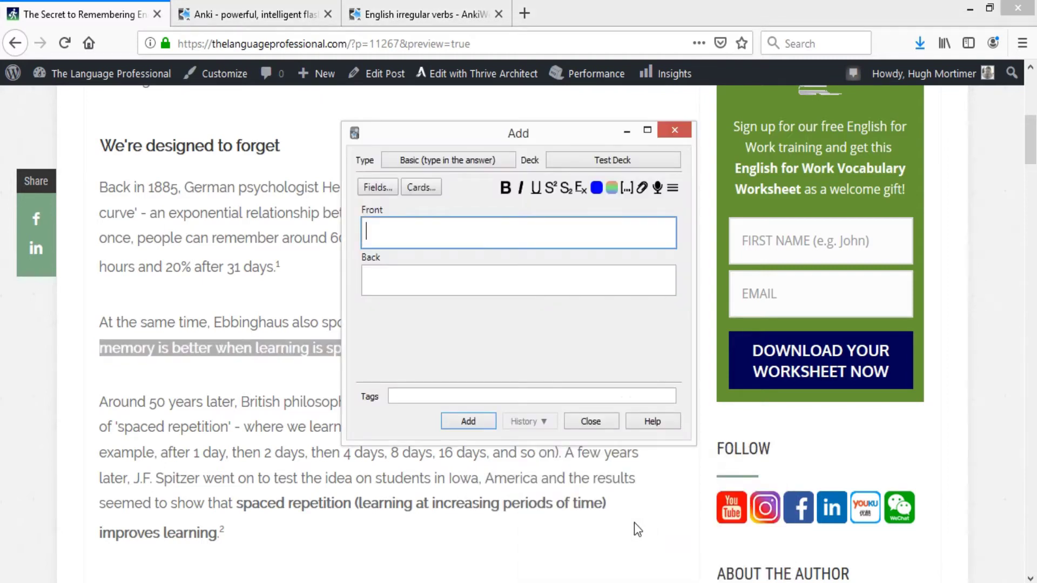
pyautogui.hotkey('ctrl', 'v')
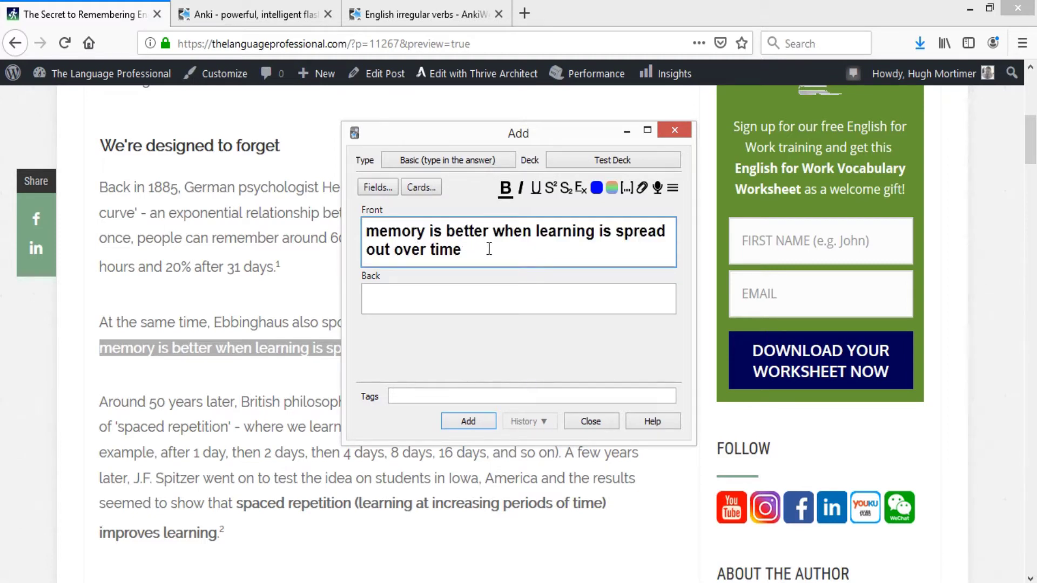
pyautogui.hotkey('ctrl', 'a')
pyautogui.hotkey('ctrl', 'c')
pyautogui.hotkey('ctrl', 'b')
pyautogui.click(382, 233)
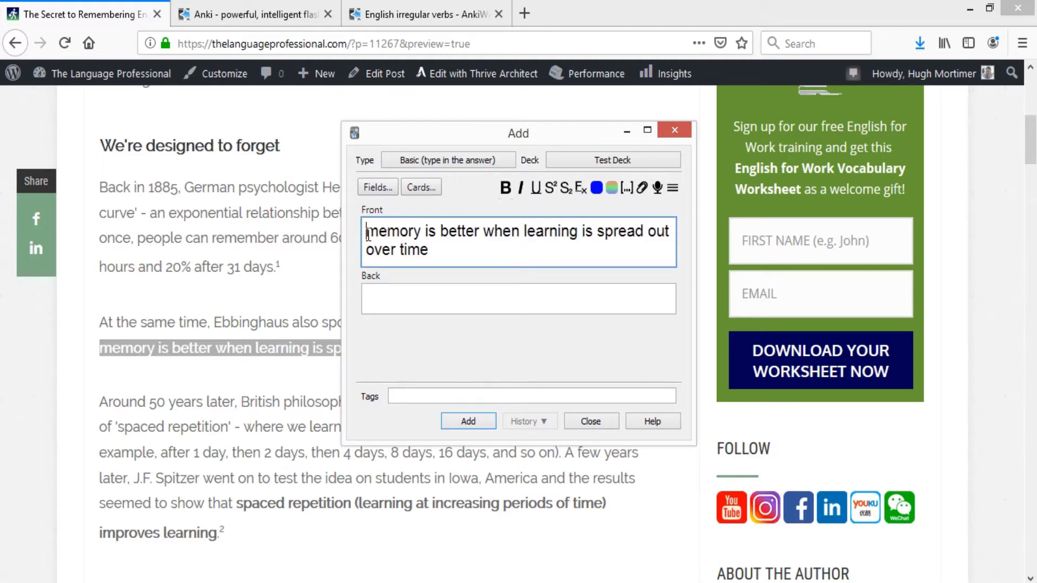
pyautogui.press('Home')
pyautogui.press('Delete')
pyautogui.write('M')
pyautogui.press('Right')
pyautogui.hotkey('ctrl', 'End')
# - Replace 'spread' with '______', set Back to 'spread', and add the card
pyautogui.doubleClick(610, 231)
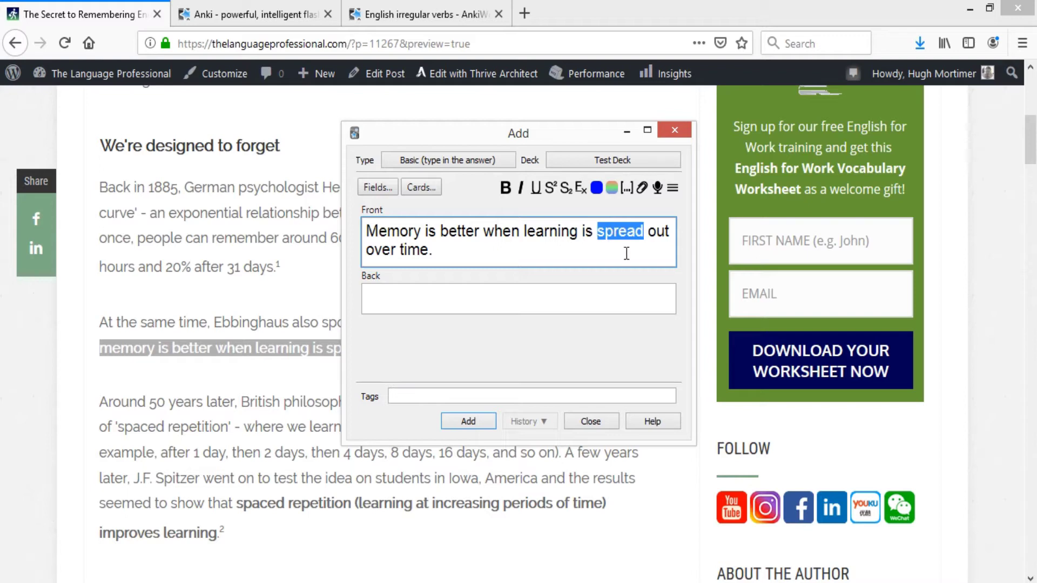
pyautogui.write('_____')
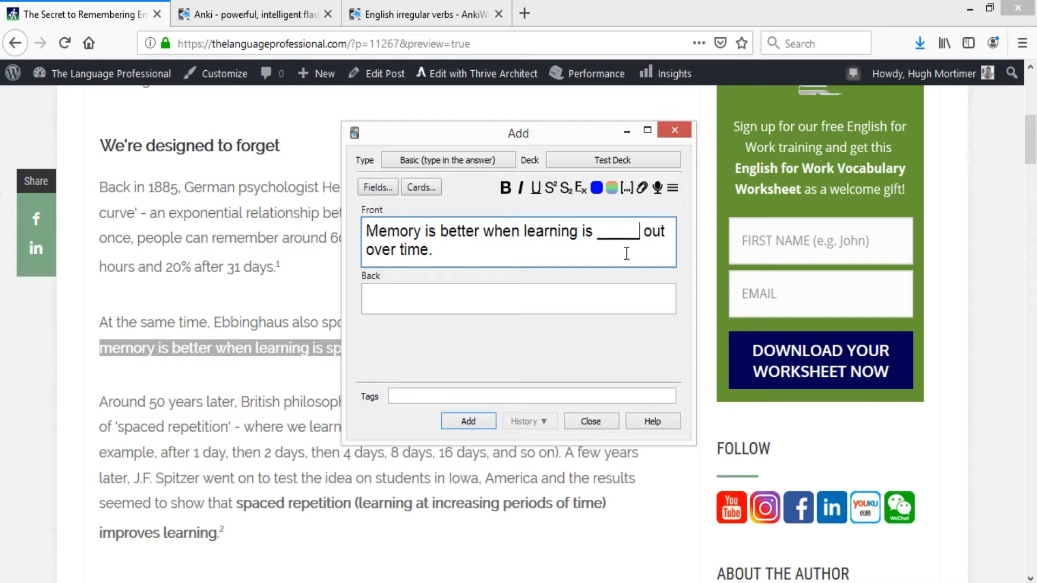
pyautogui.write('_')
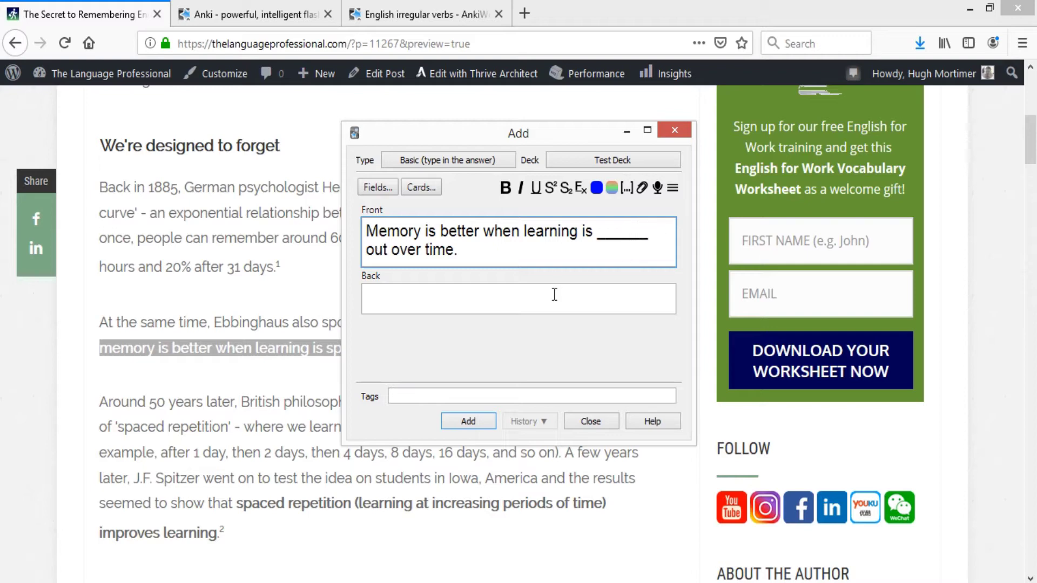
pyautogui.click(553, 294)
pyautogui.write('spread')
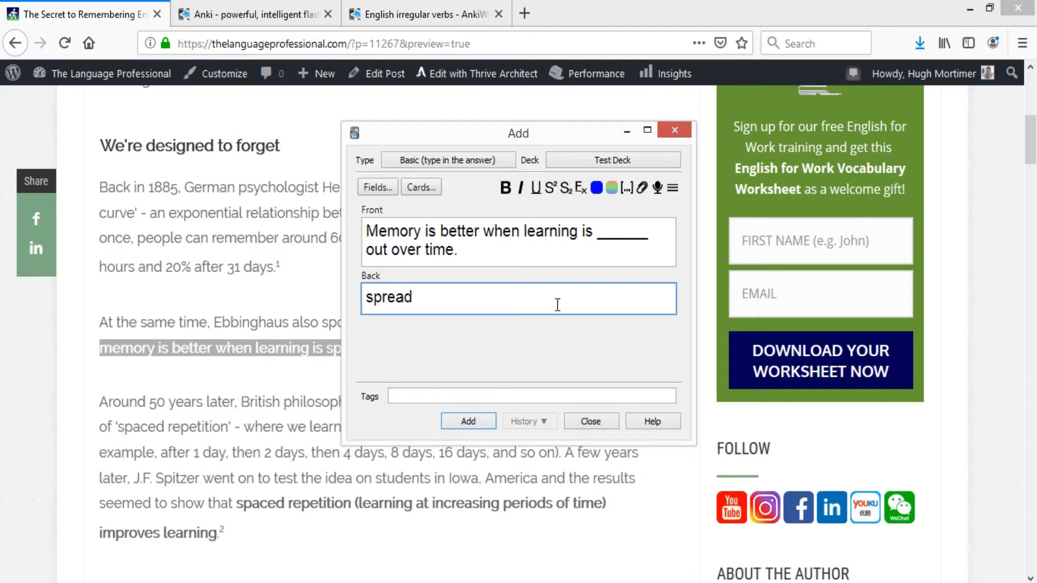
pyautogui.click(489, 422)
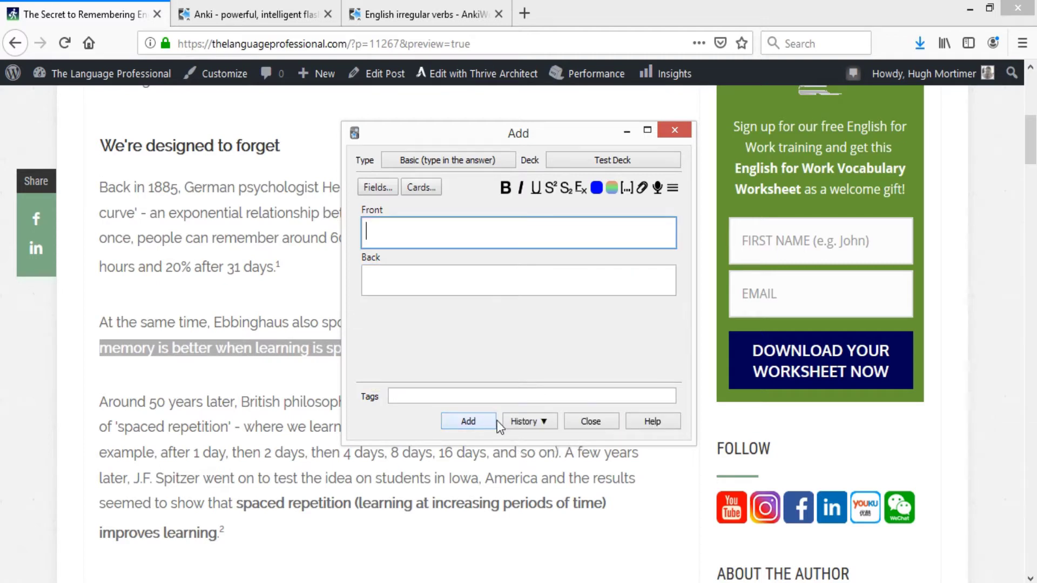
pyautogui.click(573, 424)
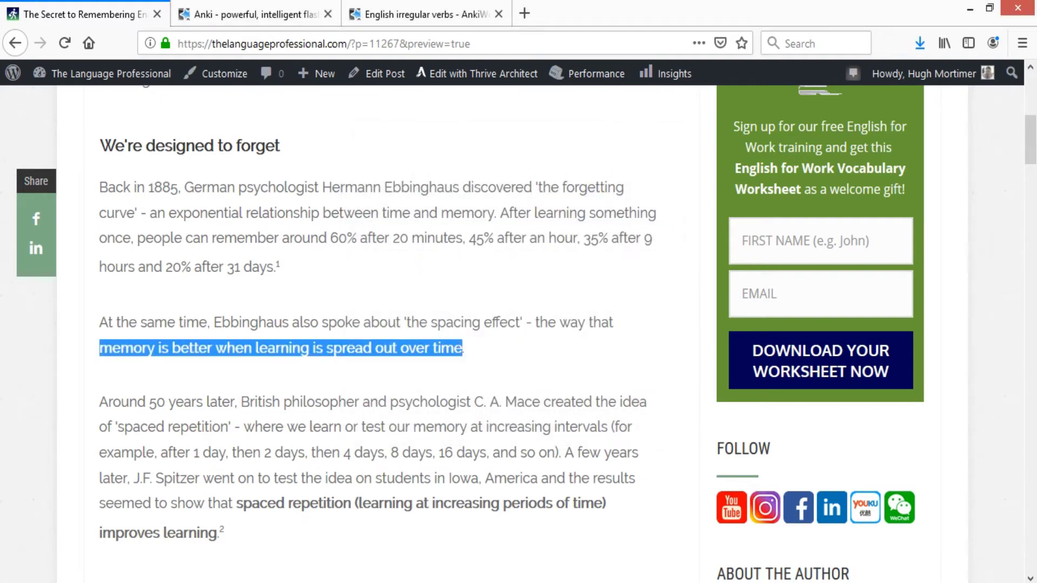
pyautogui.hotkey('alt', 'Tab')
# - Study the spread card by typing 'spreed', rate it Good, then open the Add form
pyautogui.click(655, 227)
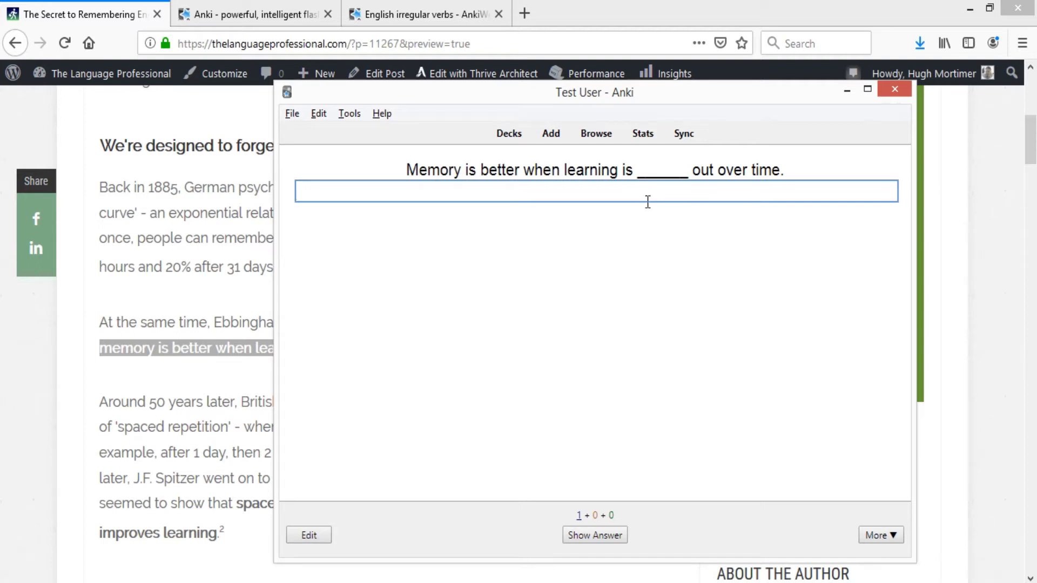
pyautogui.write('spreed')
pyautogui.click(594, 535)
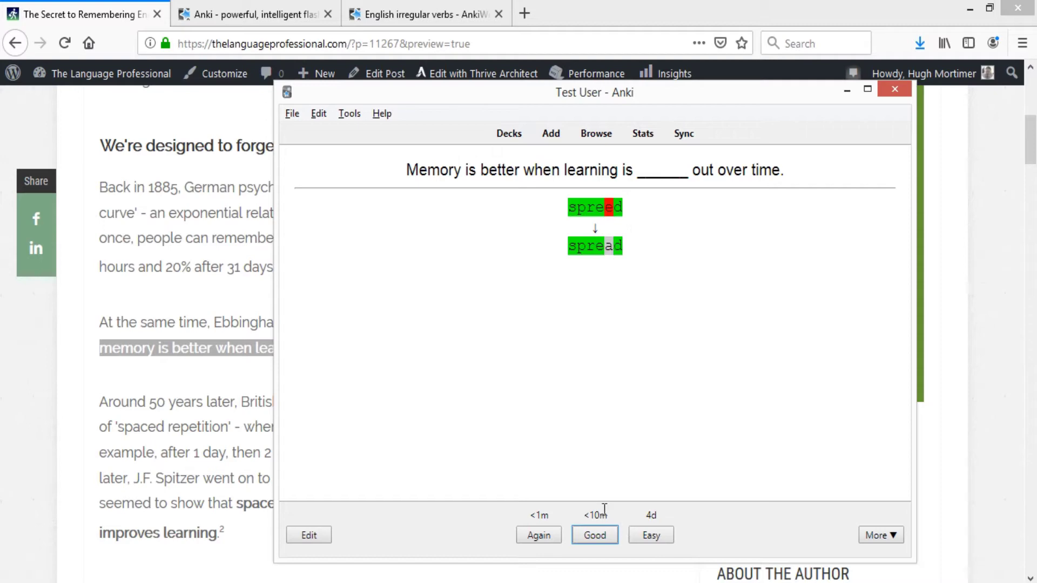
pyautogui.click(597, 535)
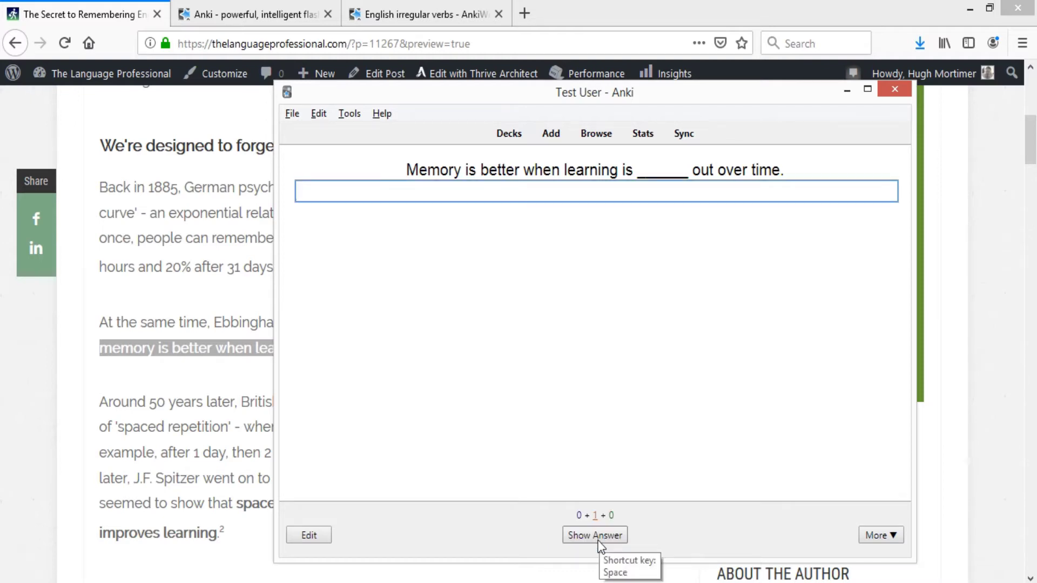
pyautogui.click(545, 141)
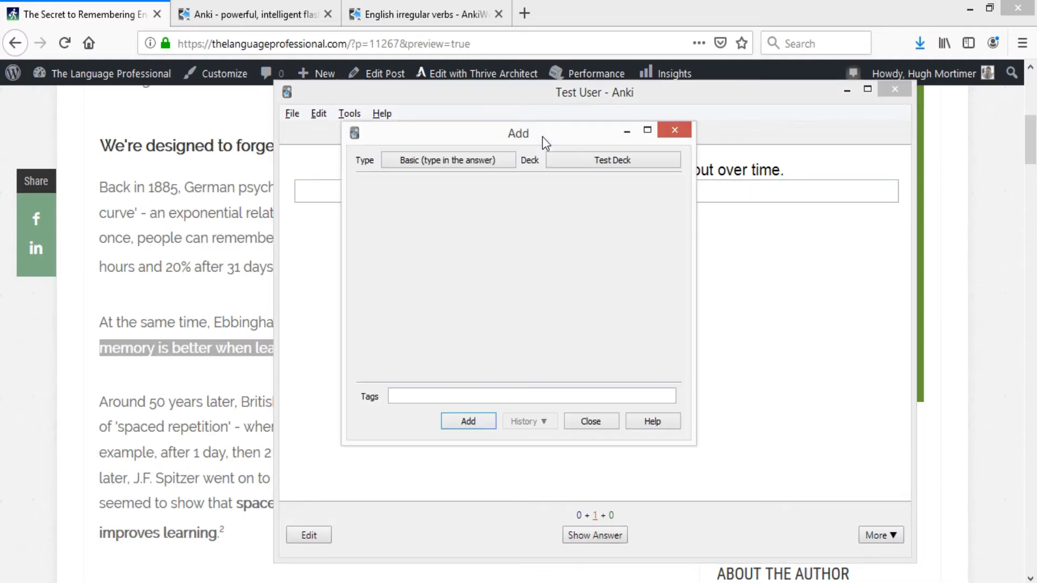
# - Switch to Cloze and paste the sentence, unbolded, with capital M and a final period
pyautogui.click(447, 160)
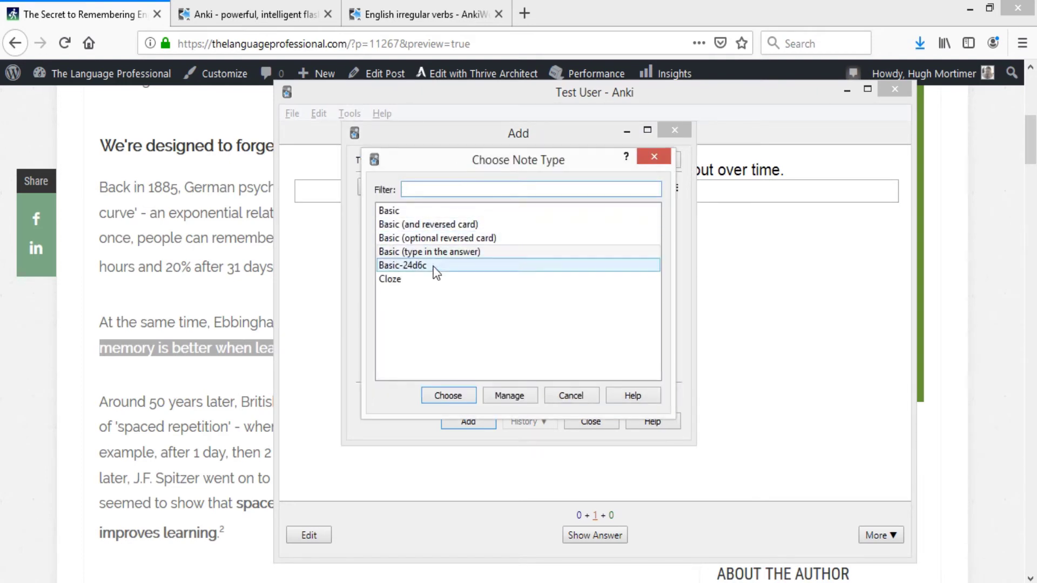
pyautogui.click(422, 280)
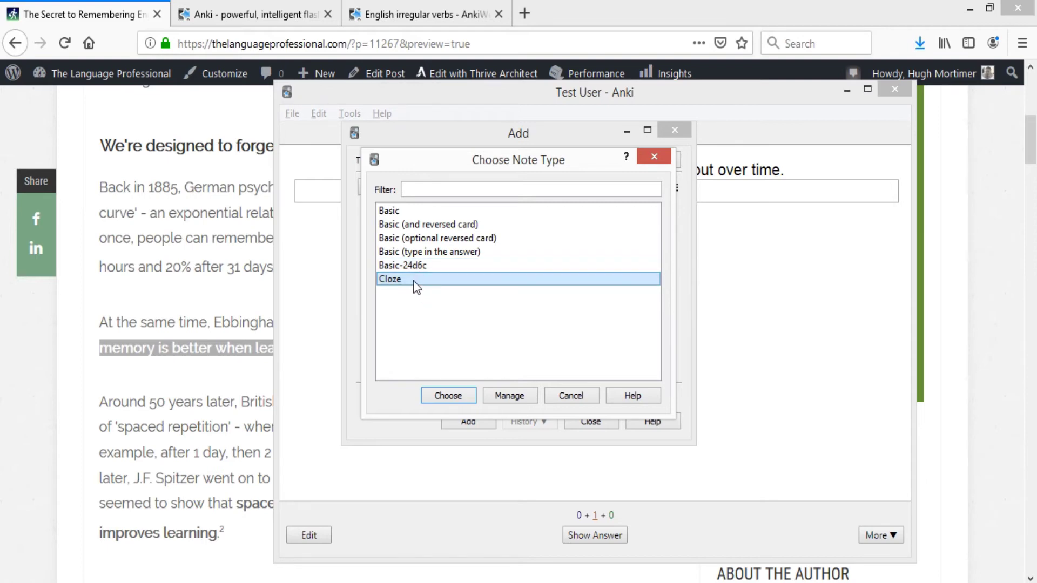
pyautogui.click(453, 395)
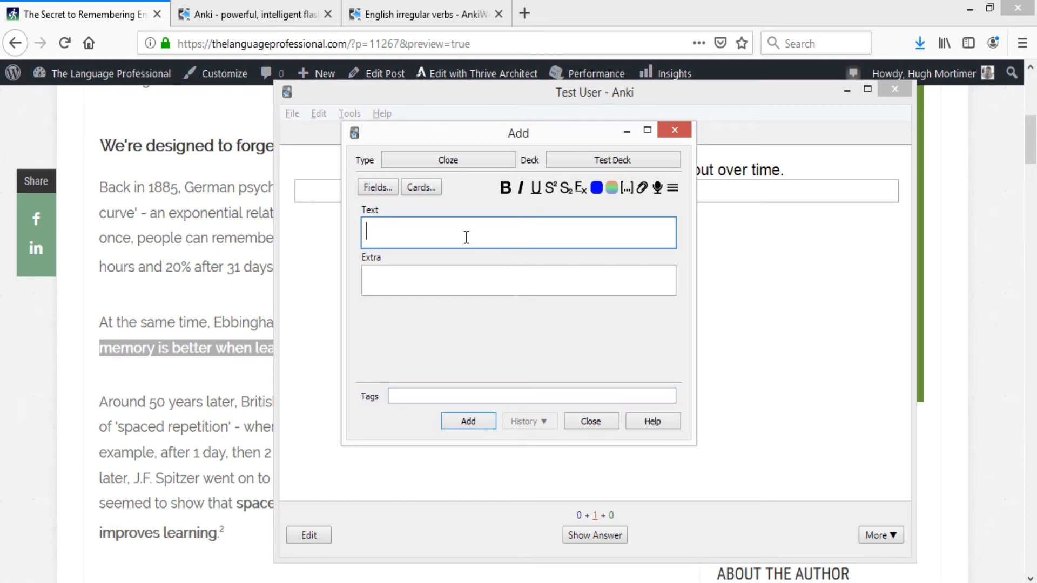
pyautogui.hotkey('ctrl', 'v')
pyautogui.hotkey('ctrl', 'a')
pyautogui.hotkey('ctrl', 'b')
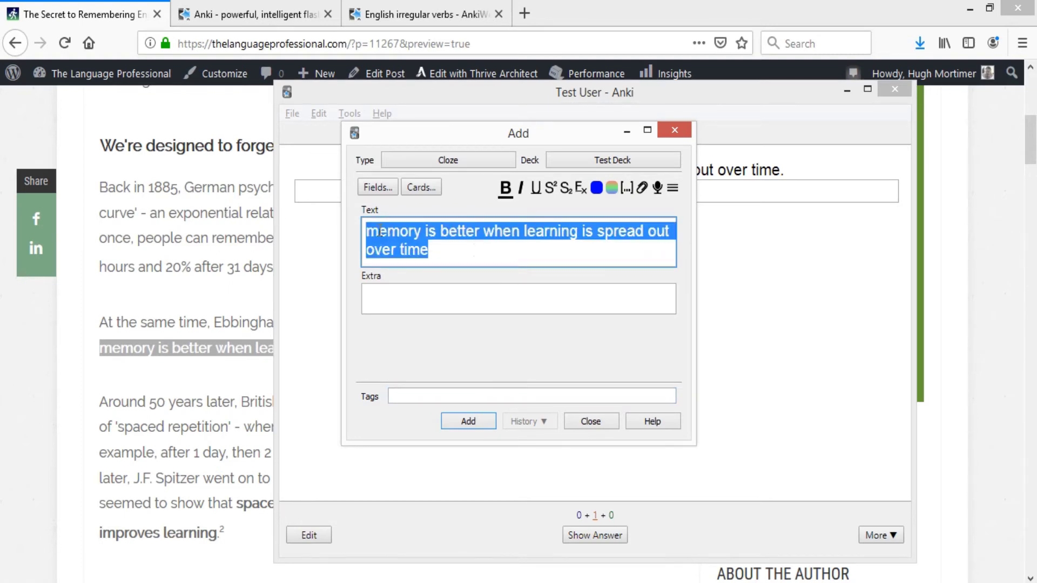
pyautogui.click(379, 233)
pyautogui.moveTo(378, 233); pyautogui.dragTo(365, 232)
pyautogui.write('M')
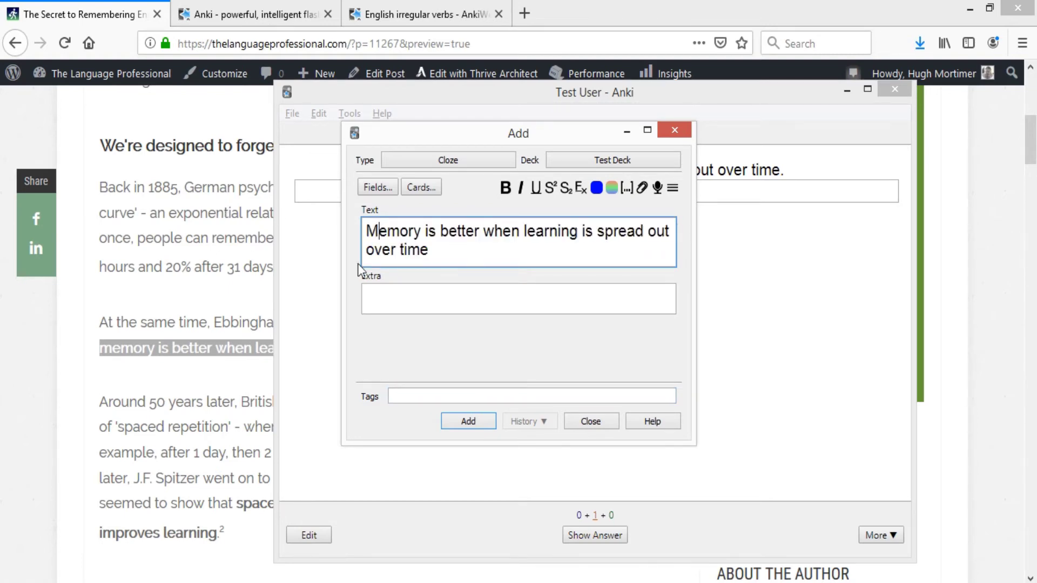
pyautogui.hotkey('ctrl', 'End')
pyautogui.write('.')
# - Cloze-delete 'pread' in 'spread' and add the note to Test Deck
pyautogui.keyDown('shift'); pyautogui.click(605, 232); pyautogui.keyUp('shift')
pyautogui.moveTo(622, 238); pyautogui.dragTo(644, 234)
pyautogui.click(626, 188)
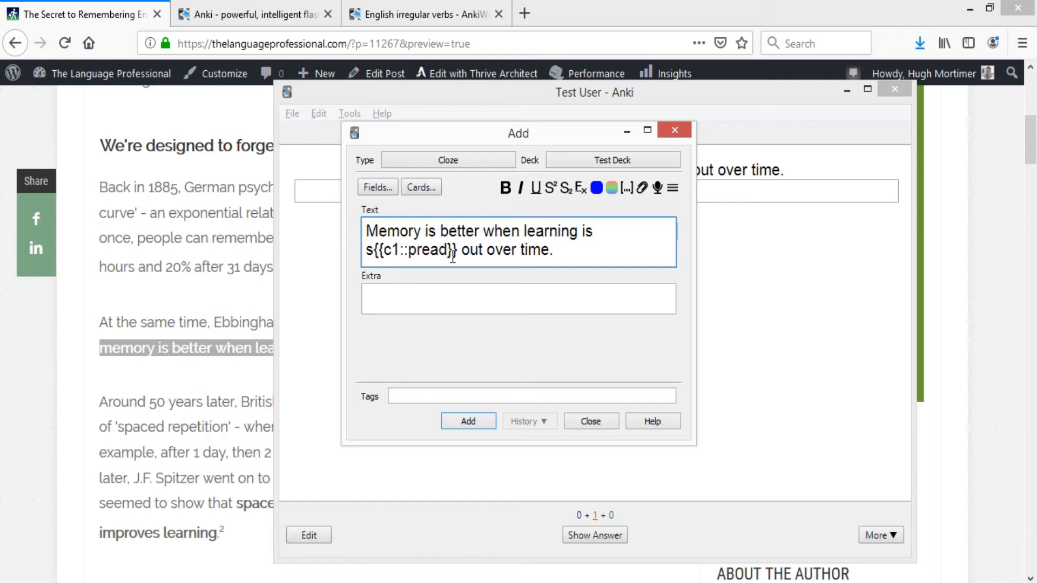
pyautogui.click(468, 424)
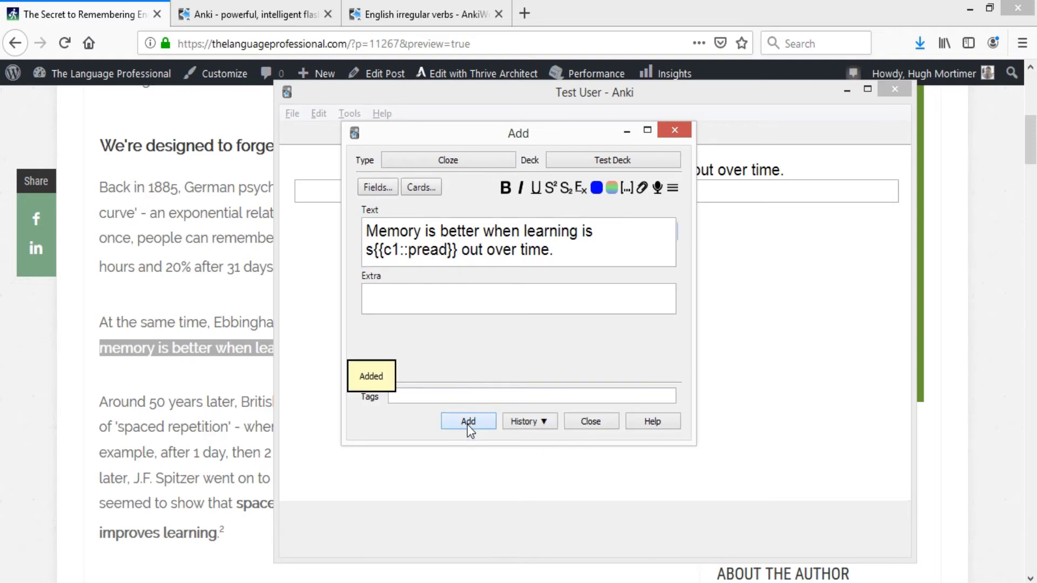
pyautogui.click(571, 426)
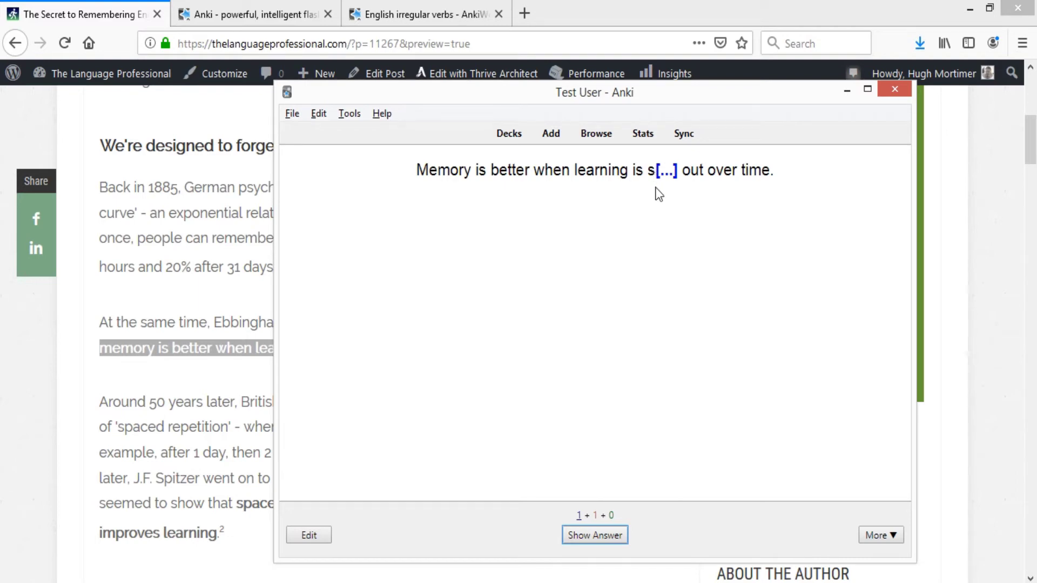
# - Reveal the new cloze card's answer and go back to the deck list
pyautogui.click(624, 415)
pyautogui.click(604, 531)
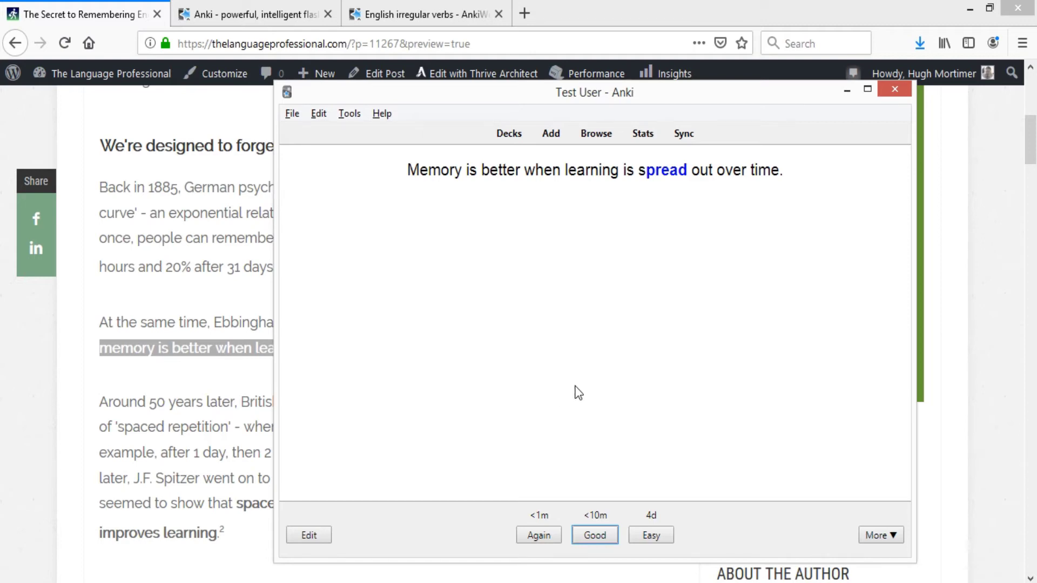
pyautogui.click(515, 138)
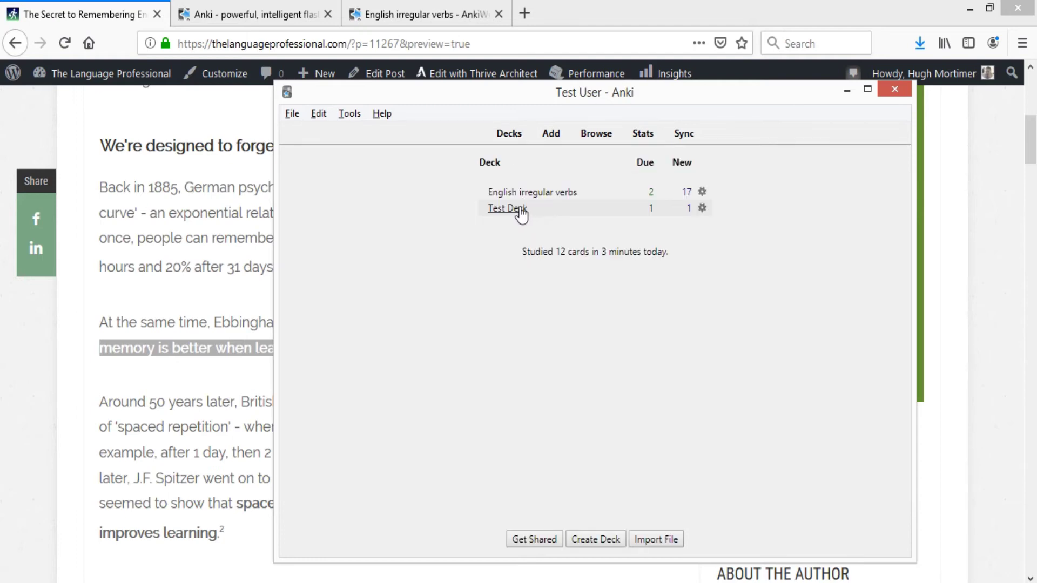
# - Open Test Deck, open and close the Add form without adding, then return to Decks
pyautogui.click(519, 211)
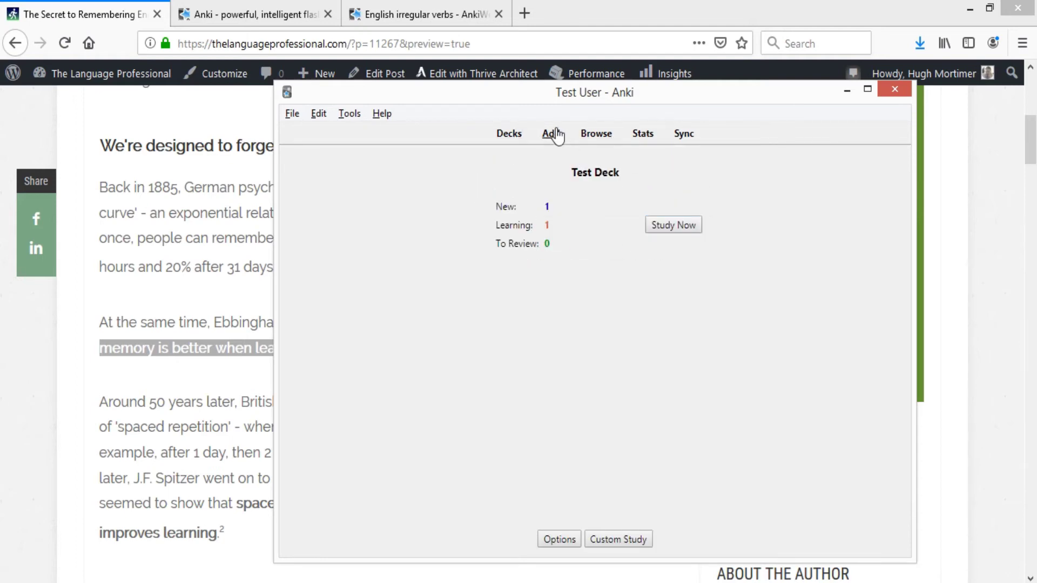
pyautogui.click(550, 134)
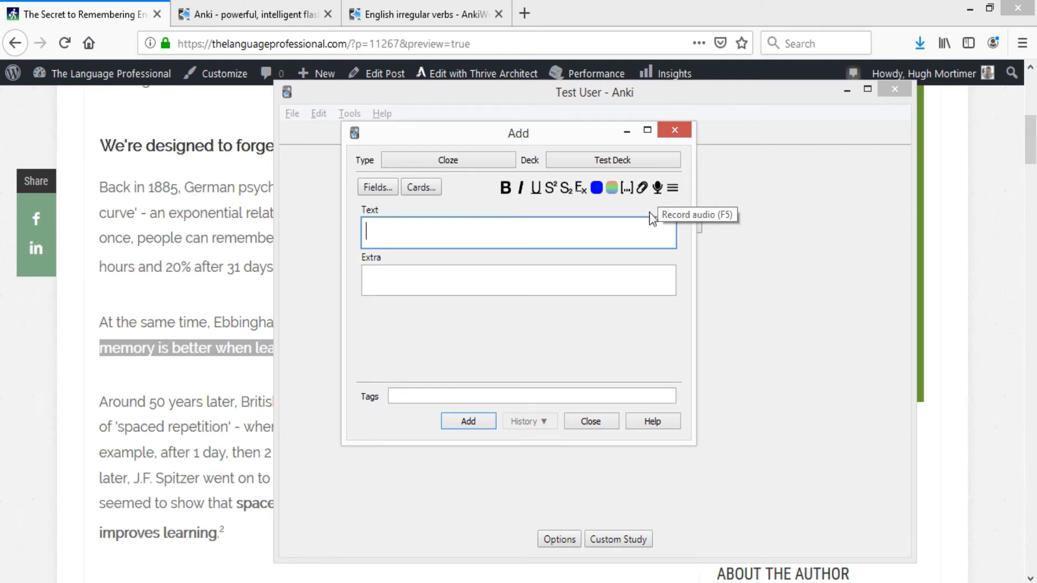
pyautogui.click(681, 130)
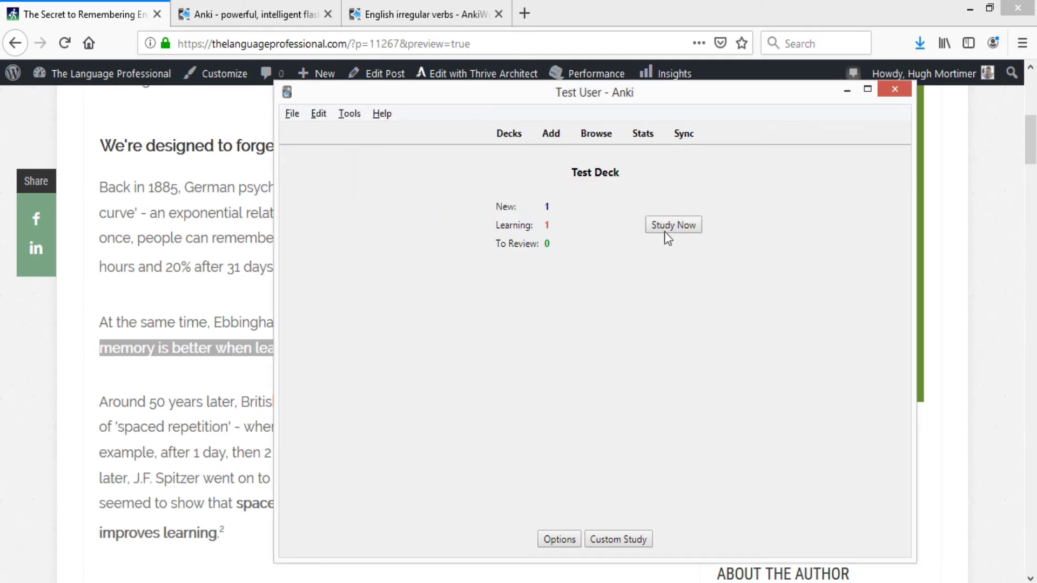
pyautogui.click(518, 136)
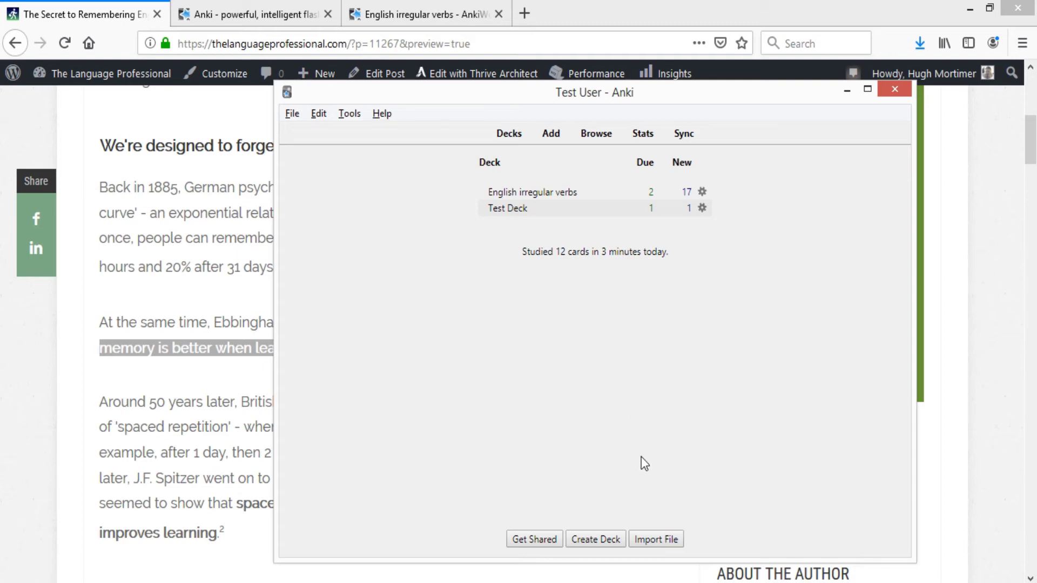
# - Import the IN THE LOOP Business English Jargon .apkg file from the Desktop, adding 30 notes
pyautogui.click(669, 537)
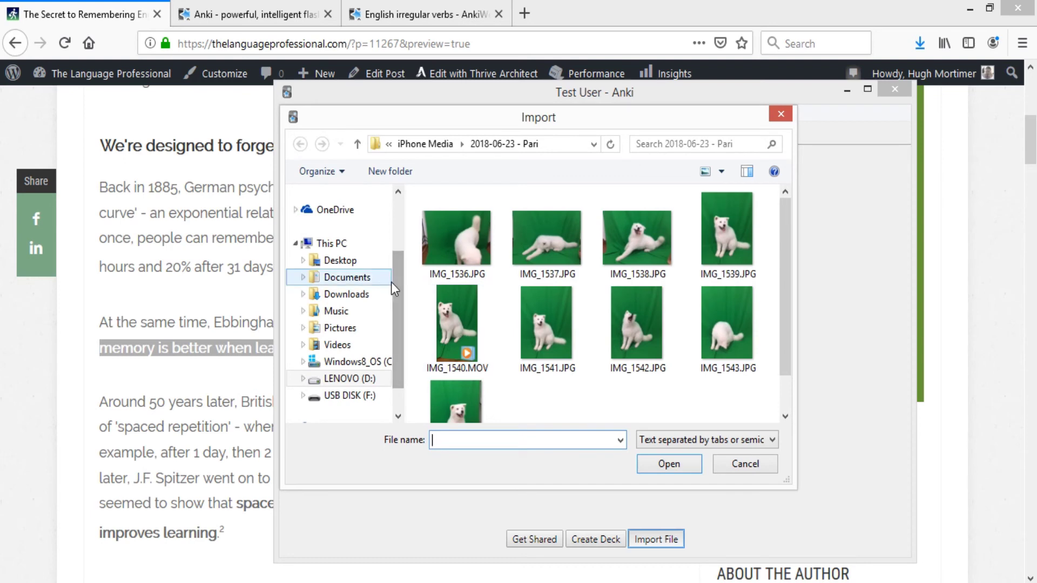
pyautogui.click(340, 262)
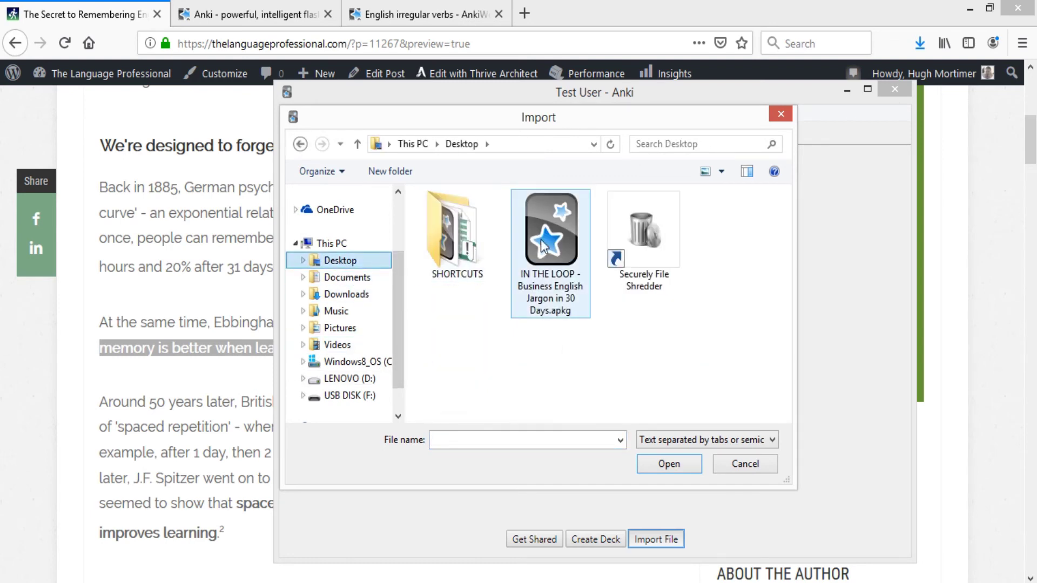
pyautogui.click(549, 235)
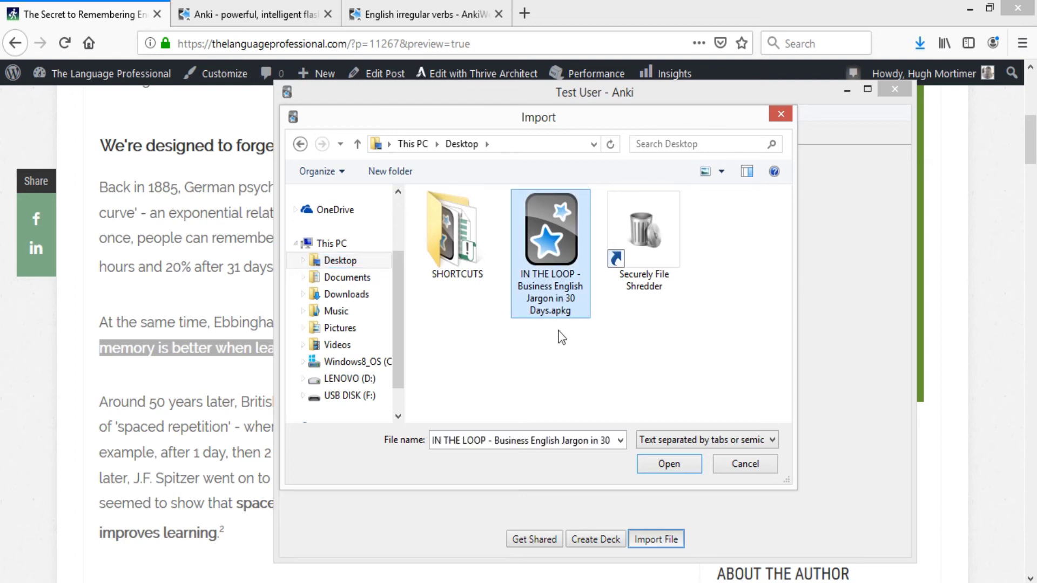
pyautogui.doubleClick(541, 226)
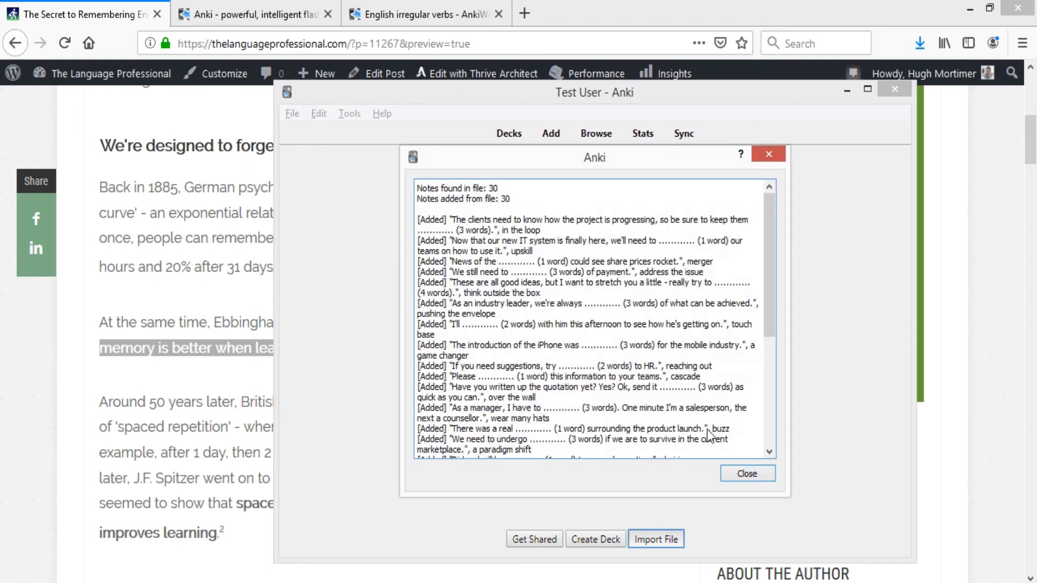
pyautogui.click(743, 475)
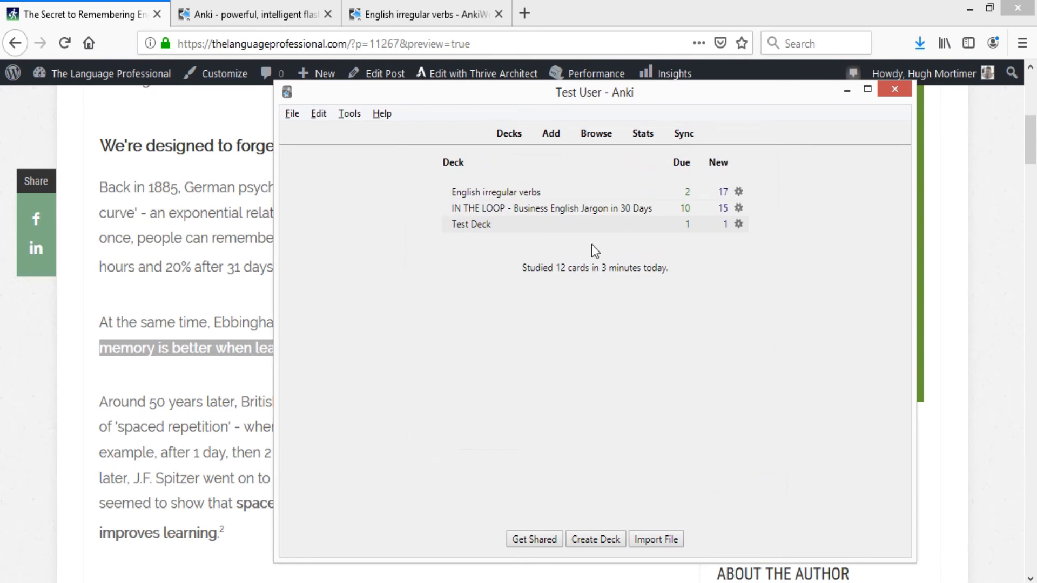
# - Study the first IN THE LOOP card, 'pushing the envelope', rate it Good, then return to Decks
pyautogui.click(492, 210)
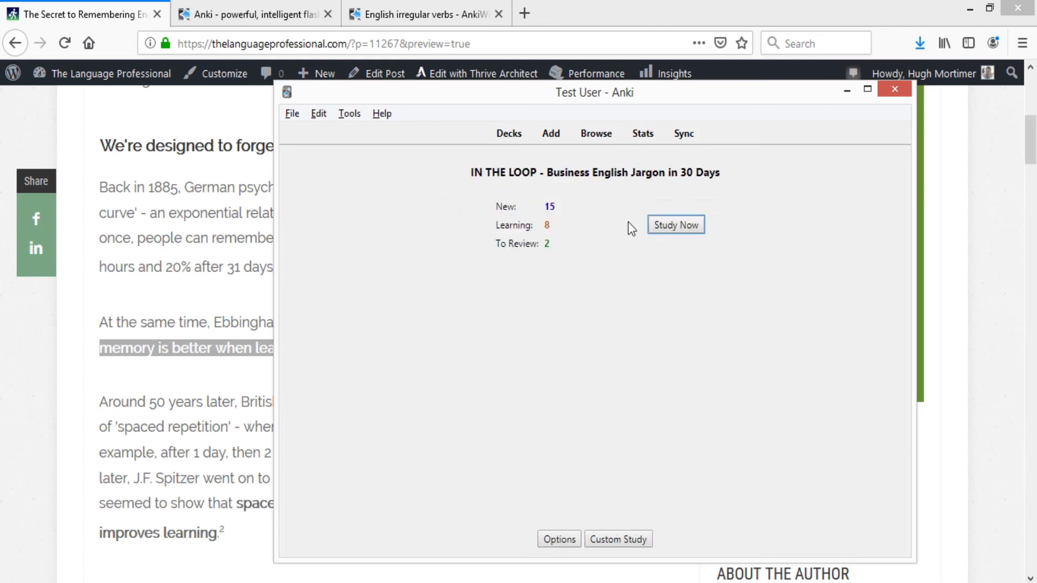
pyautogui.click(669, 226)
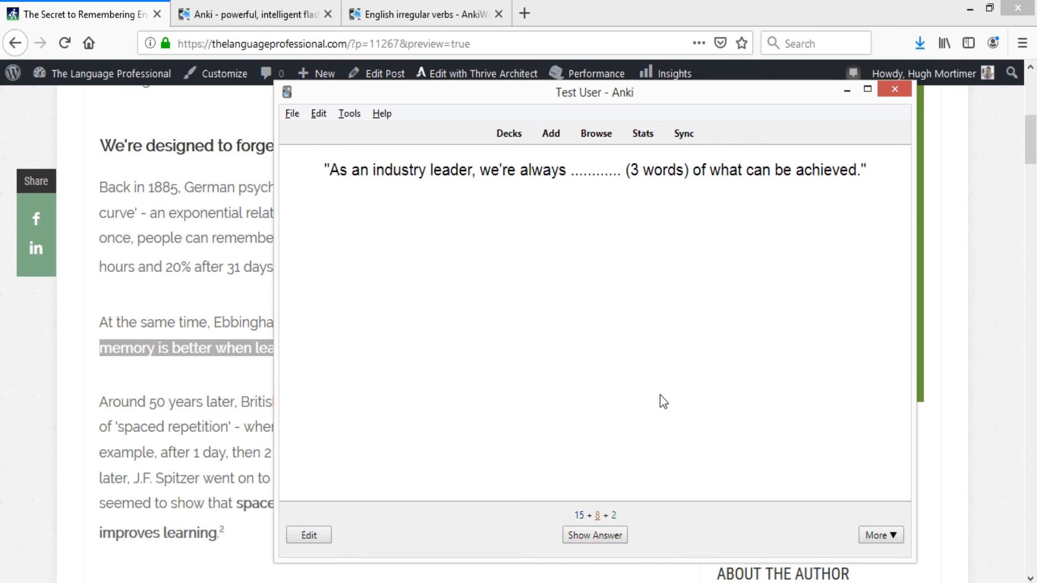
pyautogui.click(615, 534)
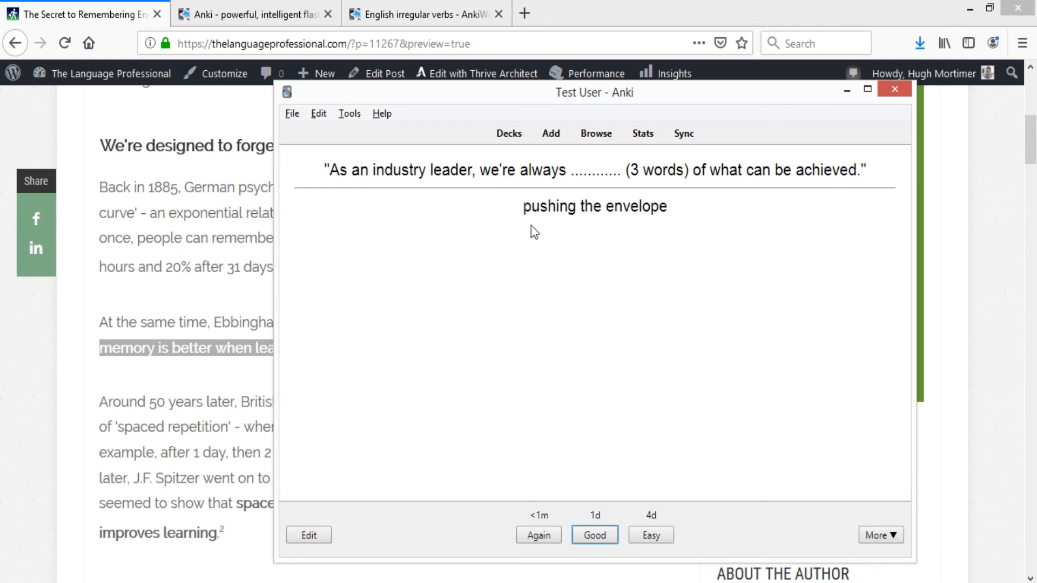
pyautogui.click(610, 538)
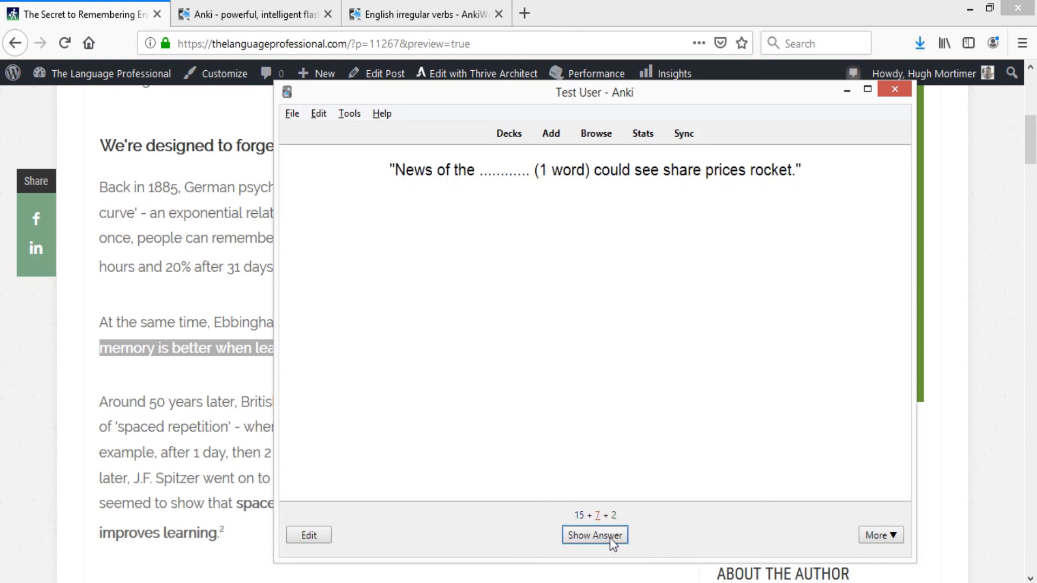
pyautogui.click(506, 136)
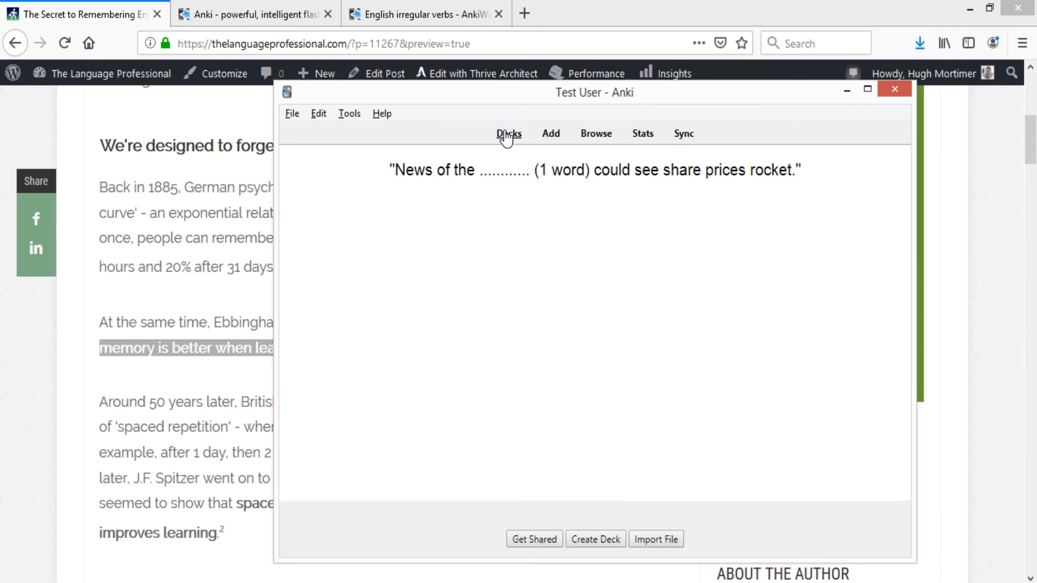